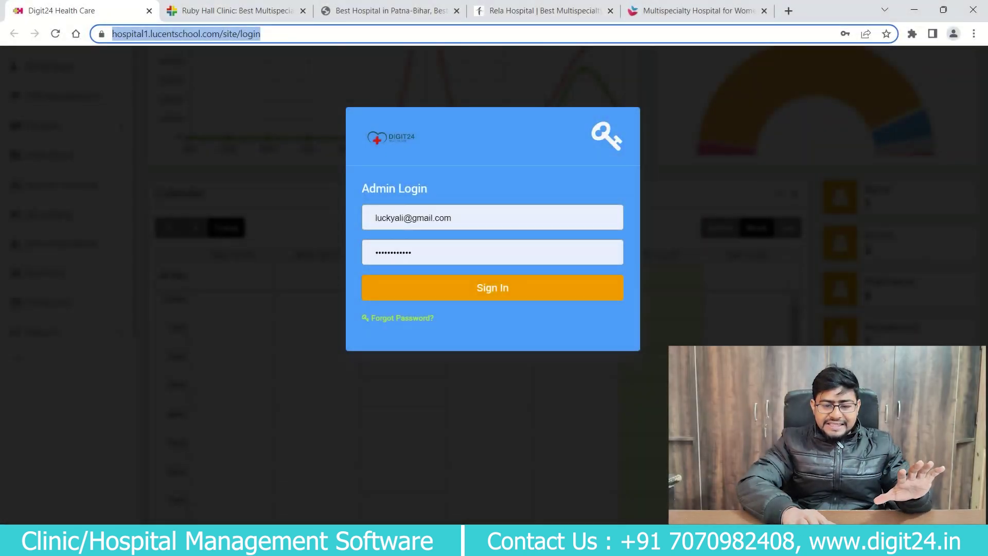
Sign in as admin, scroll through the dashboard summaries and chart, then switch to the next tab.
click(493, 288)
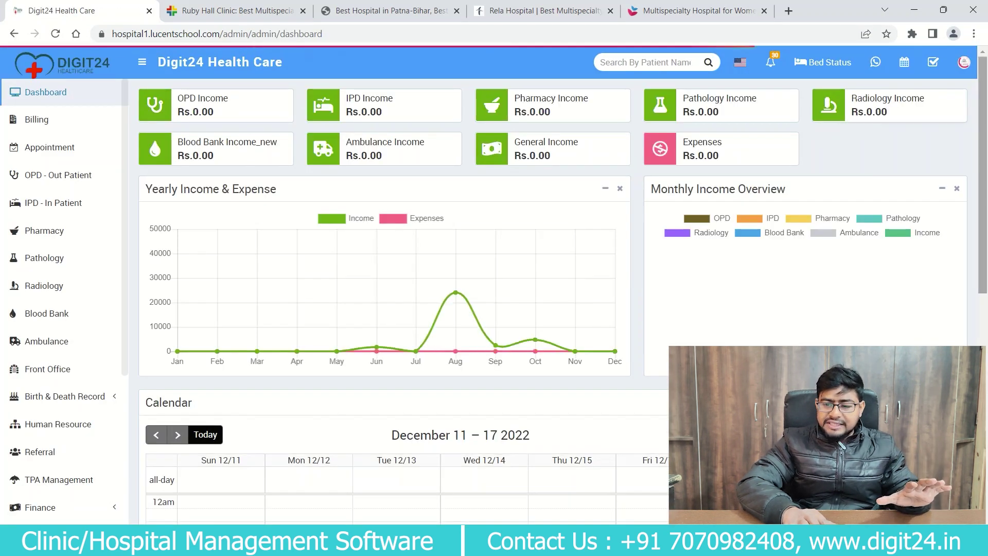
scroll(557, 298, down, 4)
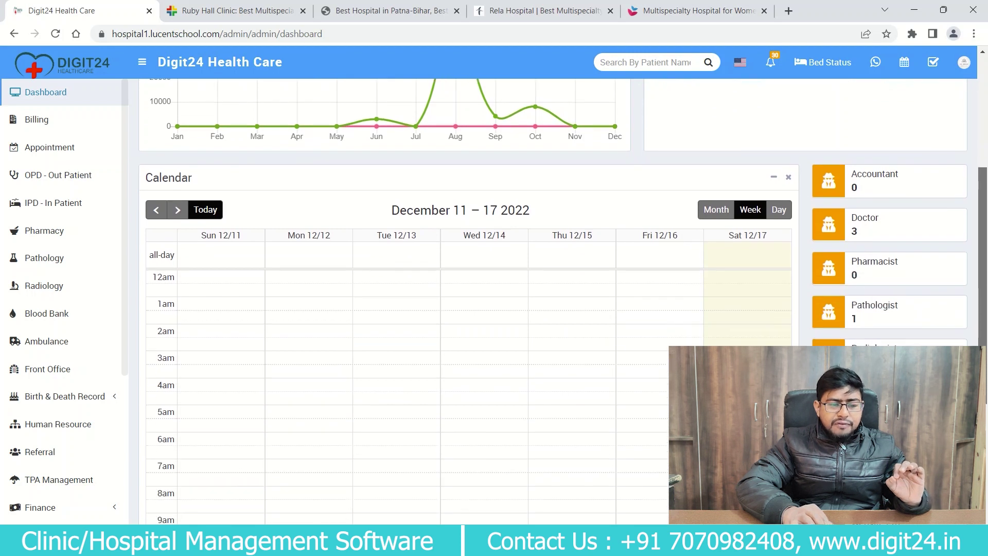
scroll(557, 299, down, 1)
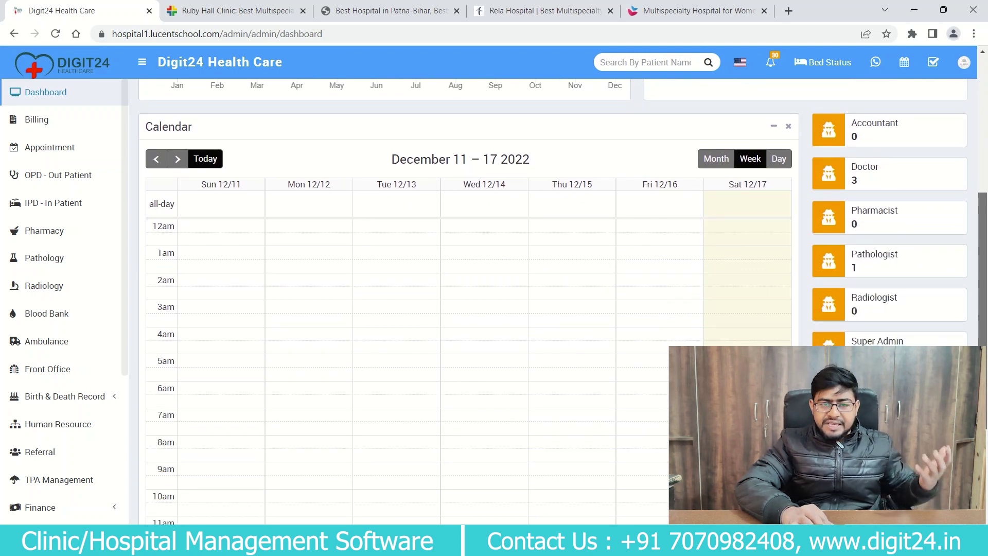
scroll(557, 298, up, 5)
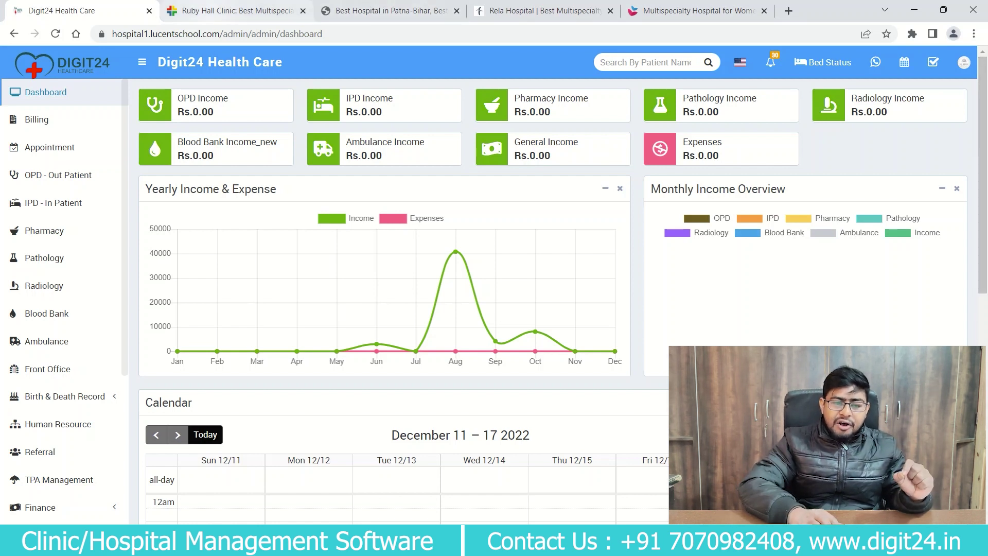
key(ctrl+Tab)
Cycle through the next two hospital website tabs.
key(ctrl+Tab)
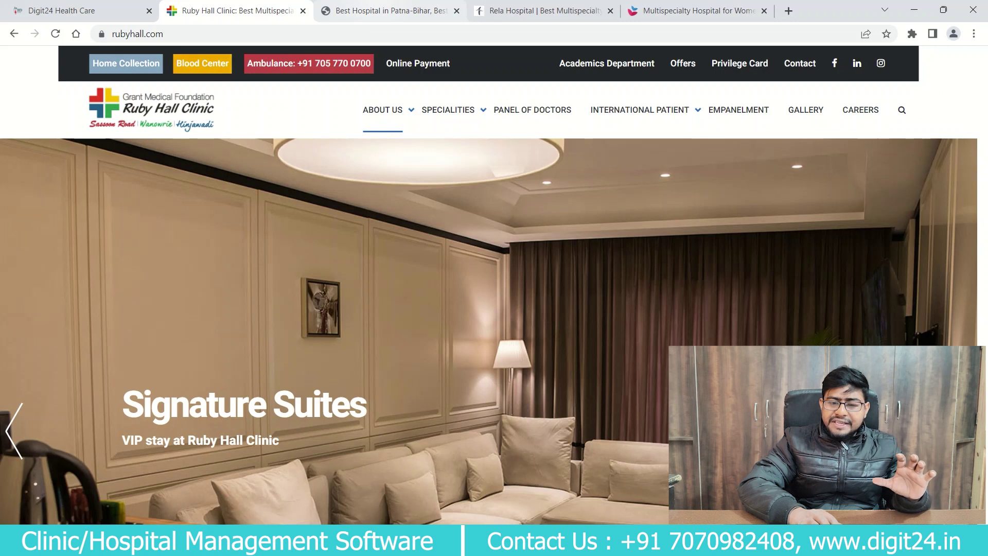
key(ctrl+Tab)
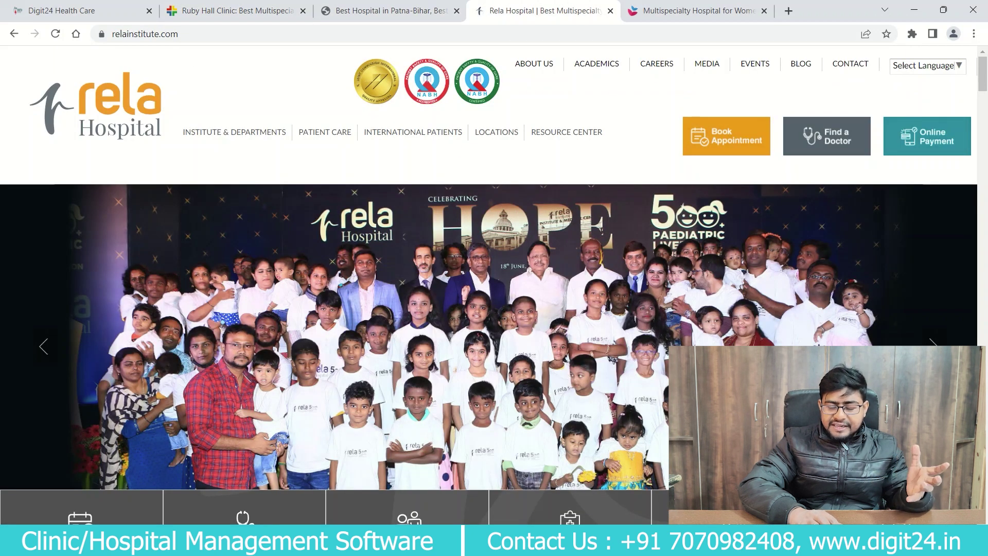
key(ctrl+Tab)
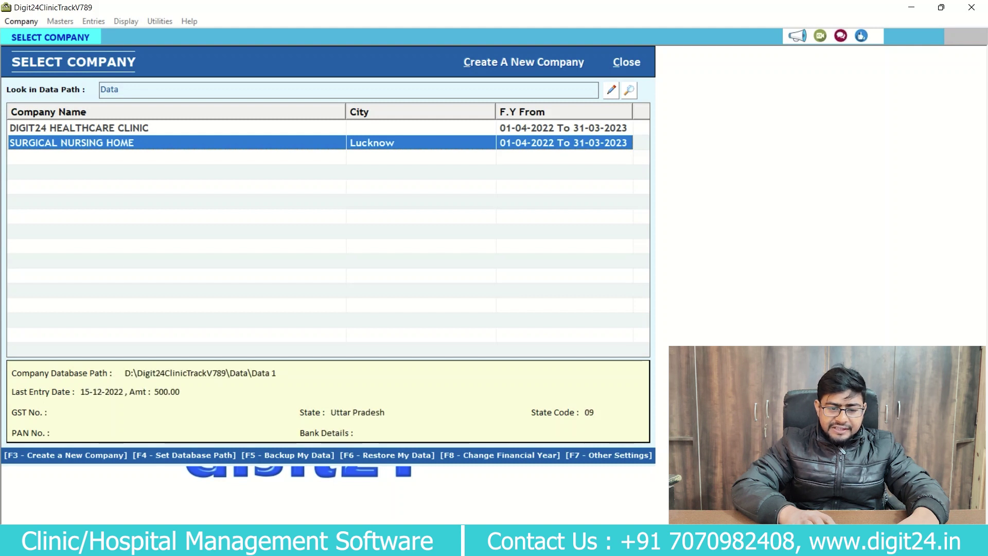
Open SURGICAL NURSING HOME and log in with the super user's username and password.
key(Return)
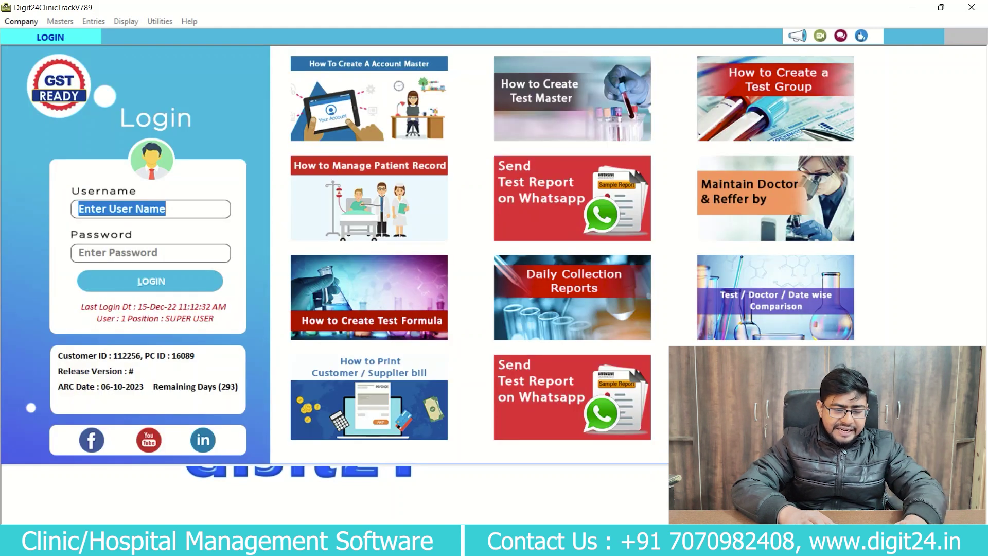
text(admin)
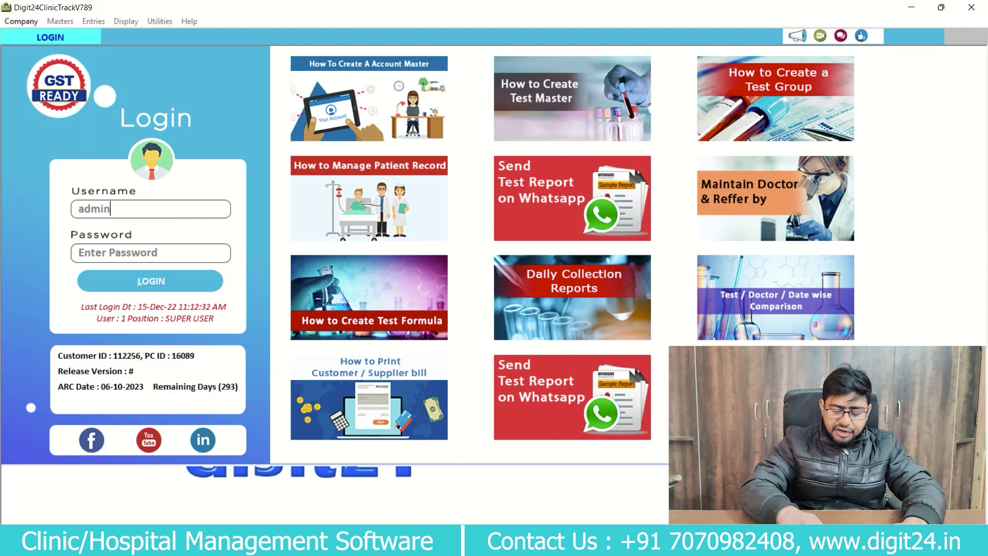
key(Tab)
text(*)
key(Return)
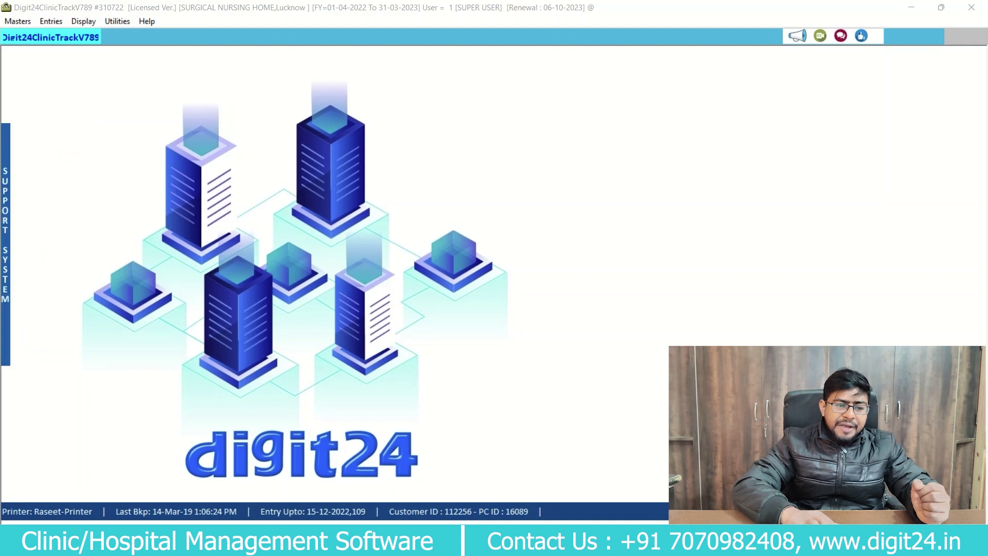
Browse the Entries items from O.P.D Billing to Discharge Summary and the Financial Accounting submenu.
click(51, 21)
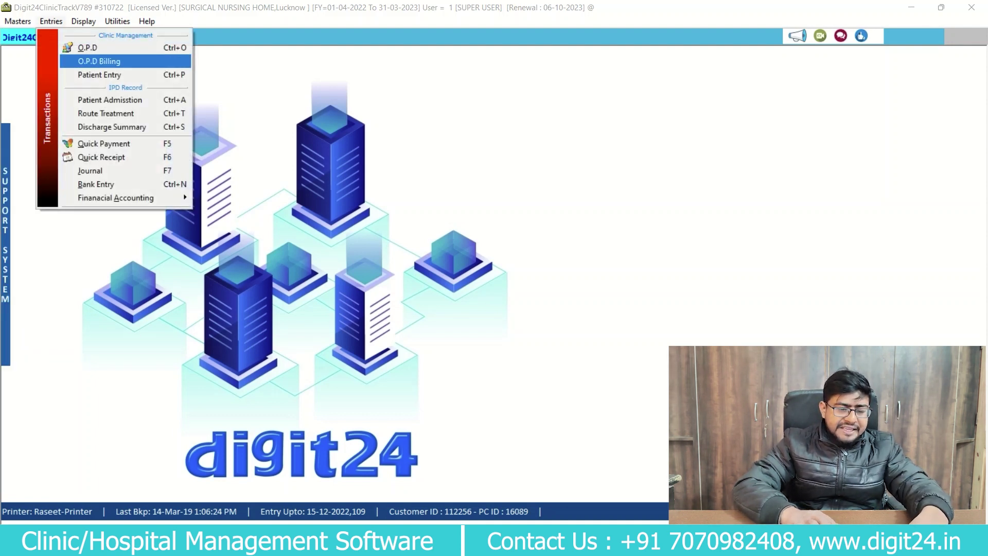
key(Up)
key(Down)
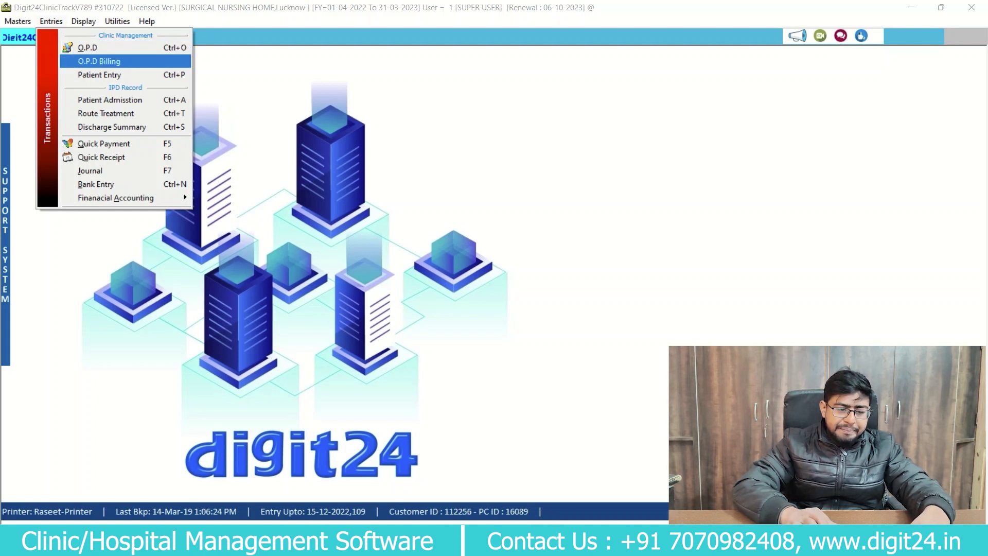
key(Down)
key(Down)
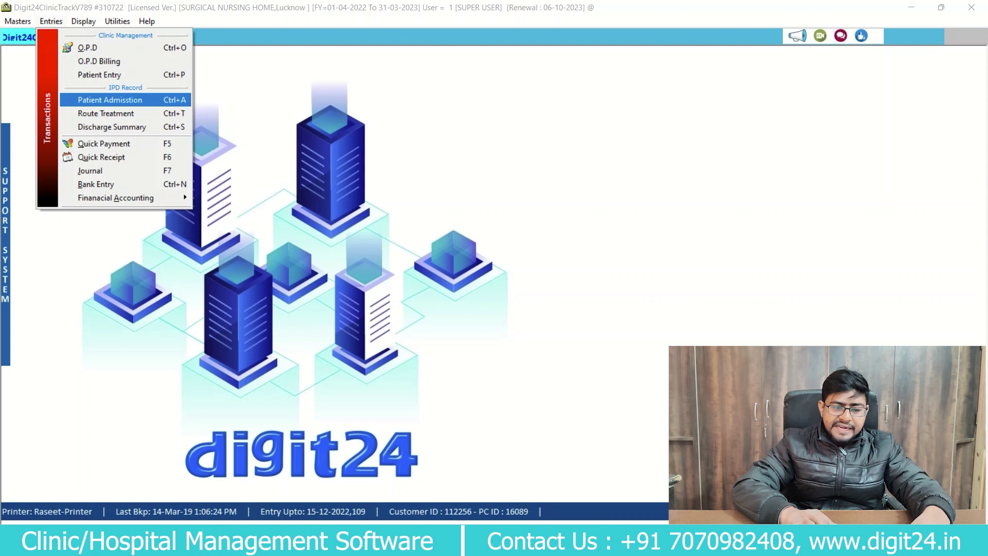
key(Down)
key(Down)
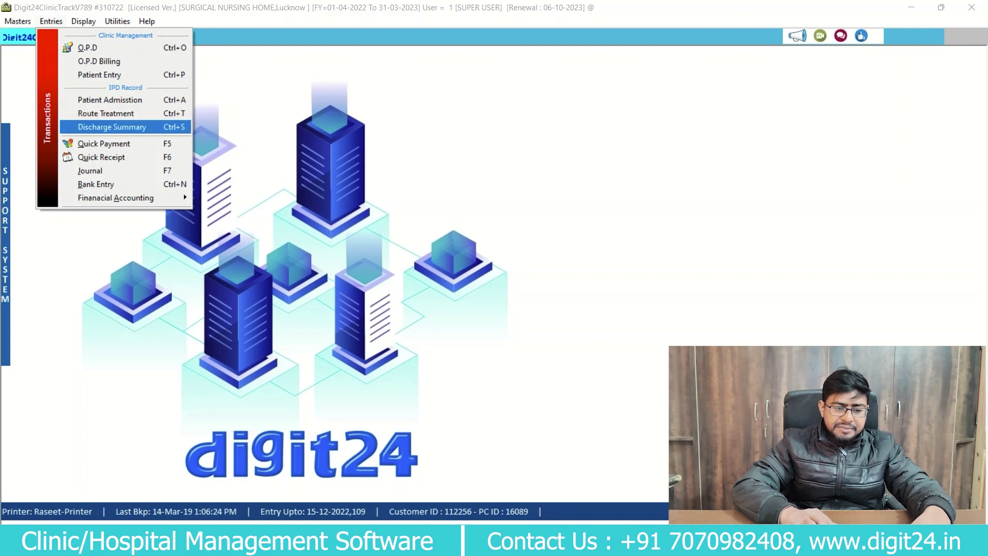
key(Down)
key(Down)
key(Down)
key(Down)
key(Down)
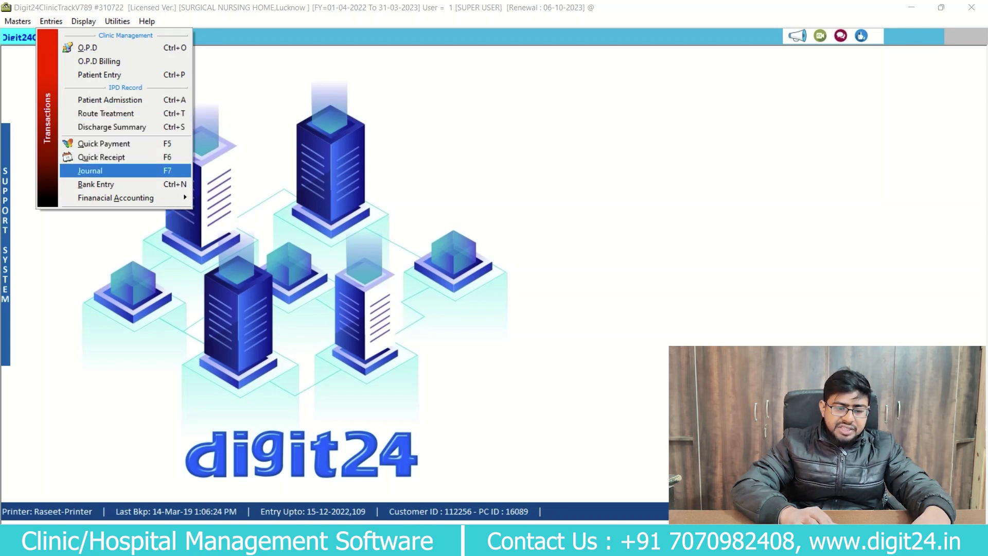
key(Right)
key(Down)
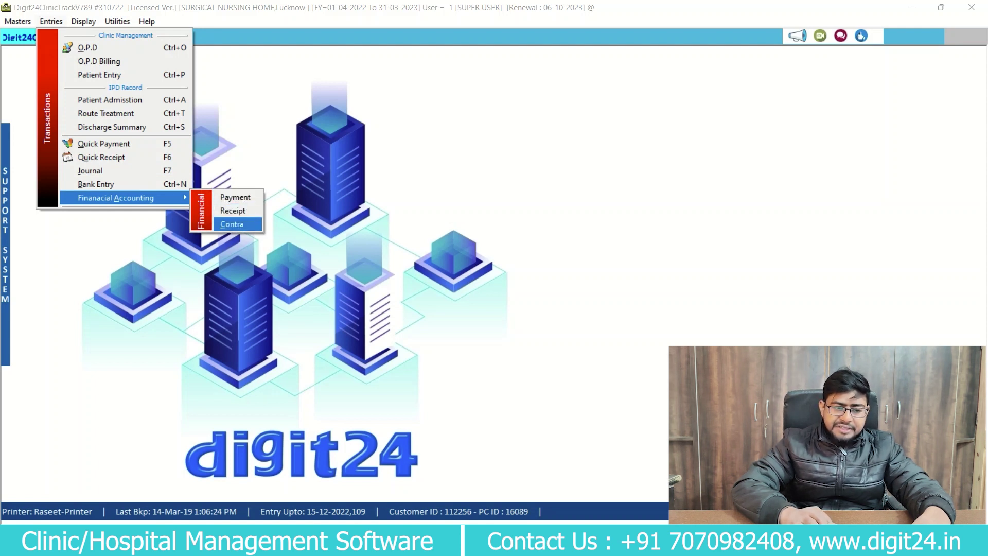
mouse_move(84, 21)
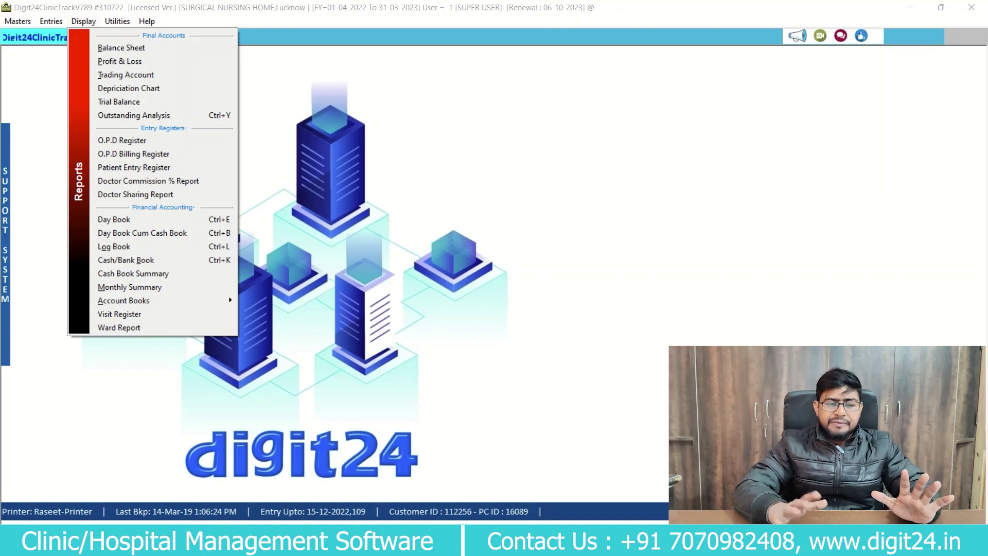
Step through the Masters list to Services, review its charges, then close it and reopen Masters.
key(Left)
key(Left)
key(Down)
key(Down)
key(Down)
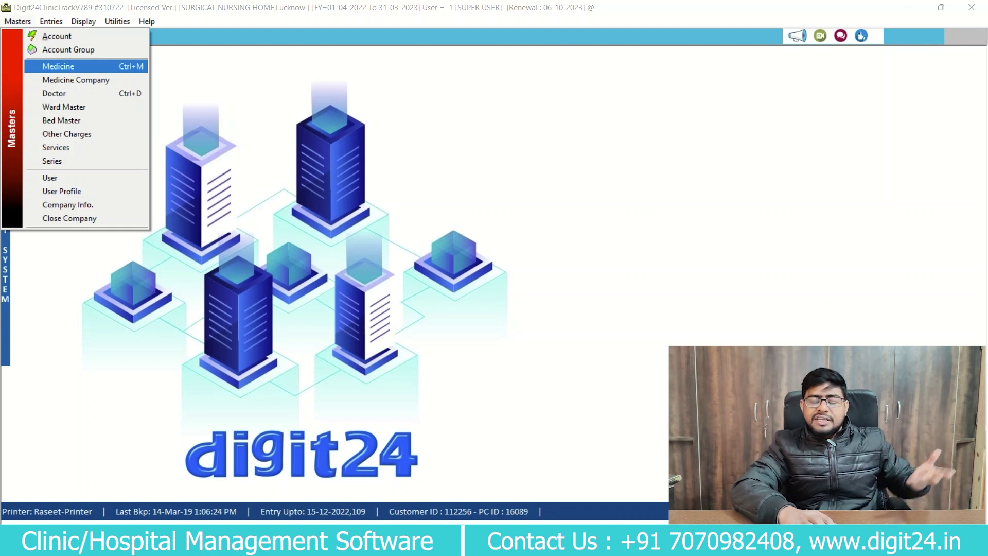
key(Down)
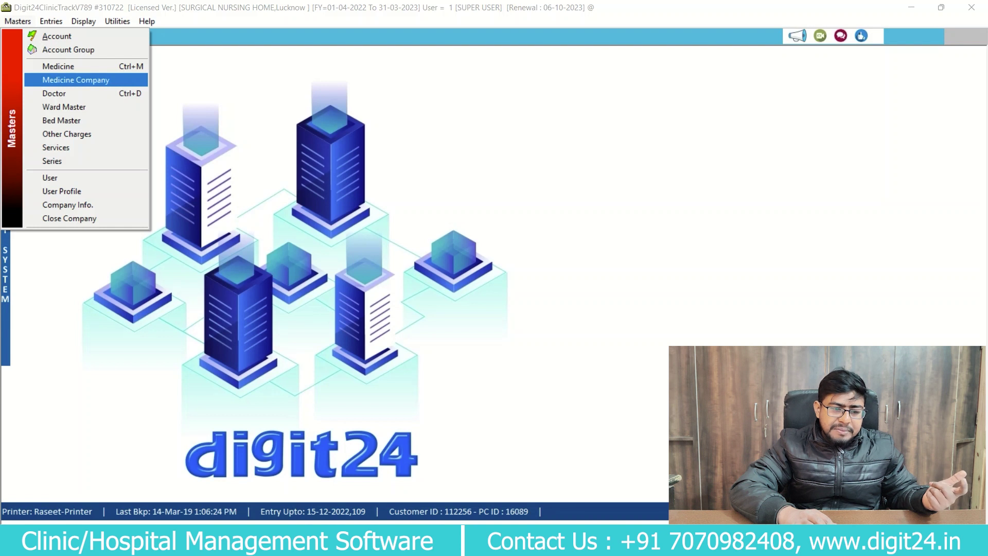
key(Down)
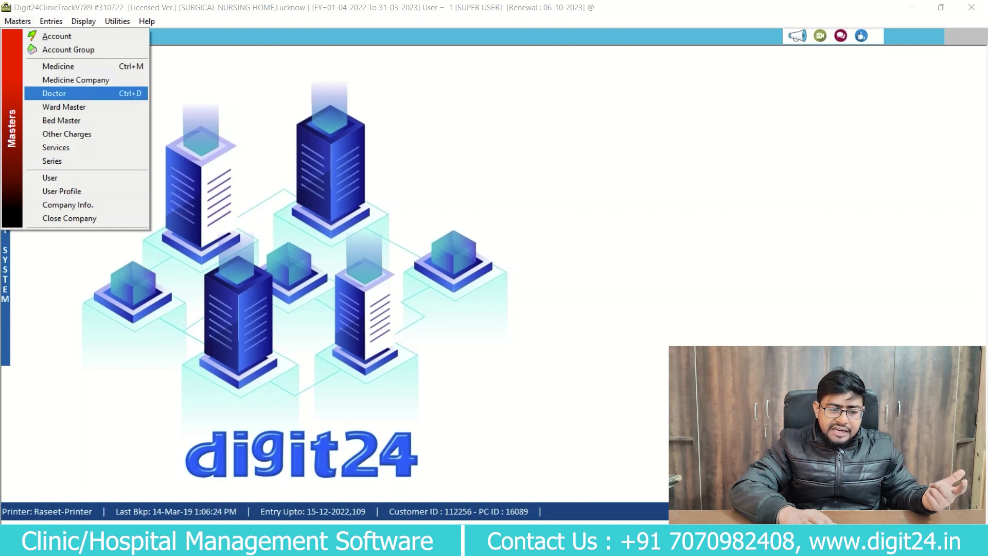
key(Down)
key(Down)
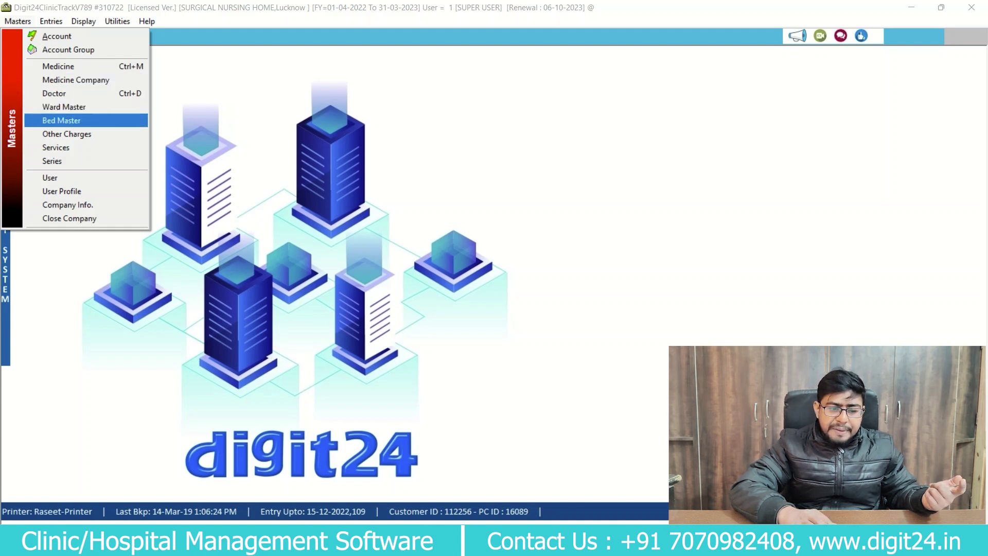
key(Up)
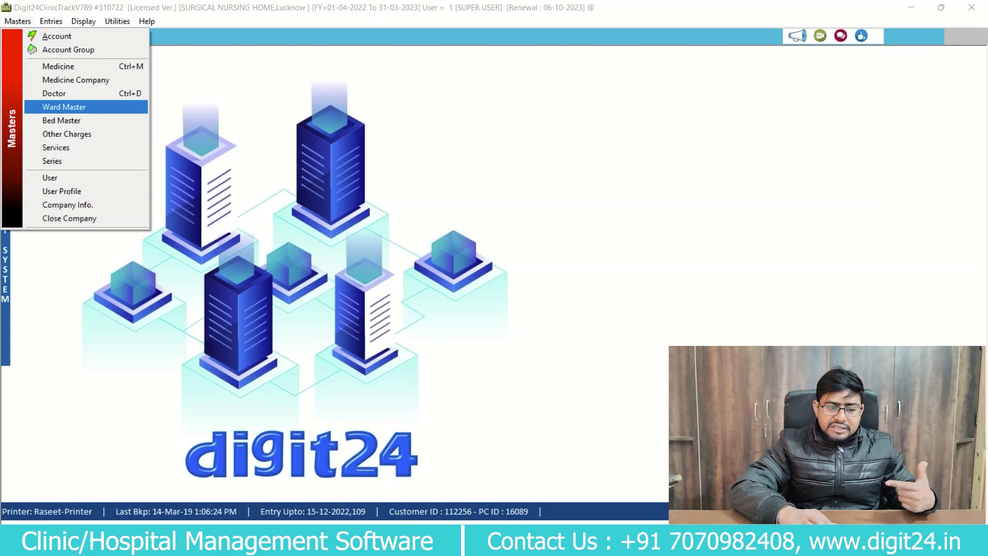
key(Down)
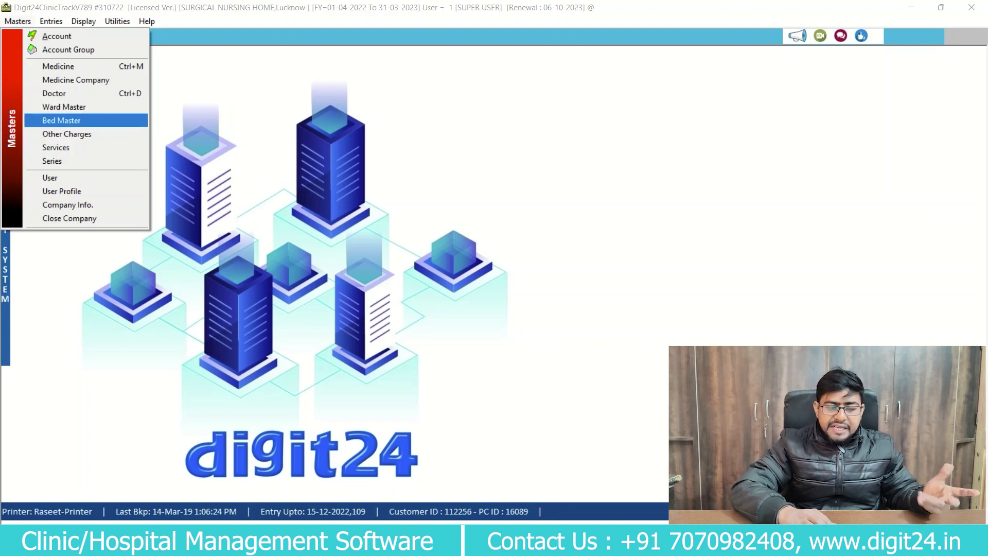
key(Down)
key(Down)
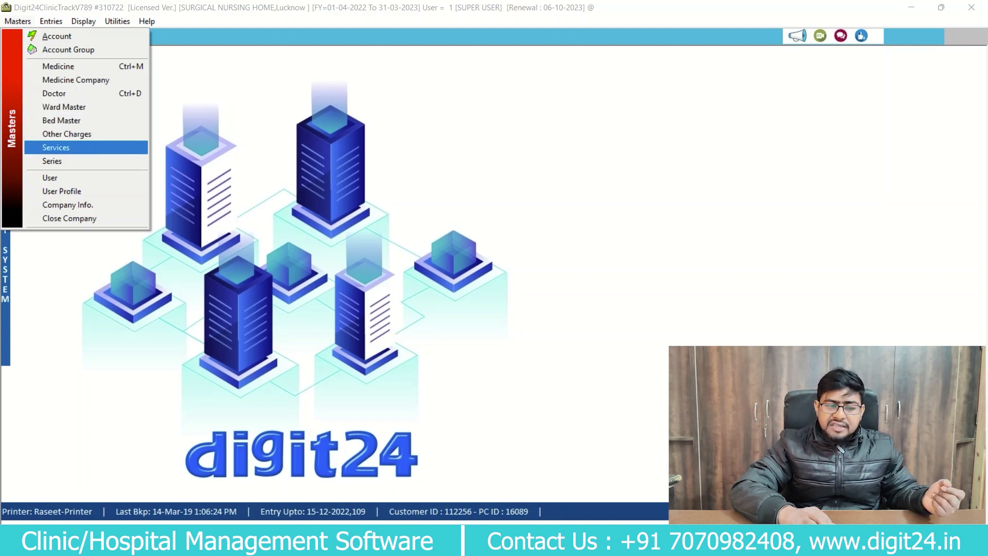
key(Return)
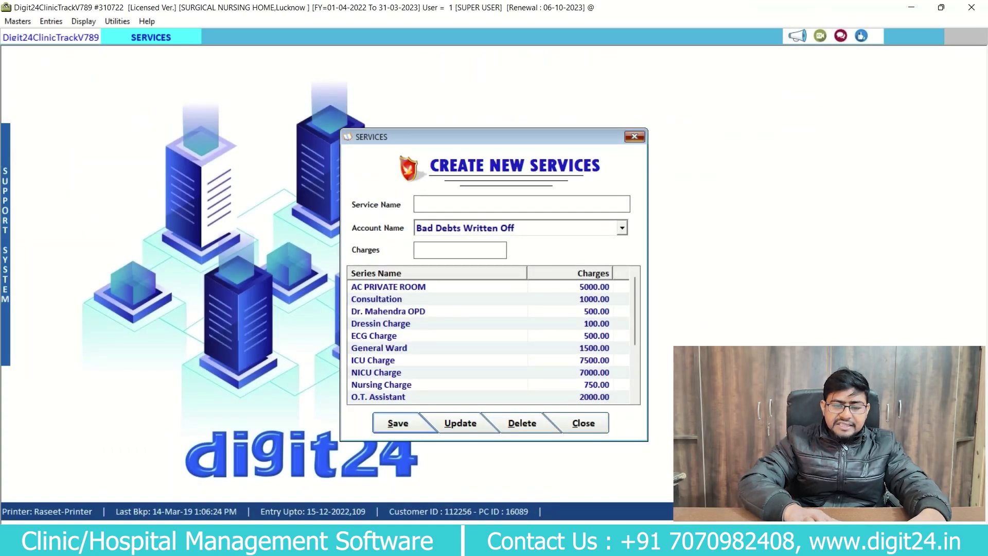
click(634, 137)
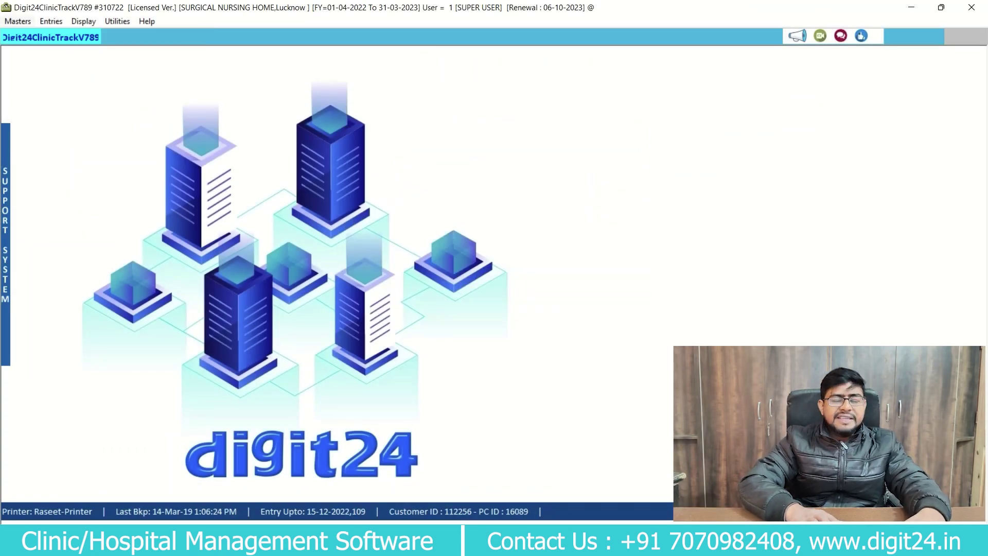
key(alt+m)
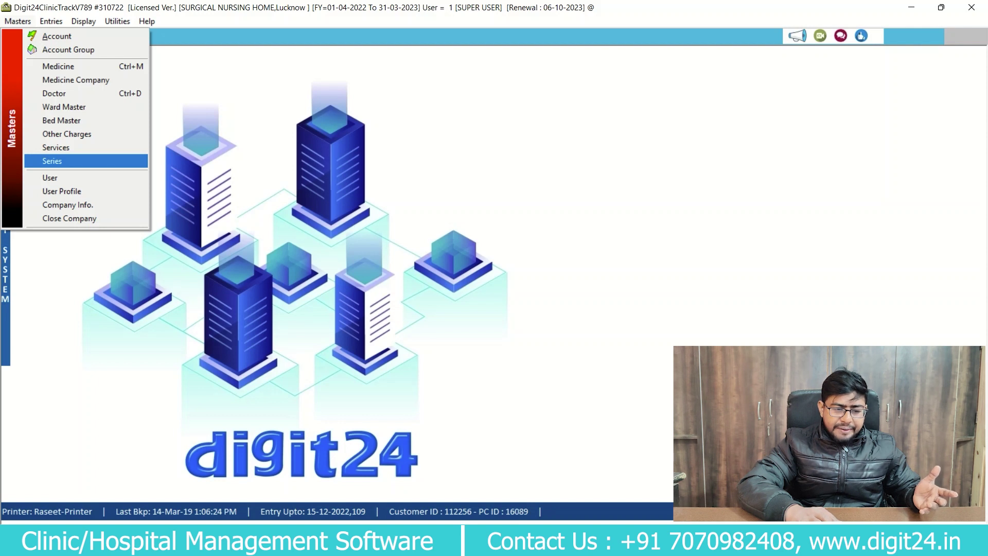
Leave the Masters menu and move to Patient Admission in the Entries list.
key(Down)
key(Down)
key(Down)
key(Down)
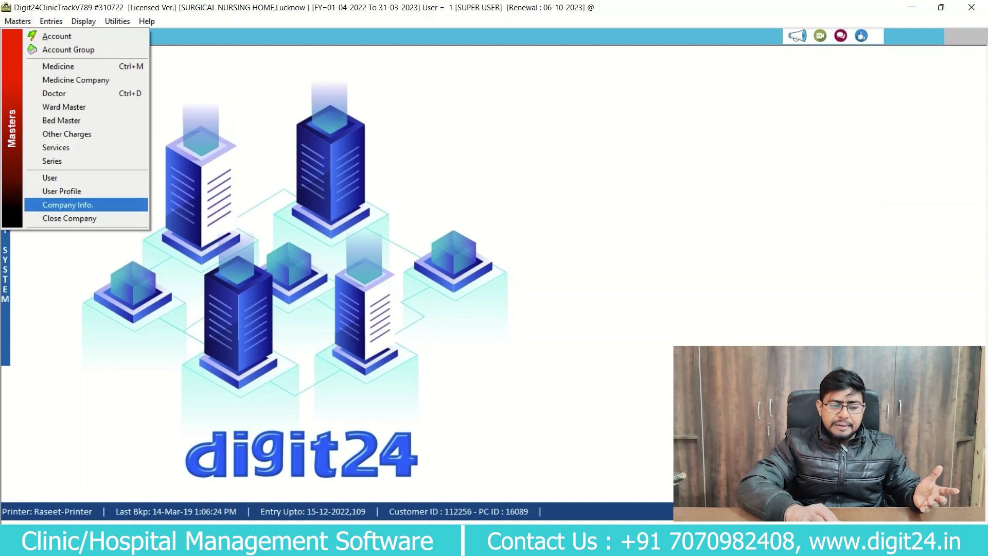
key(Up)
key(Up)
key(Up)
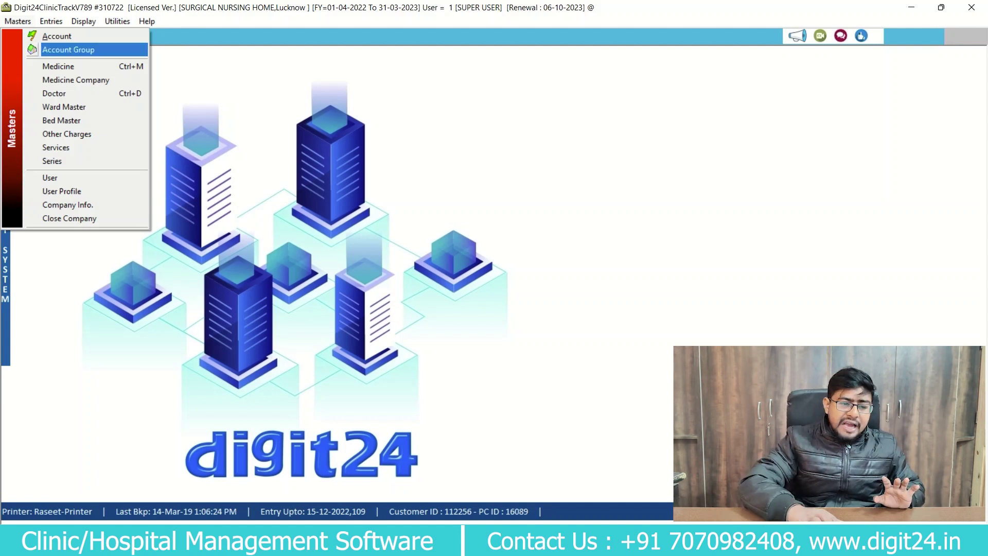
mouse_move(51, 21)
key(Down)
key(Down)
key(Down)
key(Down)
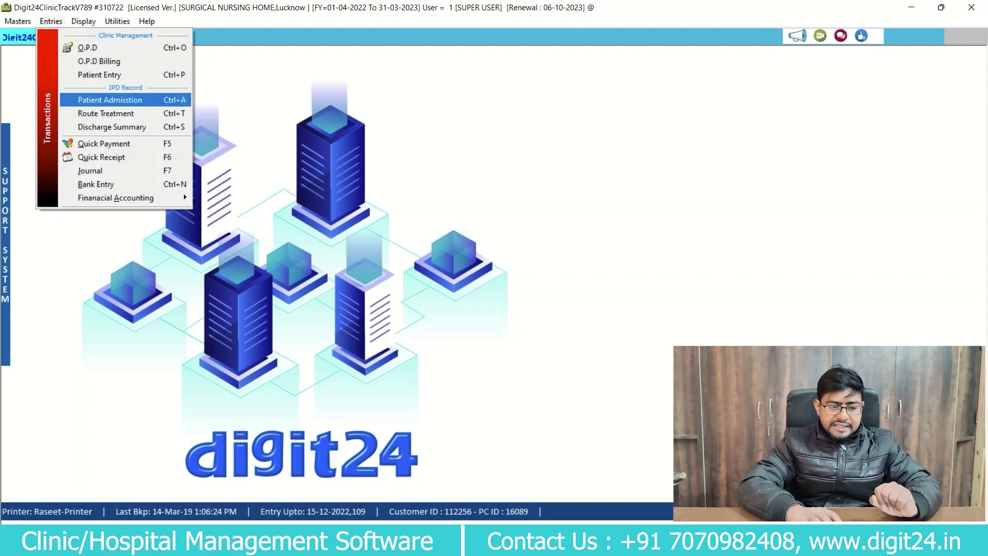
Start a new admission dated 17-12-2022, 9:10:45 AM, for patient ID 22 and enter the patient's name.
key(Return)
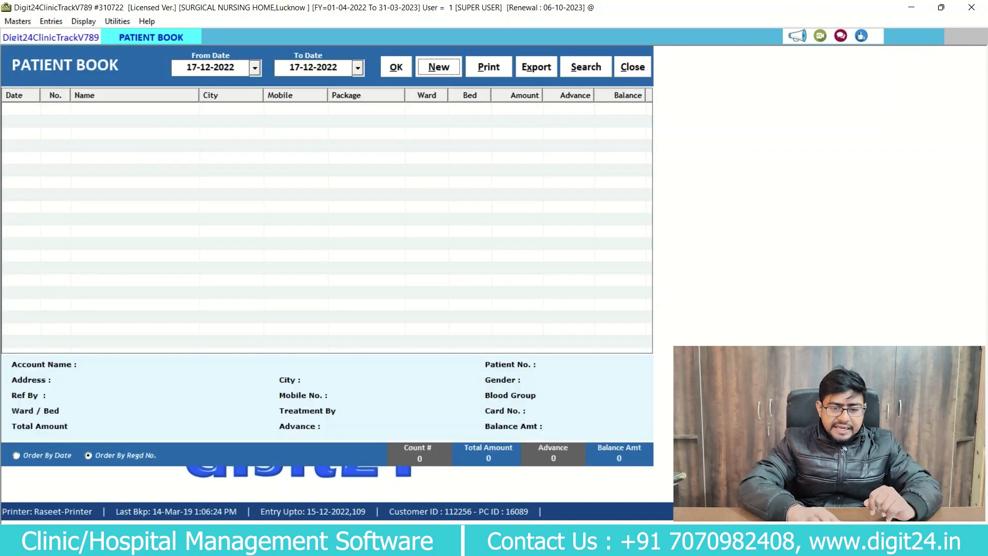
key(Return)
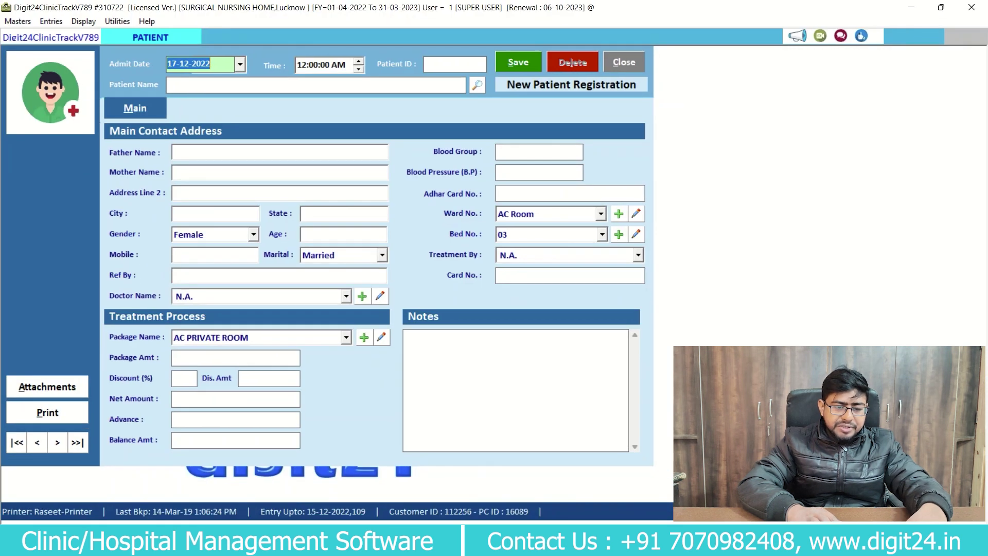
click(240, 64)
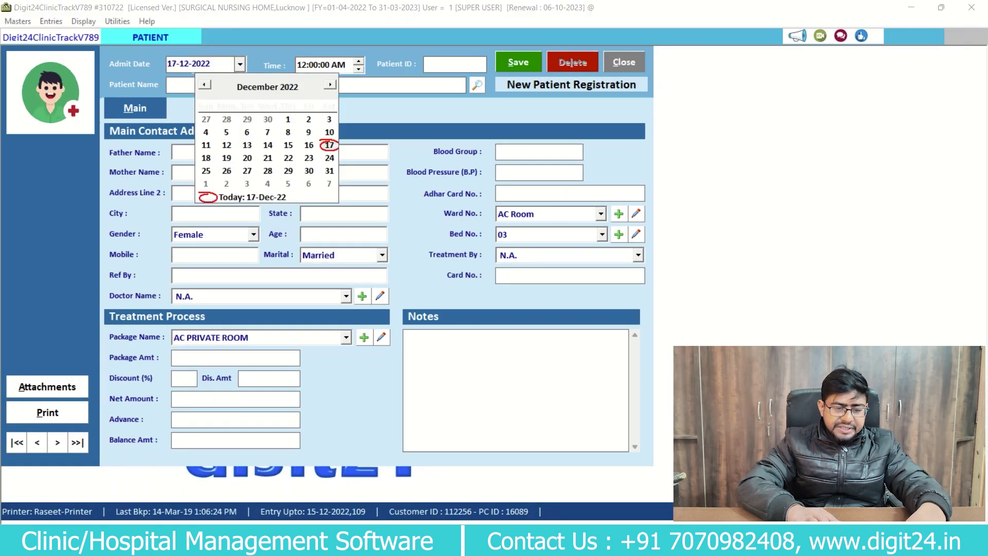
key(Return)
key(Return)
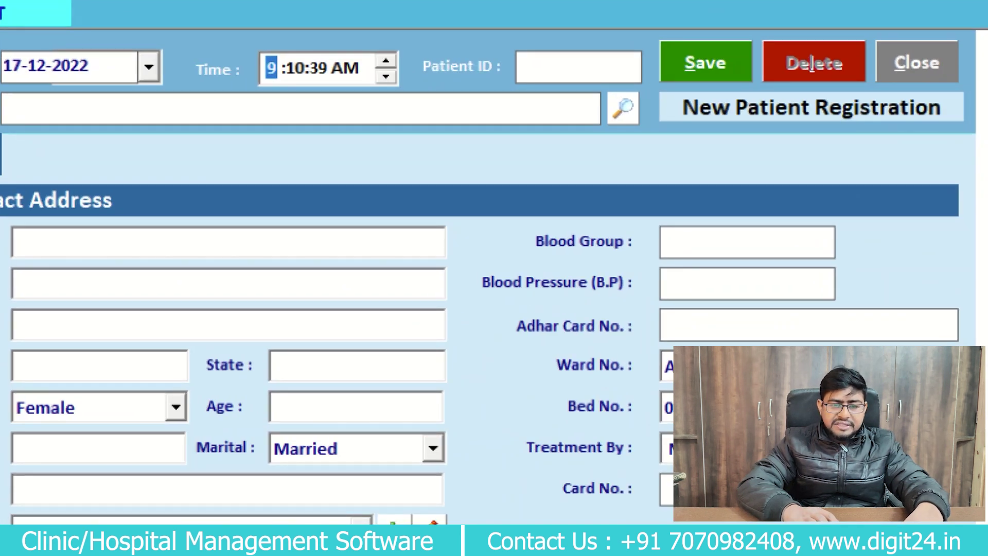
key(shift+Tab)
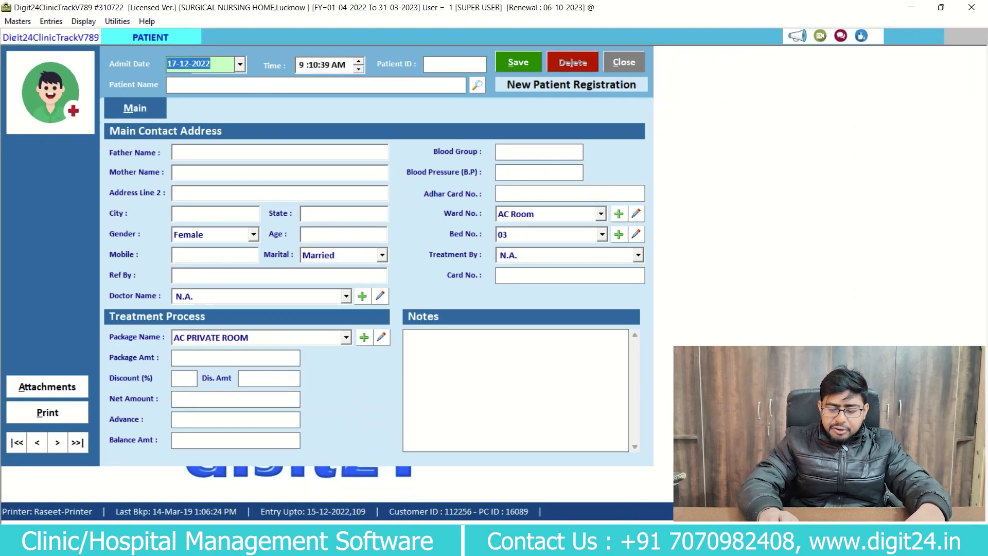
key(Return)
key(Return)
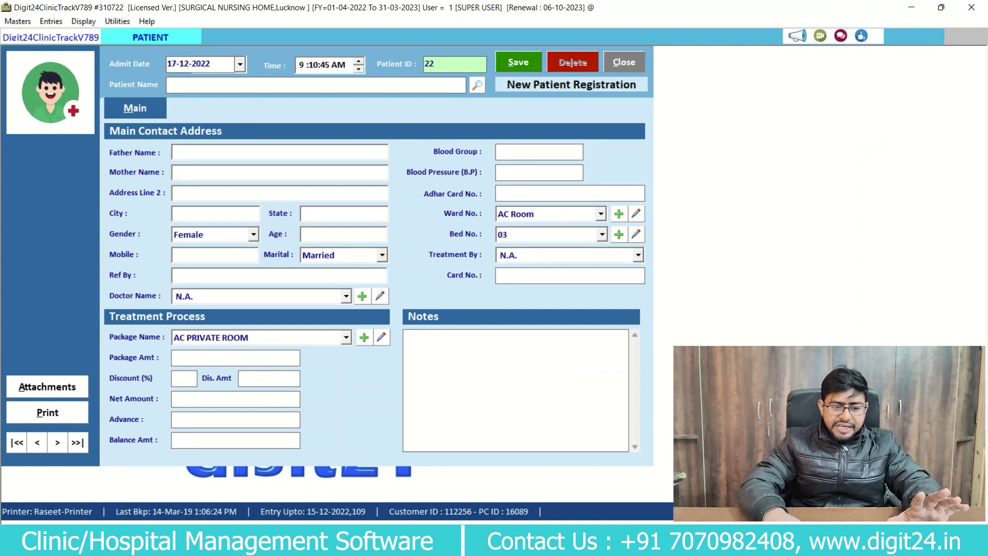
key(Return)
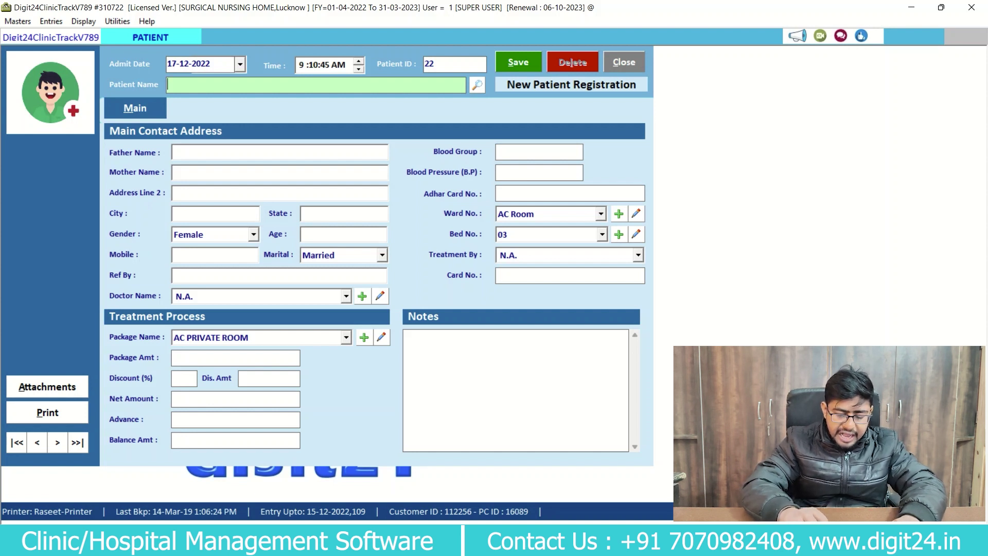
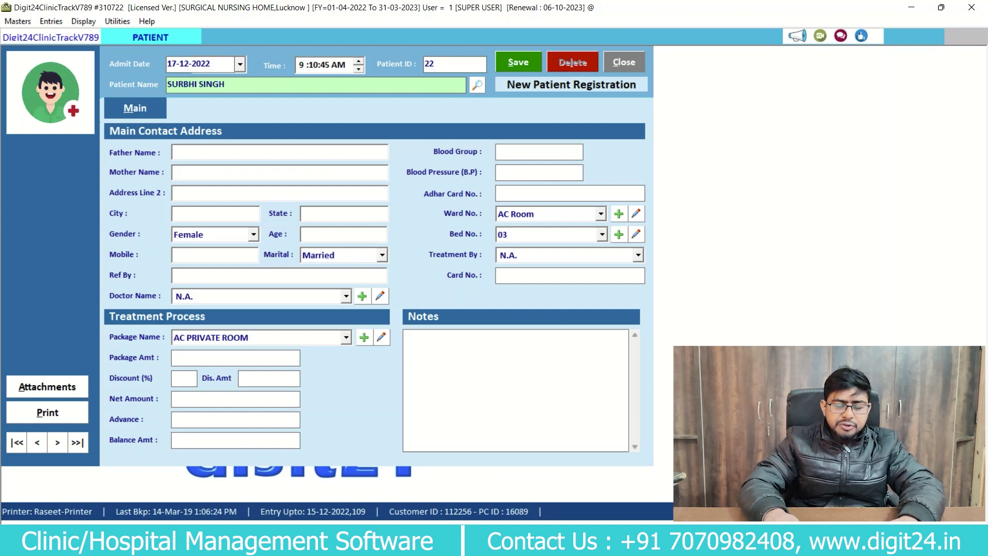
Enter the patient's father's name on the admission form.
key(Return)
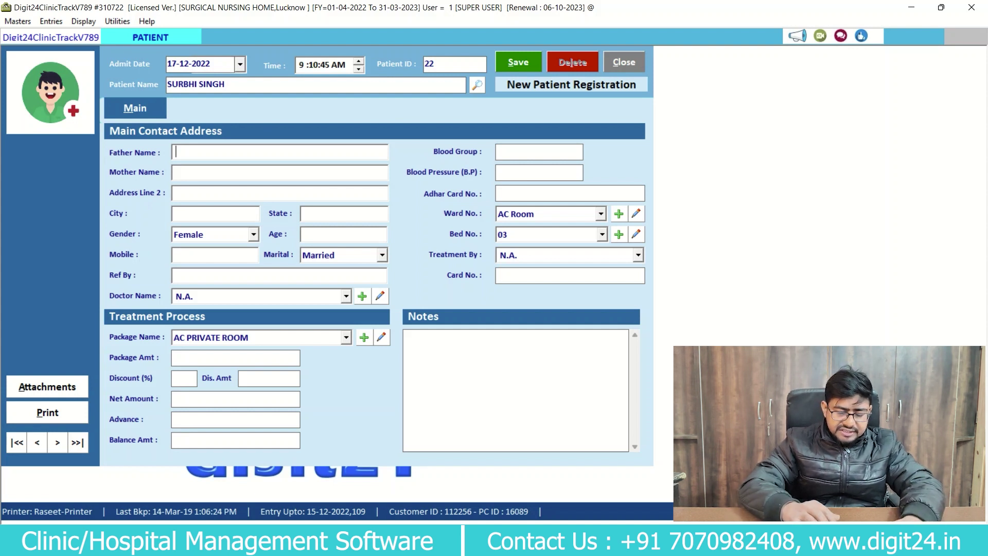
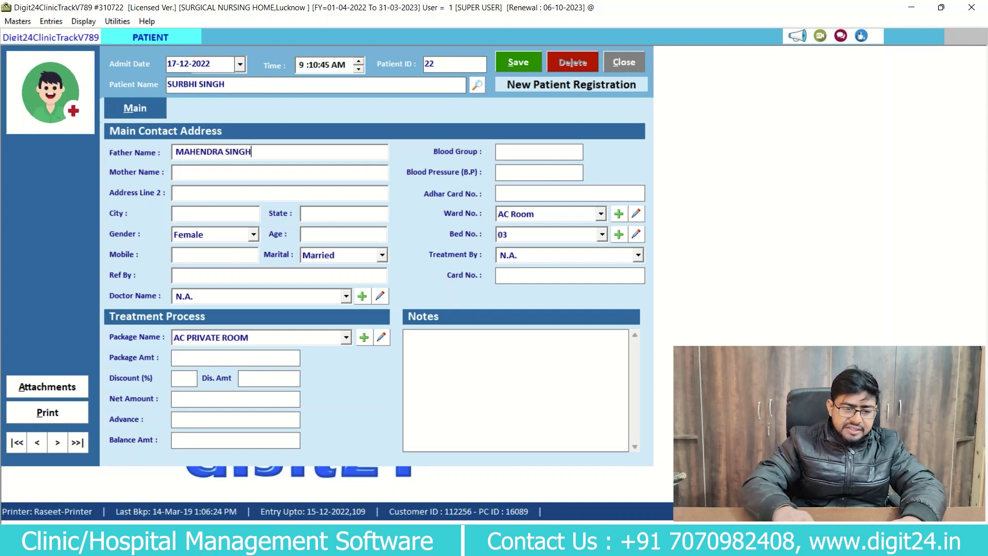
key(Tab)
key(Tab)
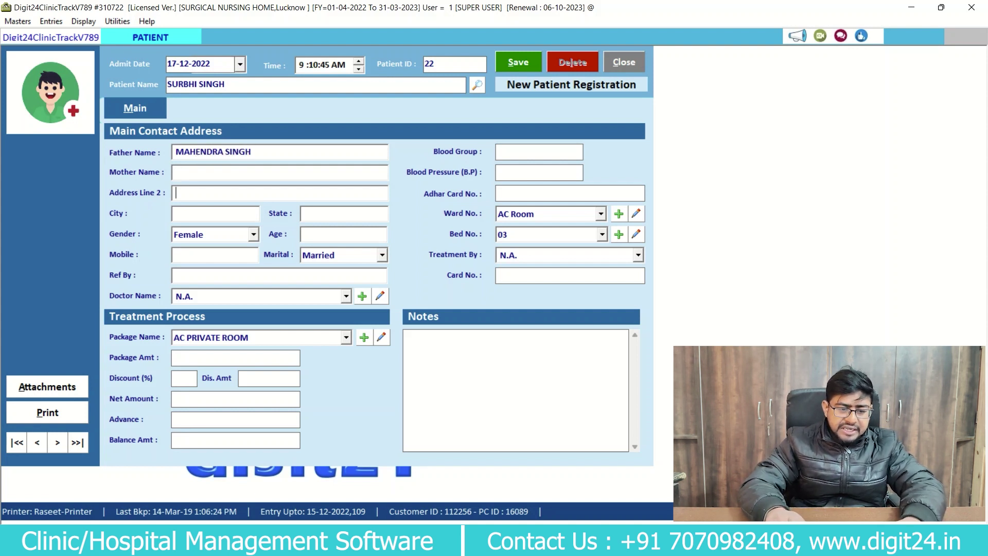
Fill in the address, accept the suggested city and state, keep gender Female, and enter age 35.
text(504, LUCKNOW)
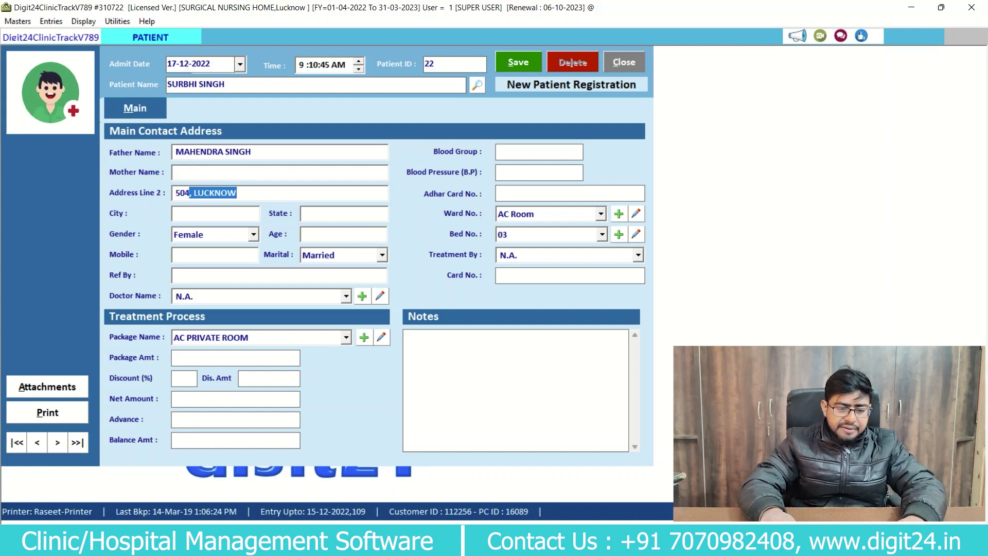
key(Tab)
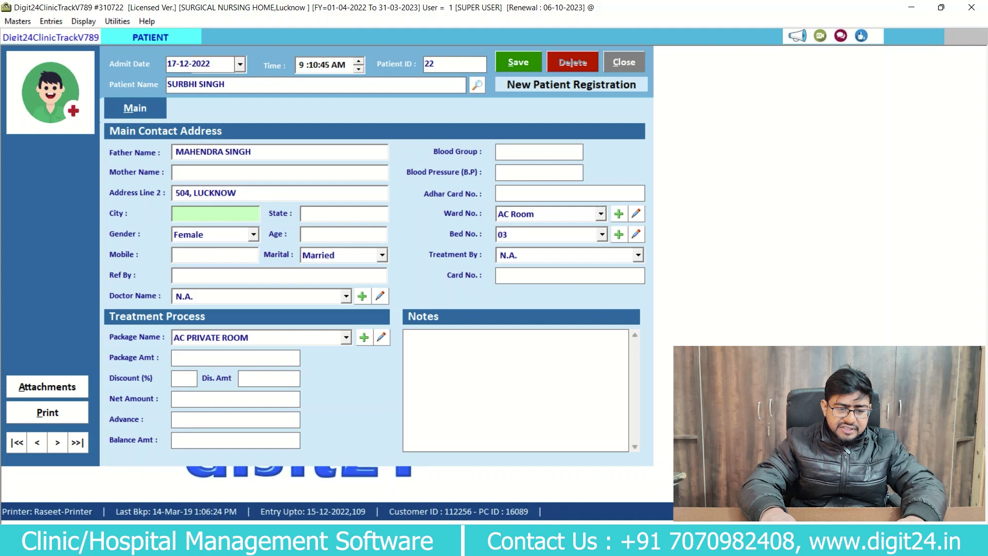
text(LUCKNOW)
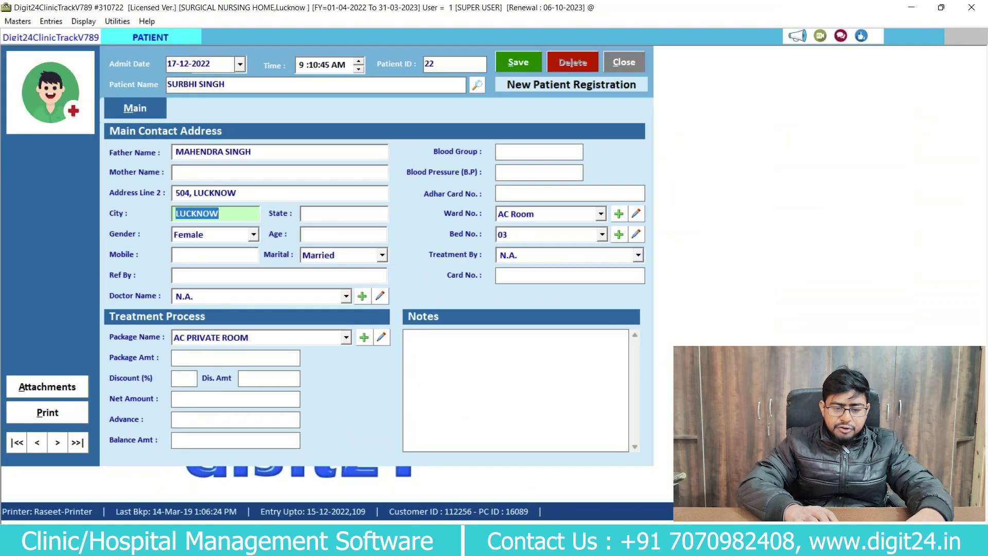
key(Tab)
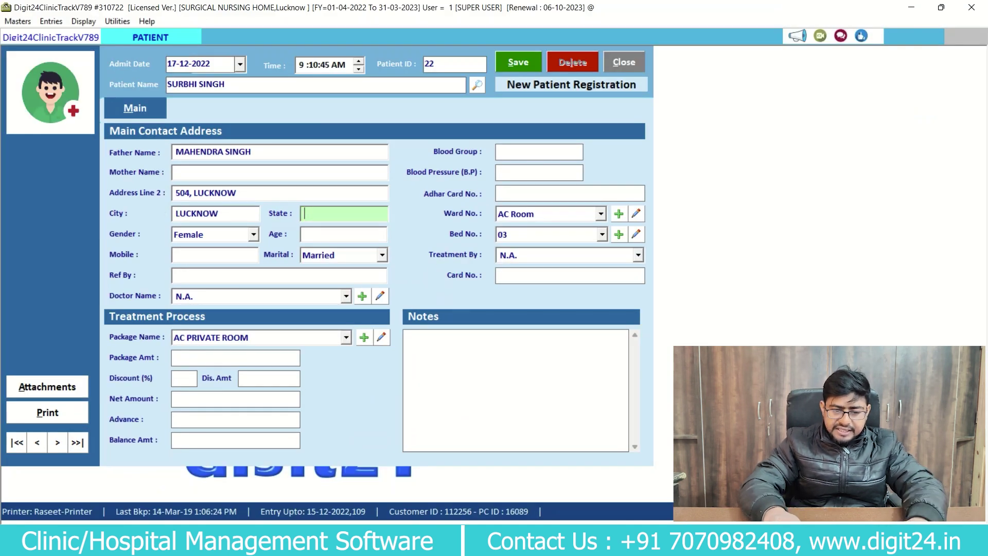
text(U.P.)
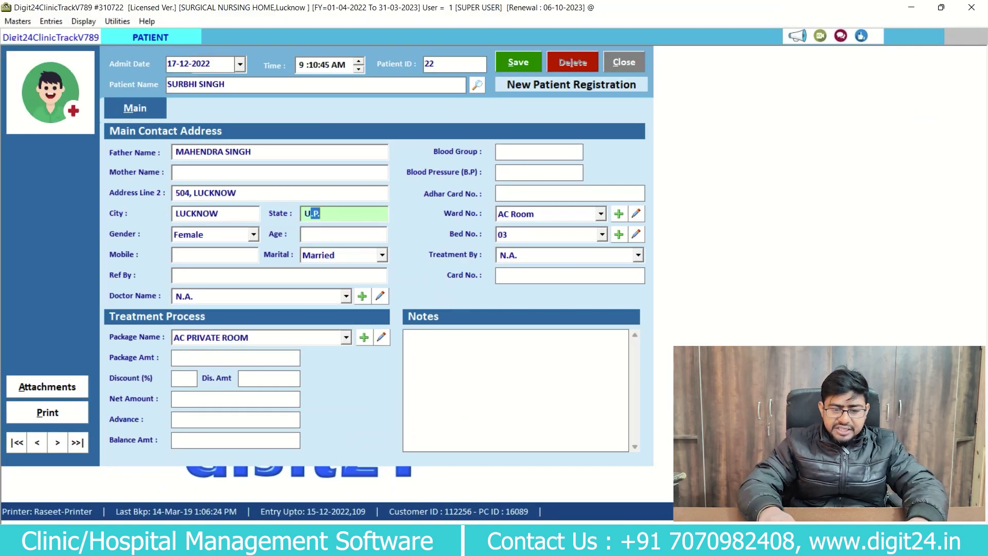
key(Tab)
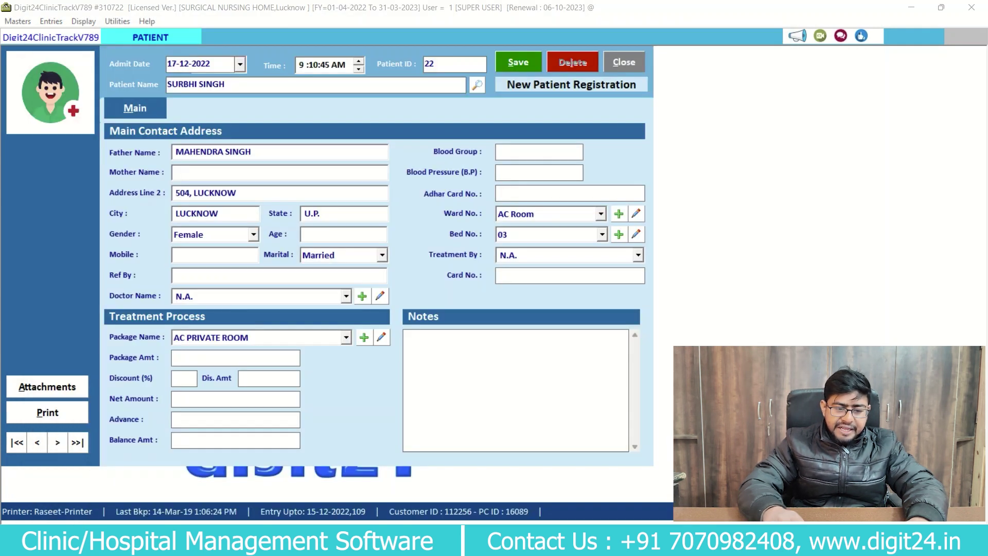
key(Tab)
text(35)
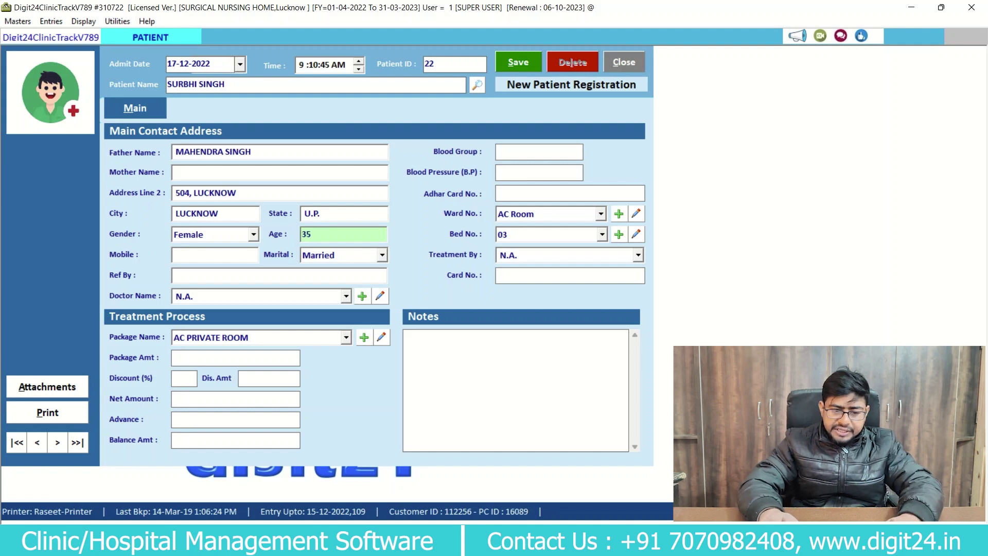
Enter the patient's mobile number, keep Married as marital status, and add the referring person's name.
key(Tab)
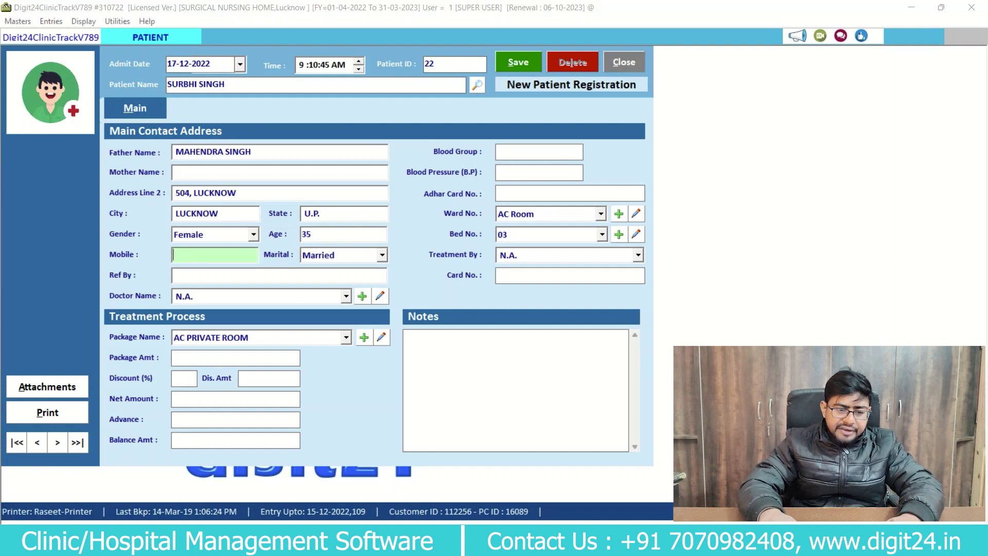
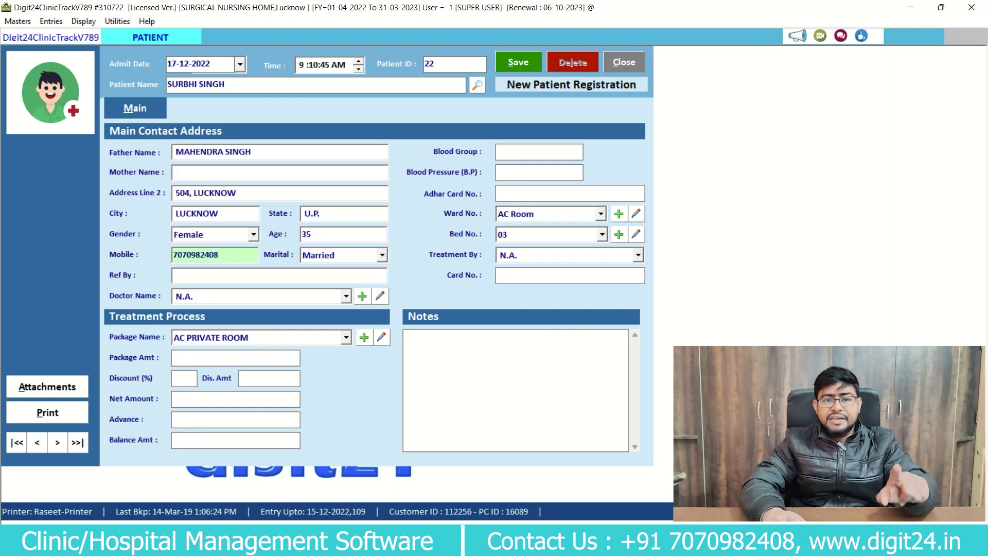
key(Tab)
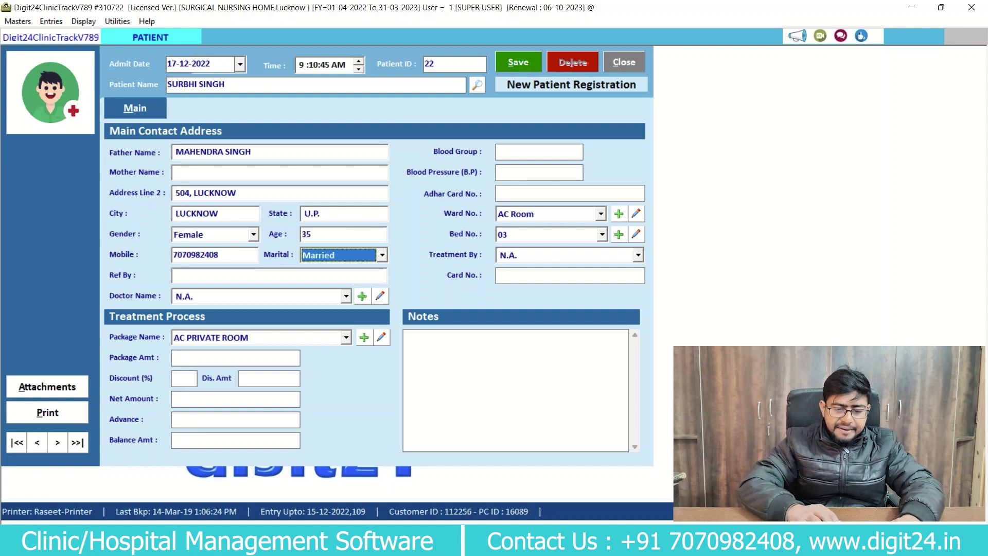
key(alt+Down)
key(Return)
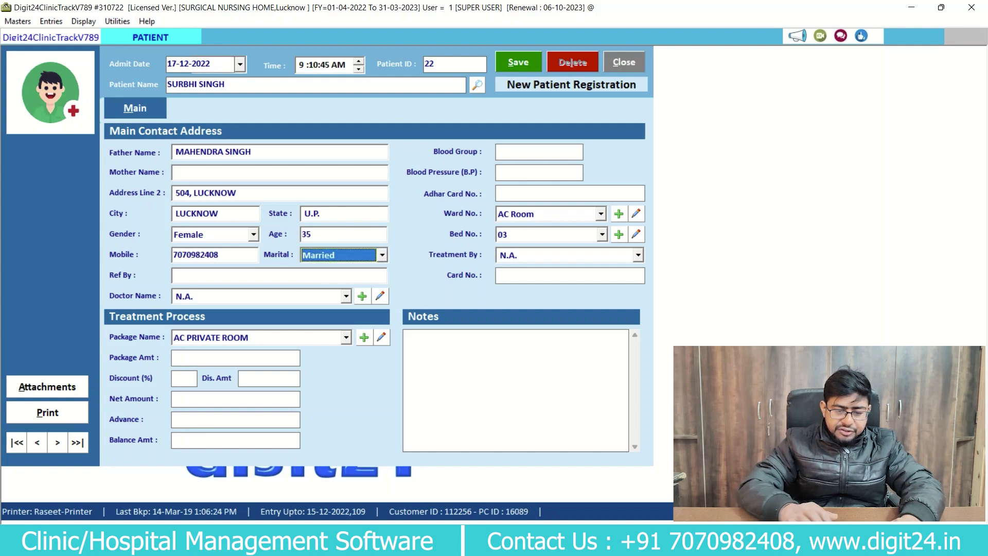
key(Tab)
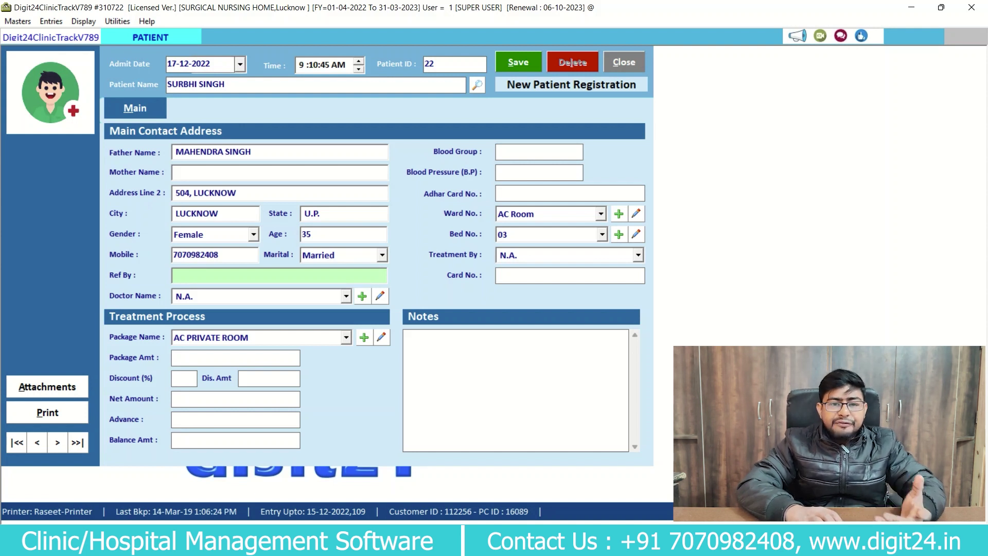
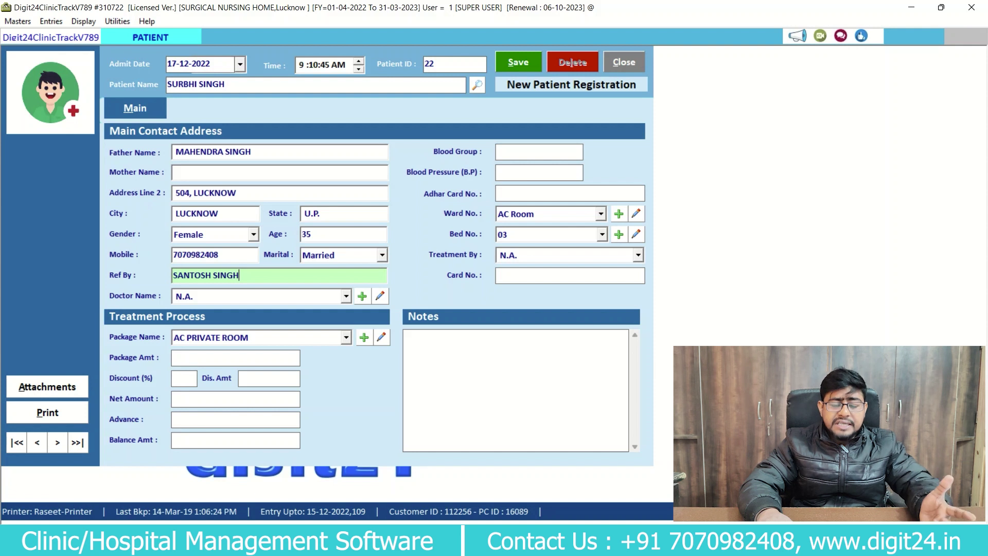
key(Tab)
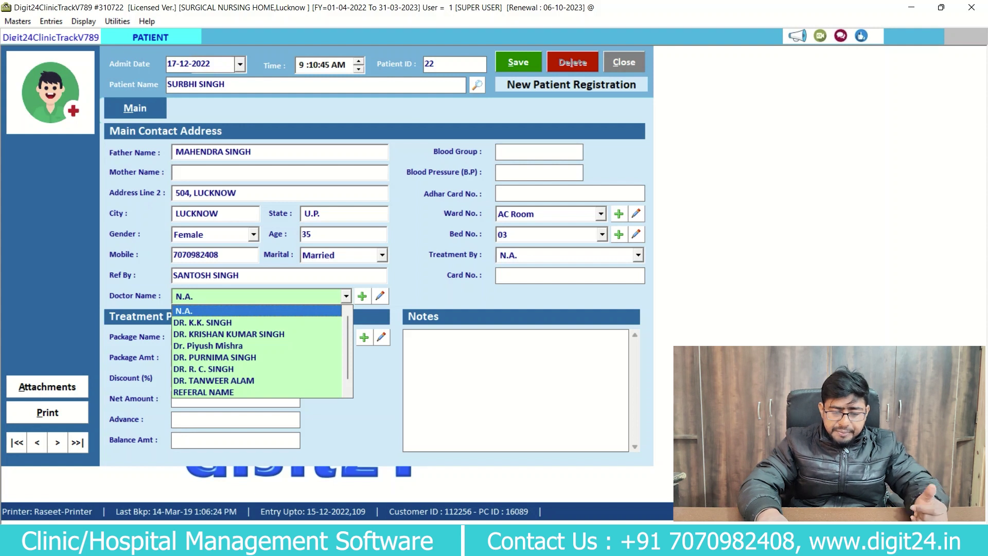
Assign the attending doctor from the Doctor Name list.
key(Down)
key(Down)
key(Down)
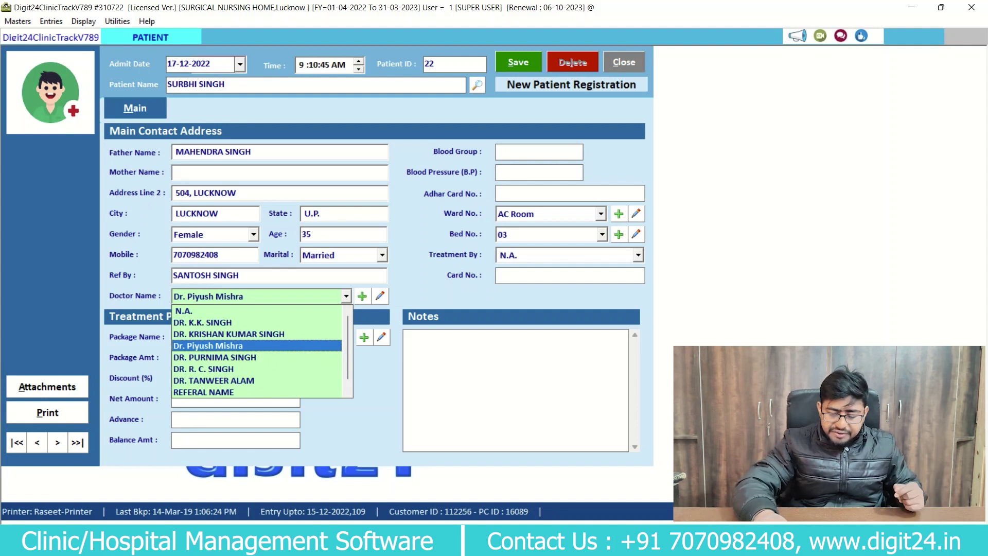
key(Down)
key(Down)
key(Down)
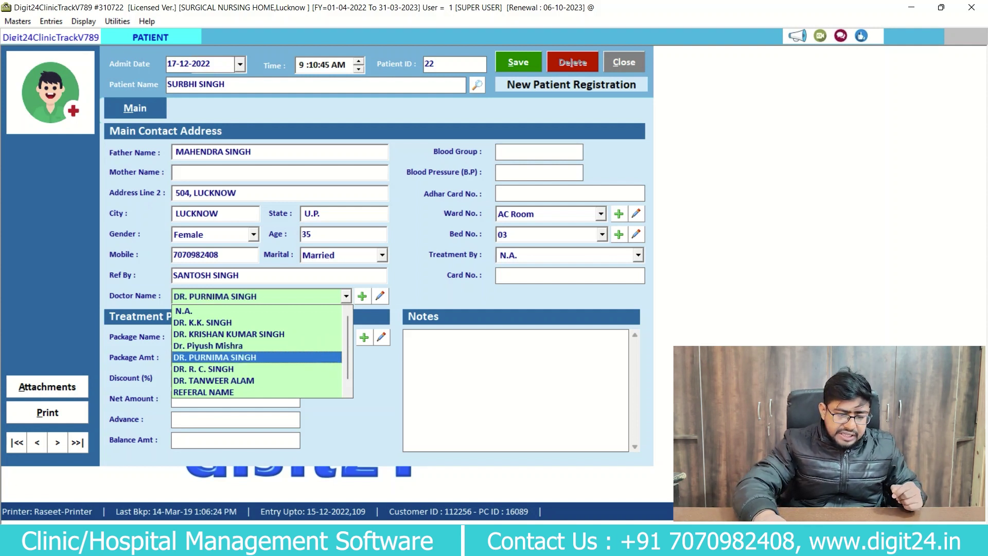
key(Return)
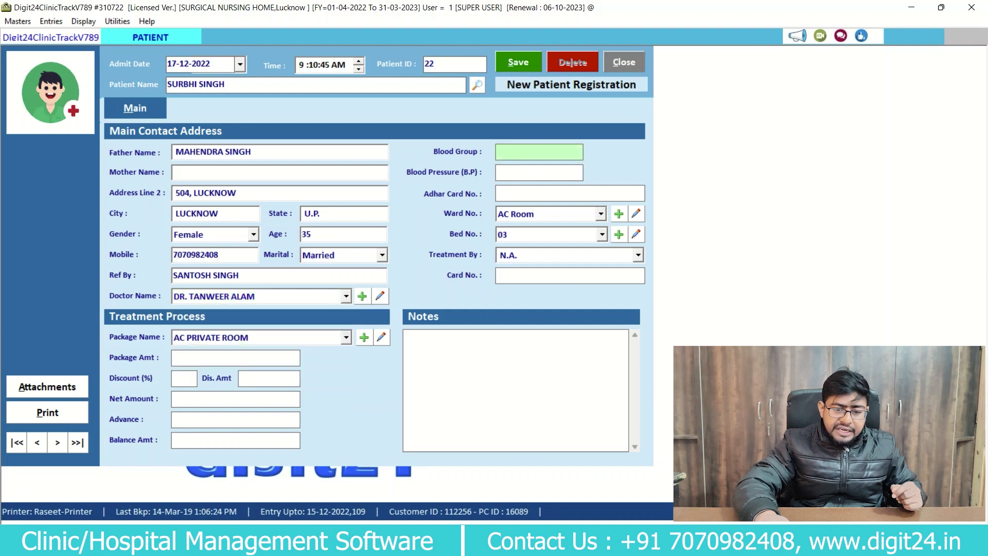
Enter blood group B+, blood pressure 124 and the patient's Aadhaar card number.
text(B)
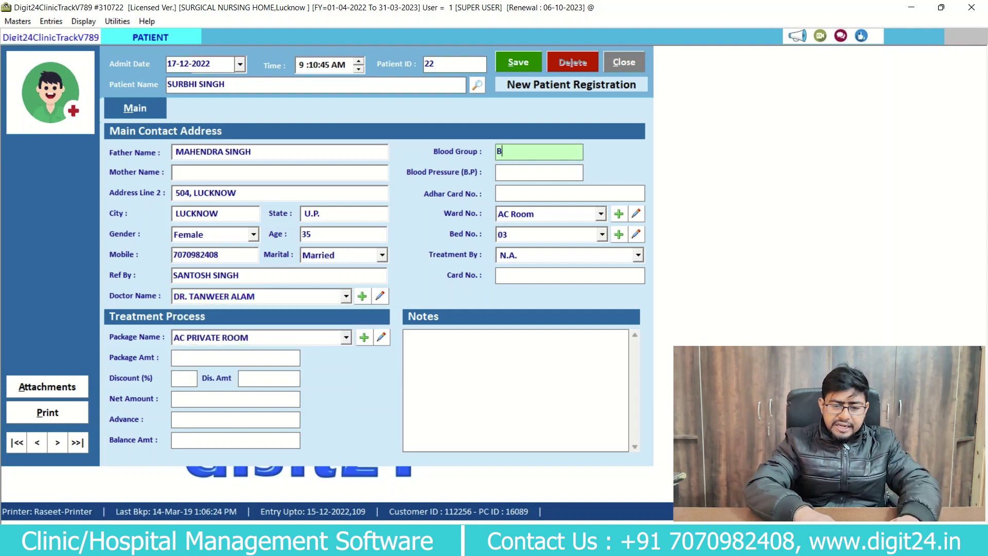
text(+)
key(Return)
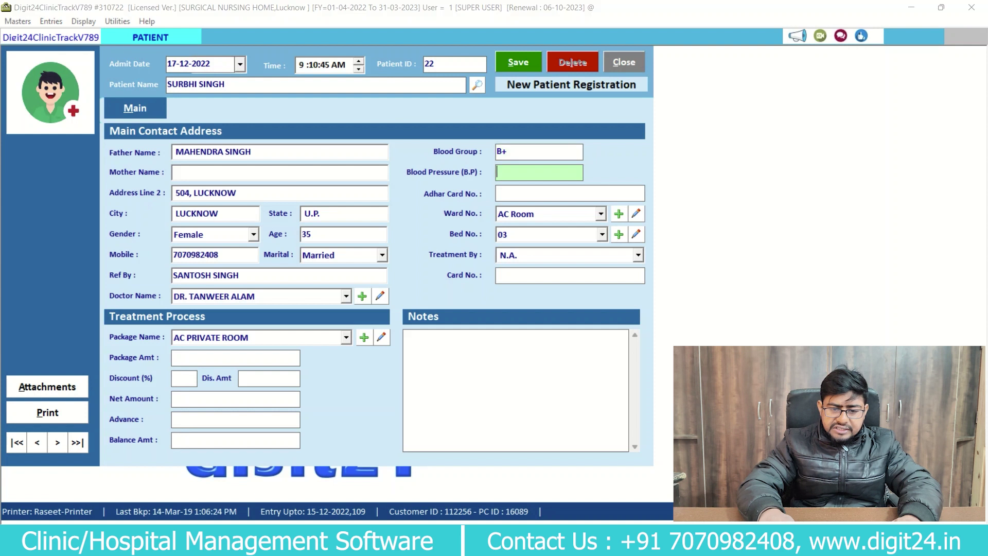
text(12)
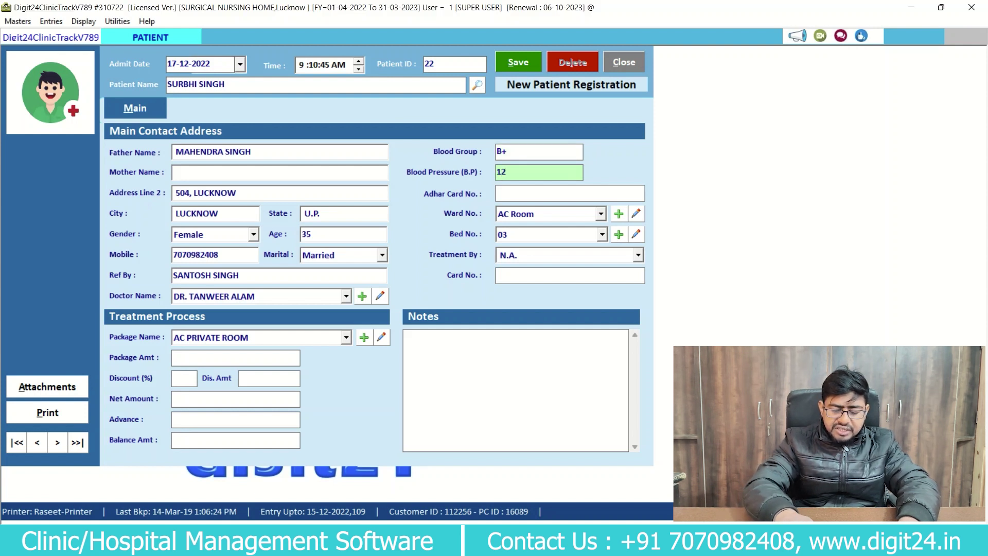
text(4)
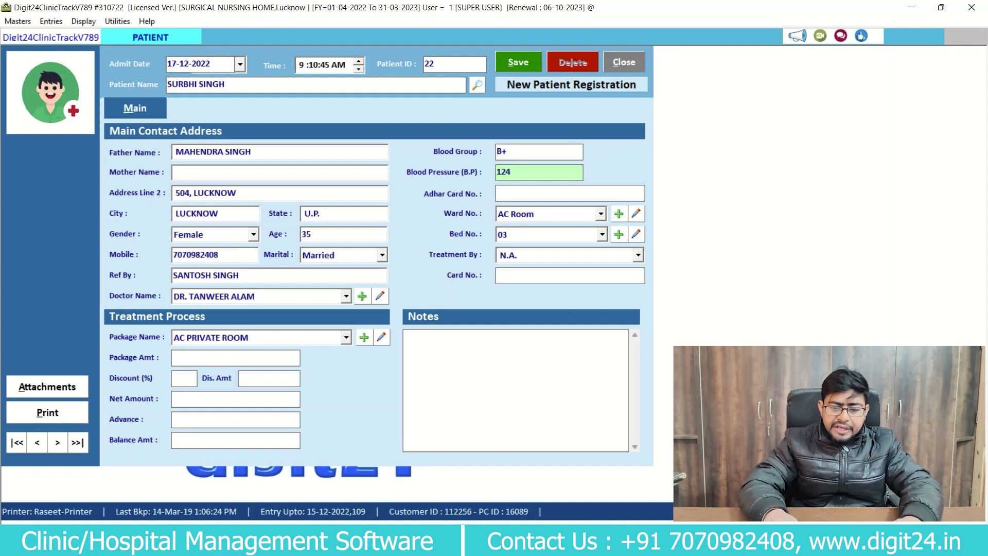
key(Return)
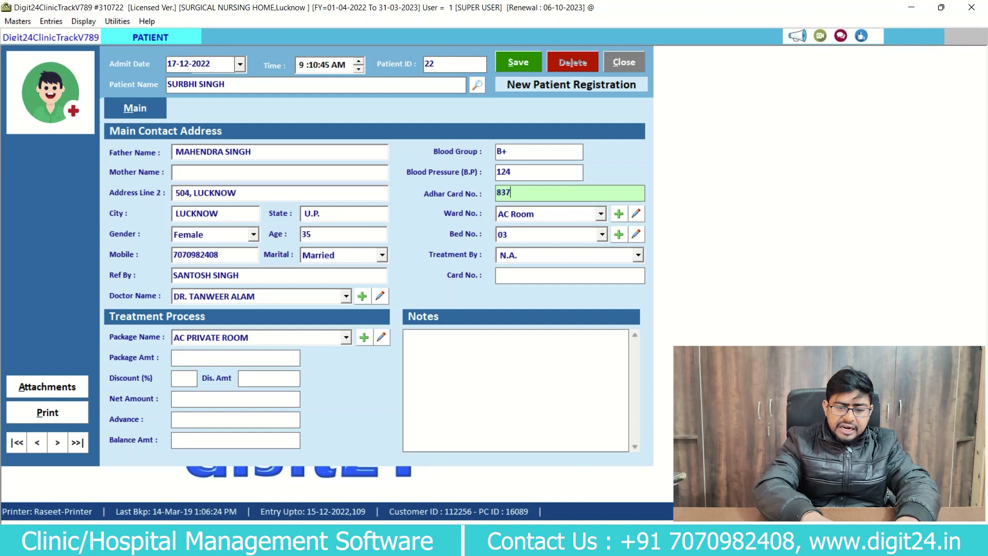
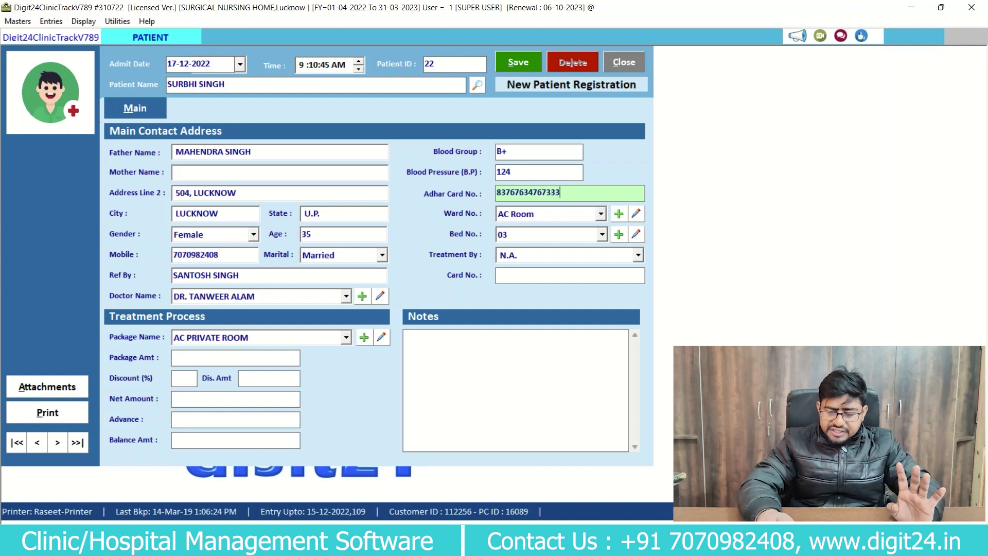
key(Return)
Keep AC Room as the ward and assign the patient bed GEN-09.
key(Down)
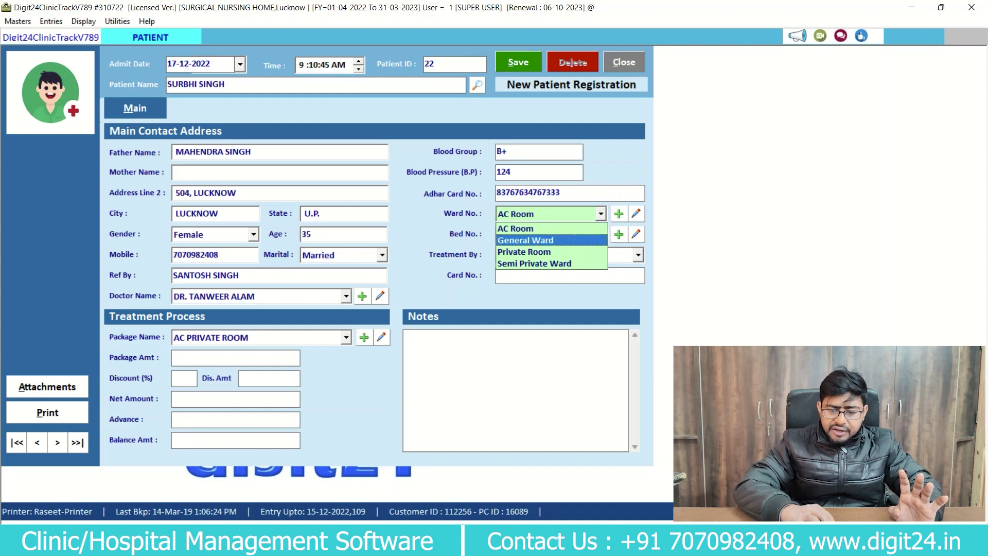
key(Up)
key(Return)
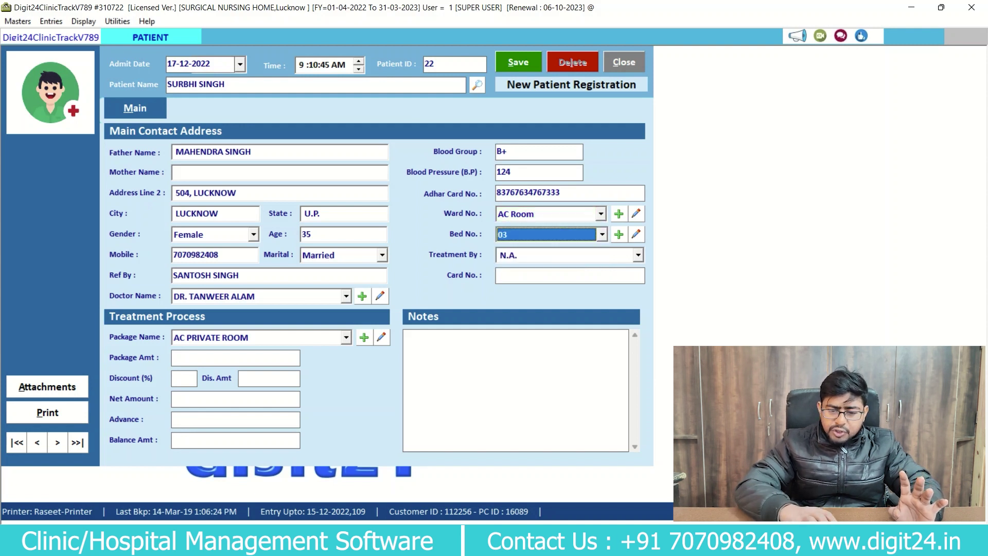
key(Down)
key(Down)
key(Down)
key(Down)
key(Down)
key(Down)
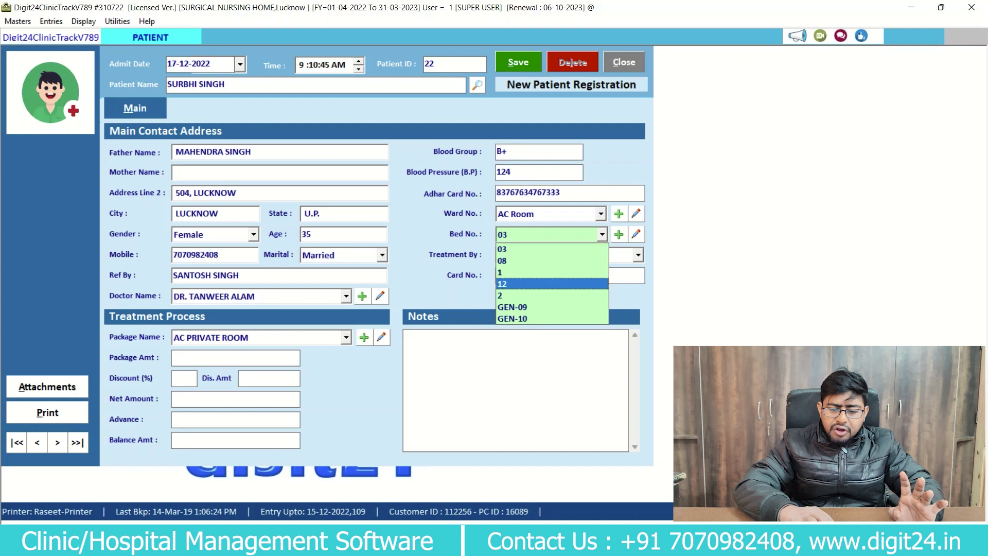
key(Up)
key(Up)
key(Up)
key(Up)
key(Up)
key(Up)
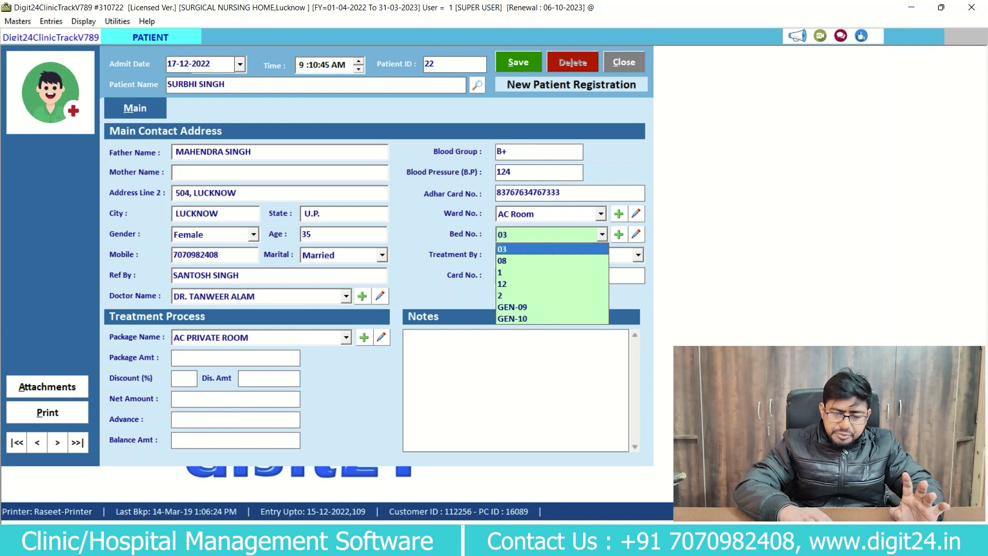
key(Down)
key(Down)
key(Down)
key(Down)
key(Down)
key(Return)
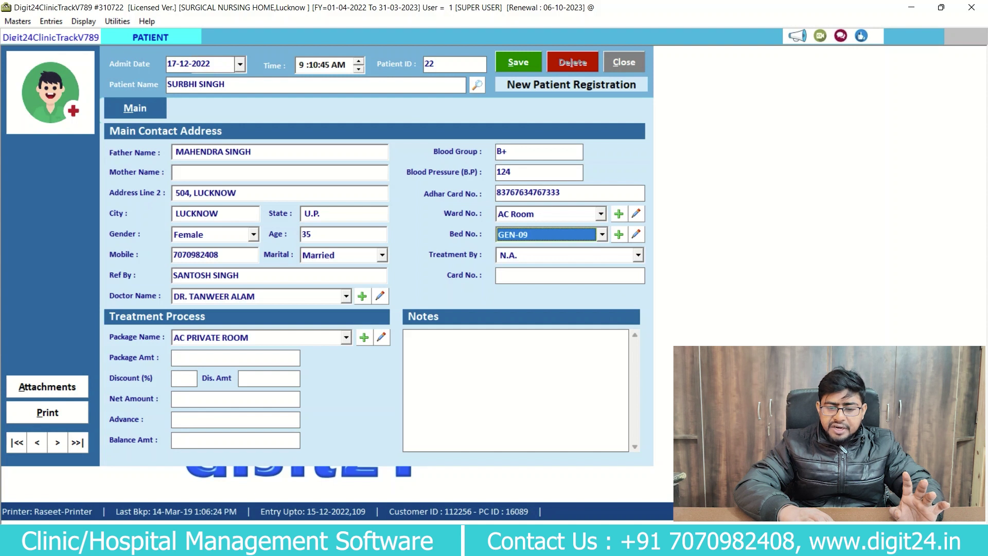
Leave Treatment By as N.A., skip Card No., and move to Package Name.
key(Return)
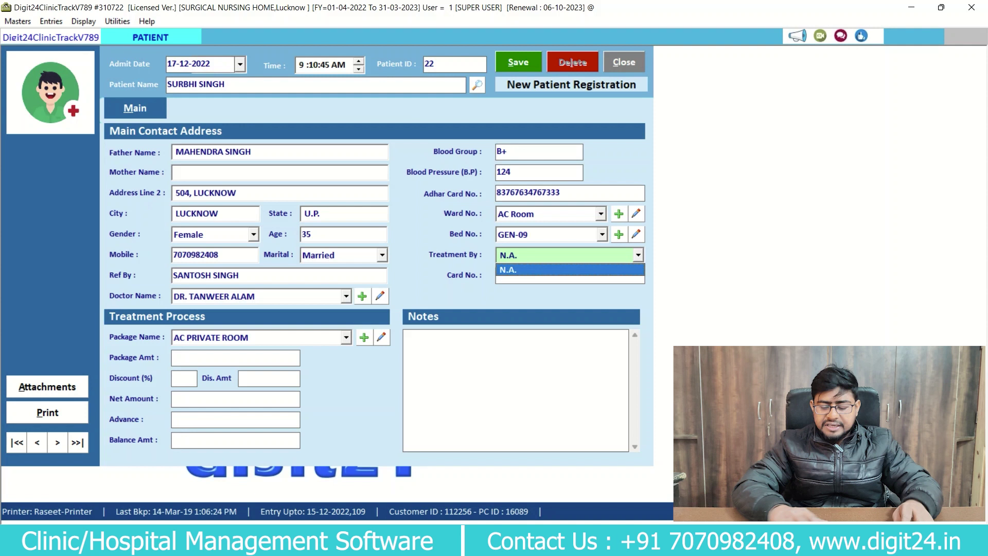
key(Return)
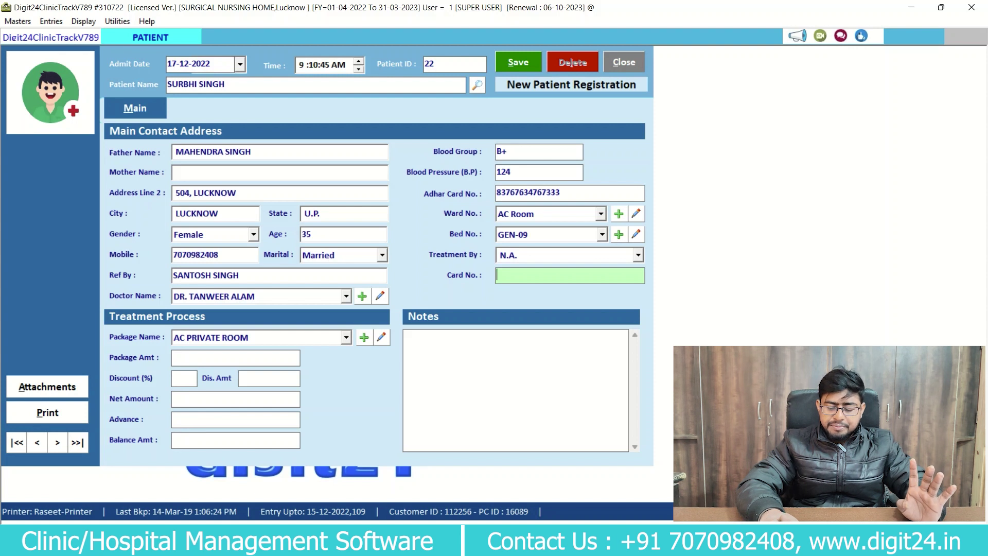
key(Return)
key(Down)
key(Up)
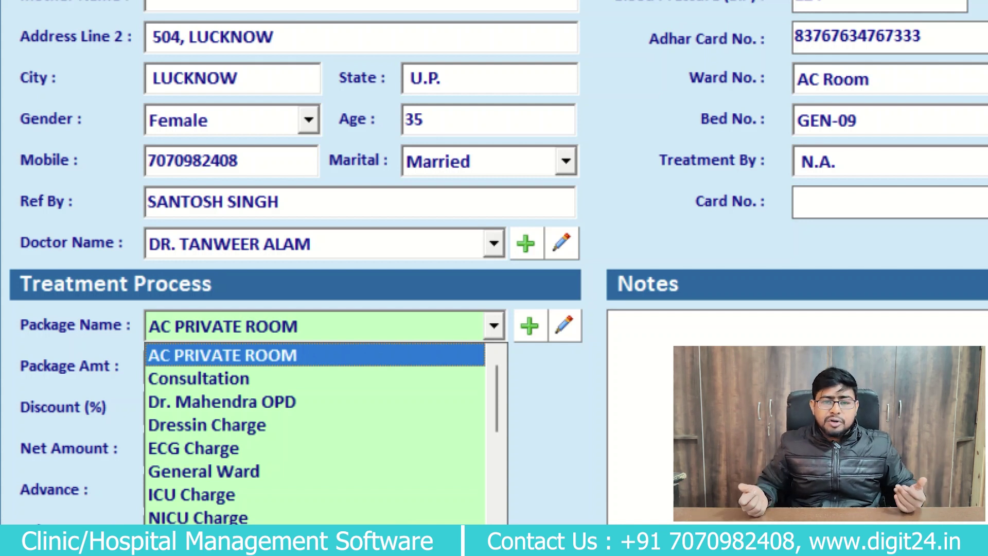
Choose TOTAL KNEE REPLACEMENT as the package so its 150000 amount loads.
key(Return)
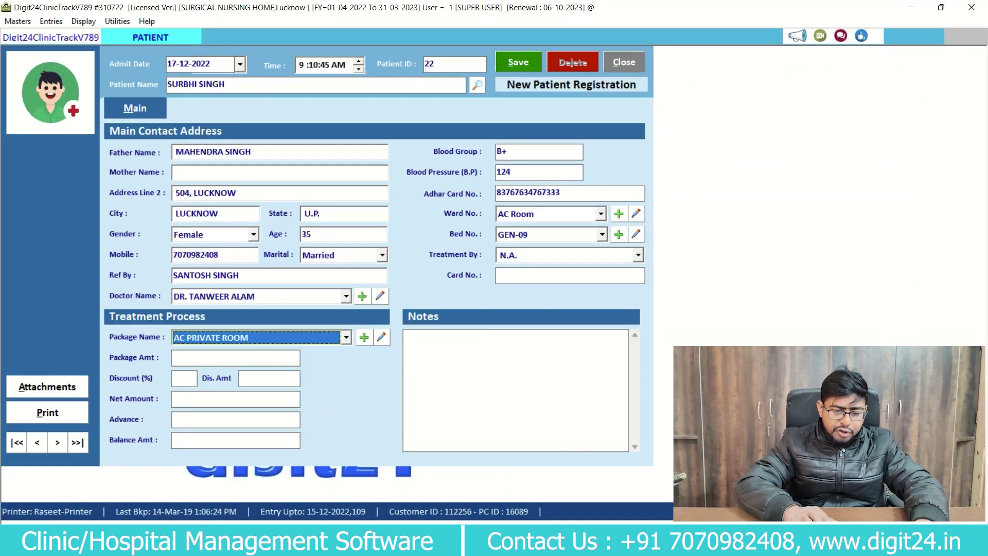
key(alt+Down)
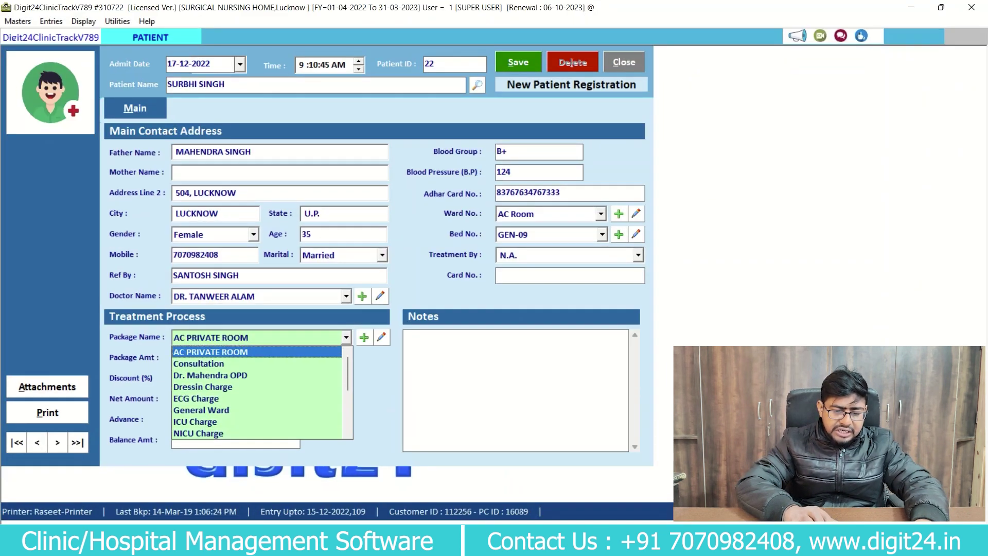
key(t)
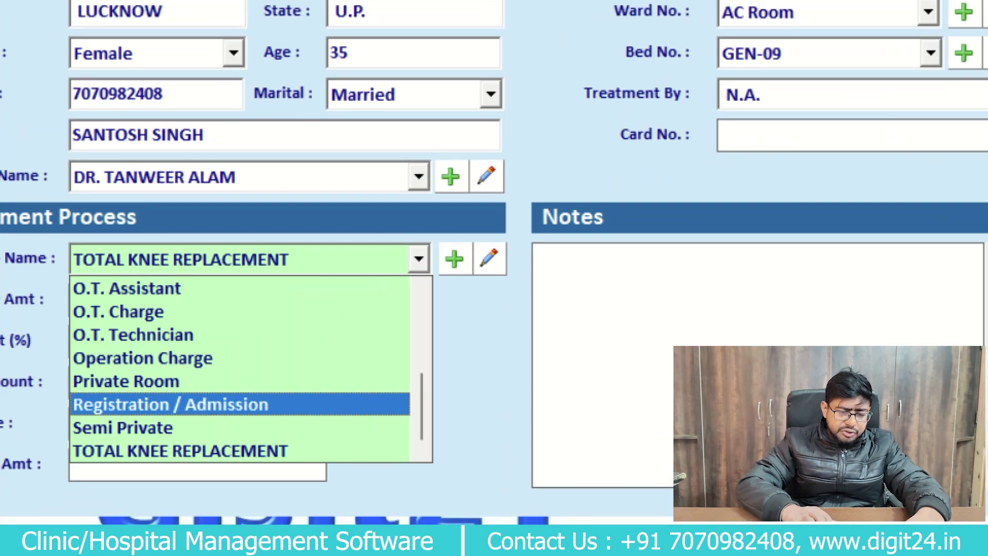
key(Return)
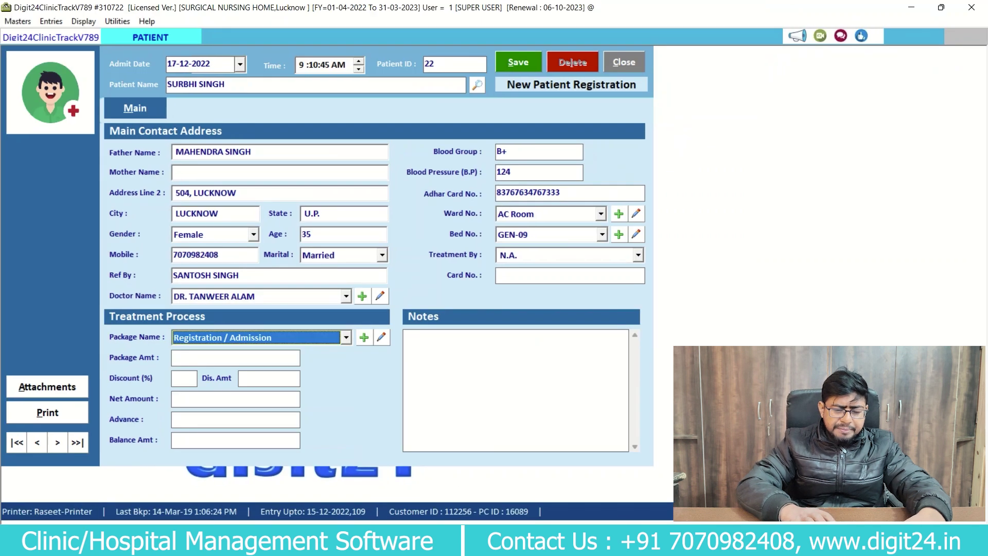
click(346, 337)
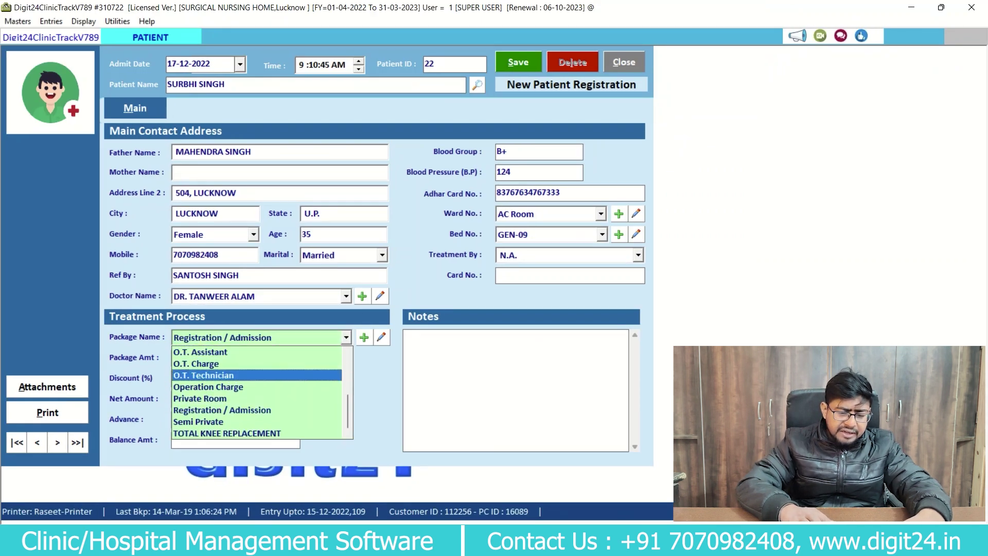
click(258, 433)
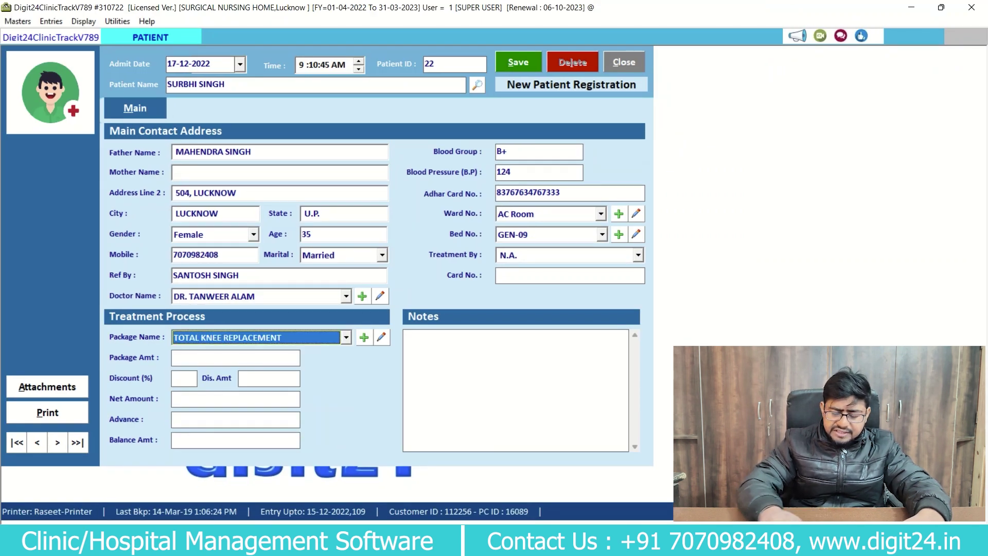
key(Return)
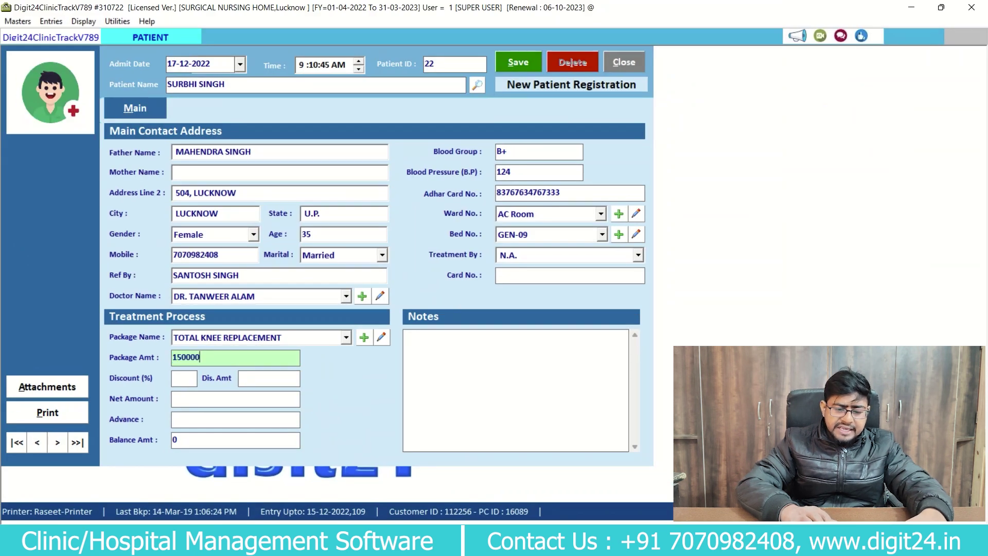
Skip the discount fields and enter a 25000 advance, leaving a 125000 balance.
key(Return)
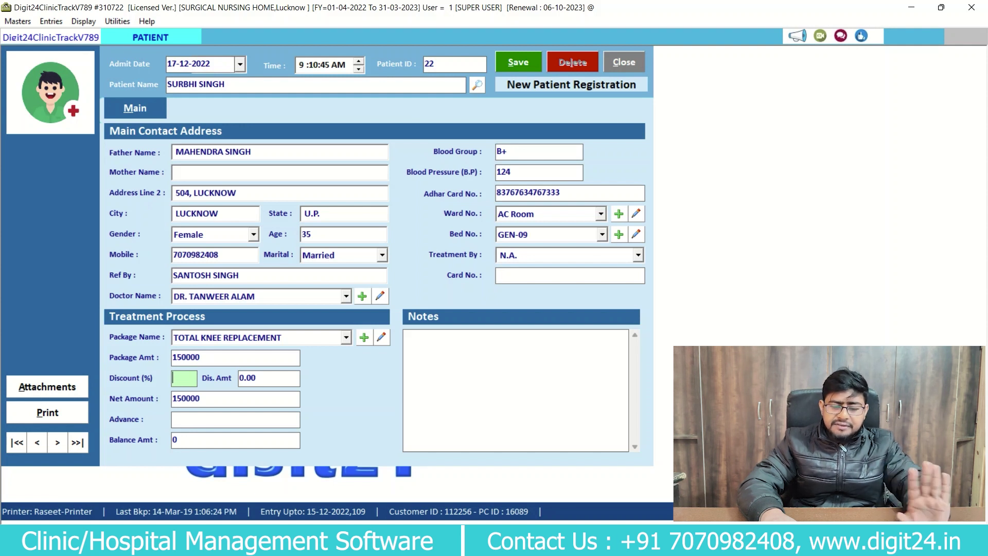
click(247, 378)
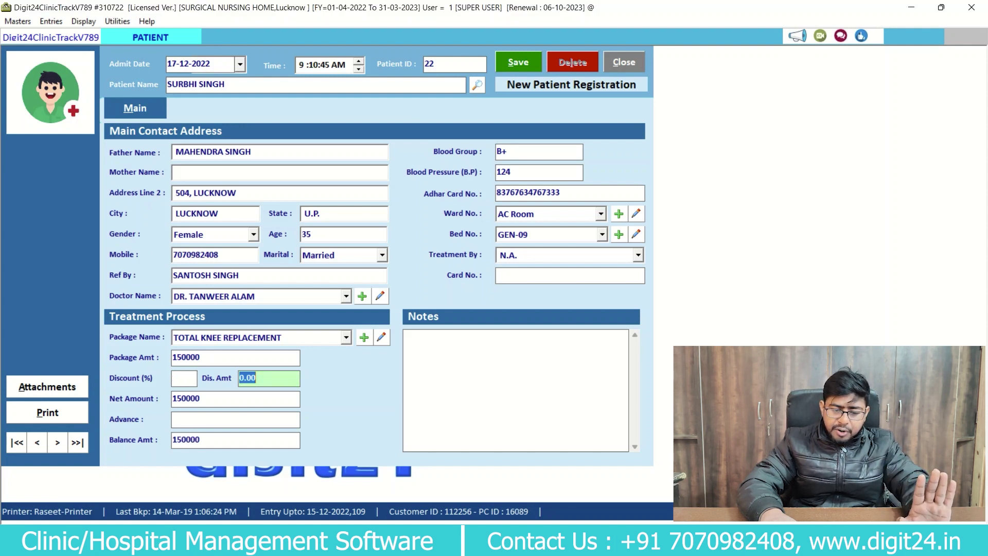
key(Return)
key(Return)
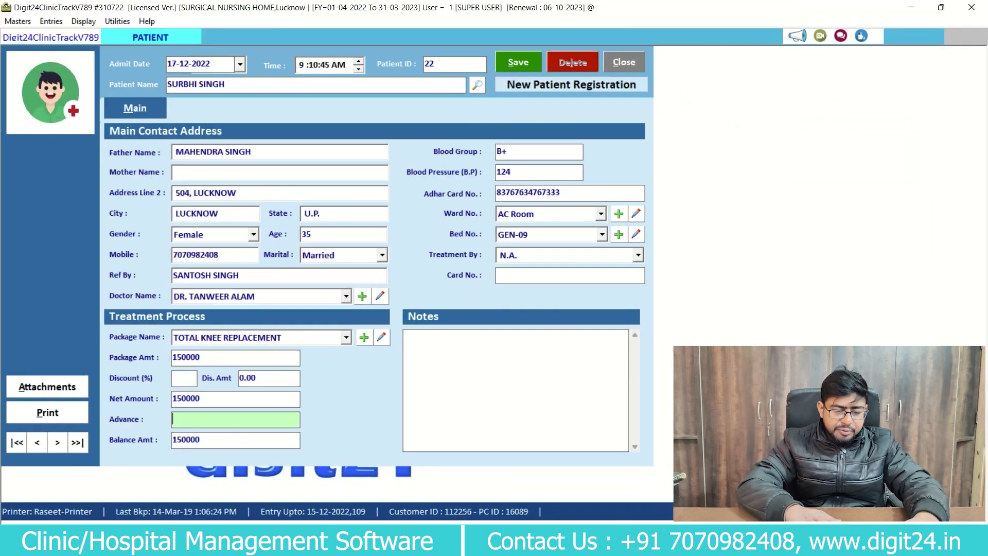
text(25000)
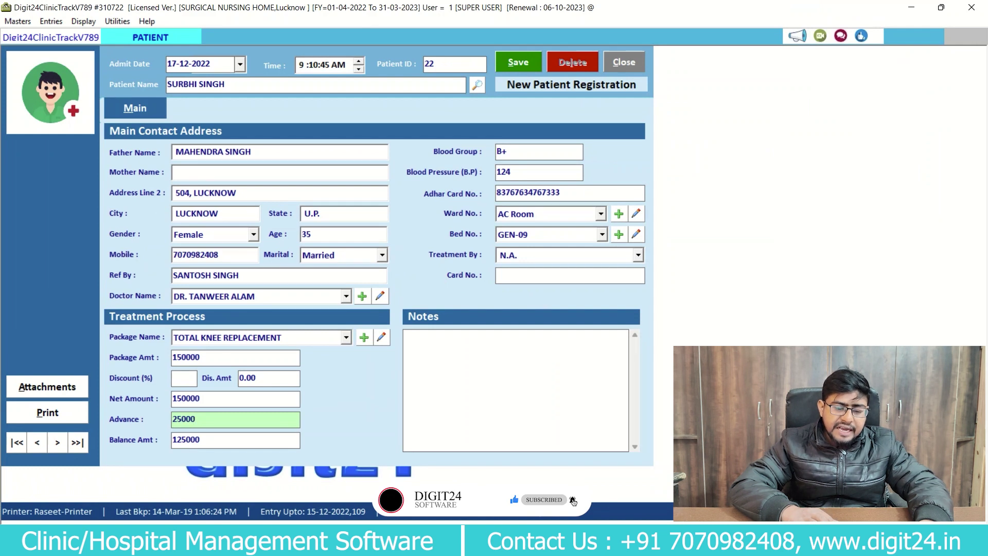
key(Tab)
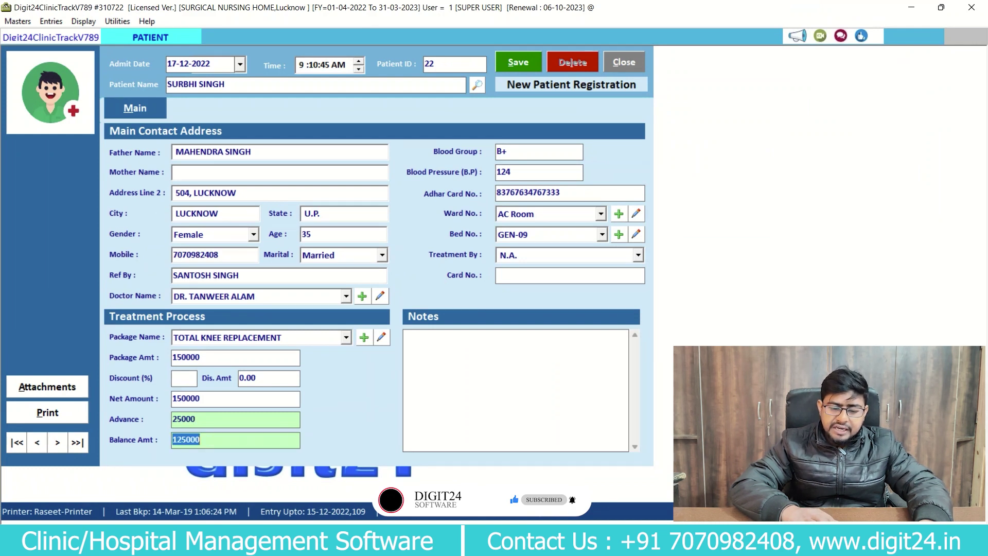
key(shift+Tab)
key(Left)
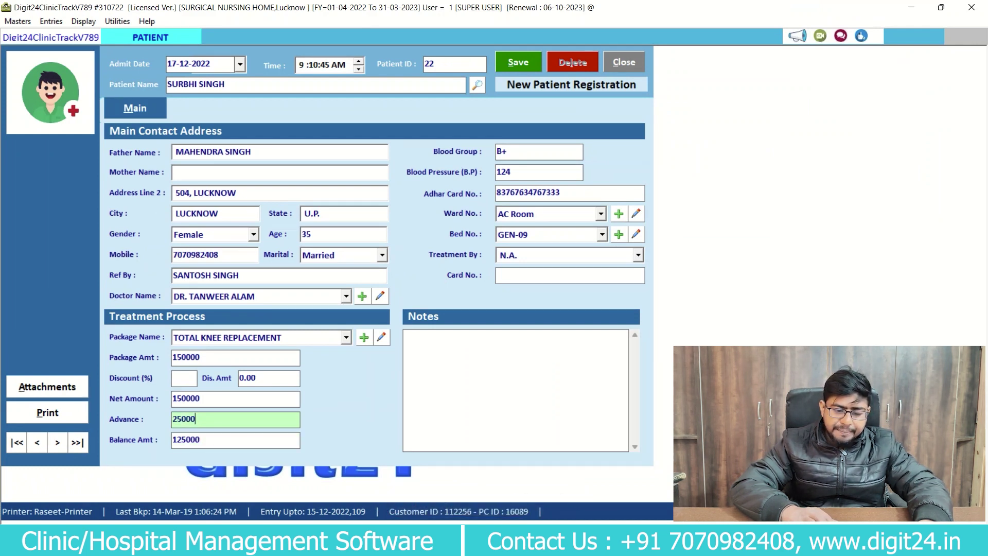
key(shift+End)
text(0)
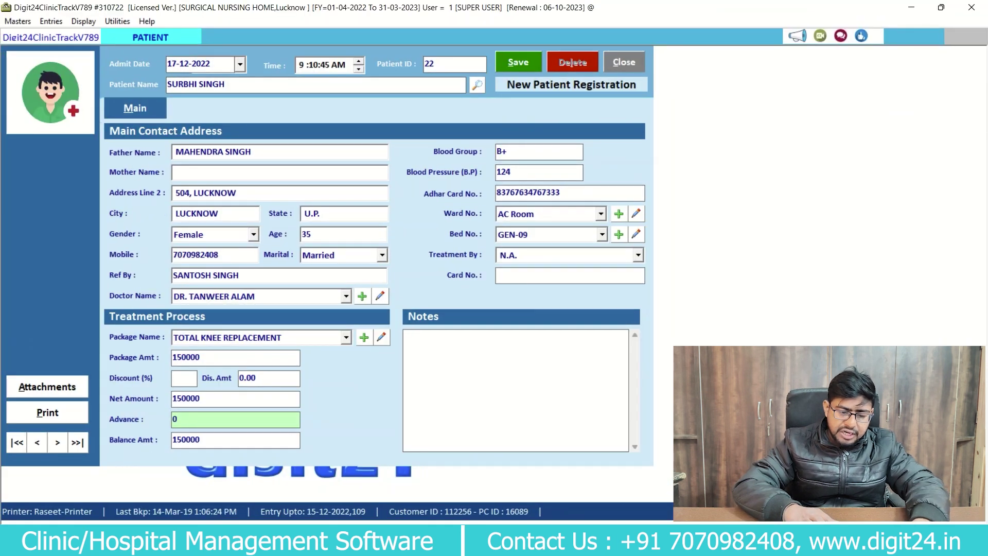
text(25000)
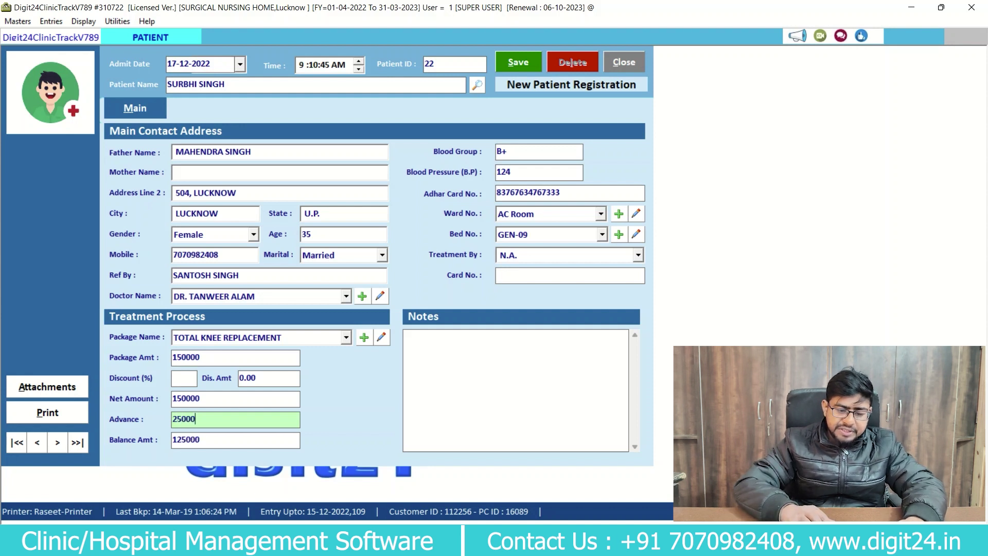
key(Return)
key(Return)
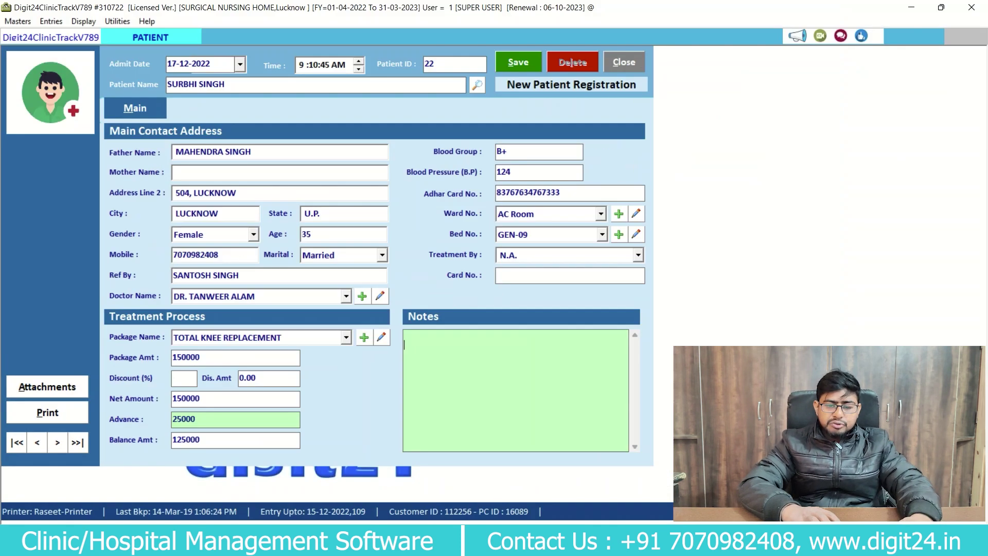
Save the admission, acknowledge the saved message, and decline printing the registration.
key(alt+s)
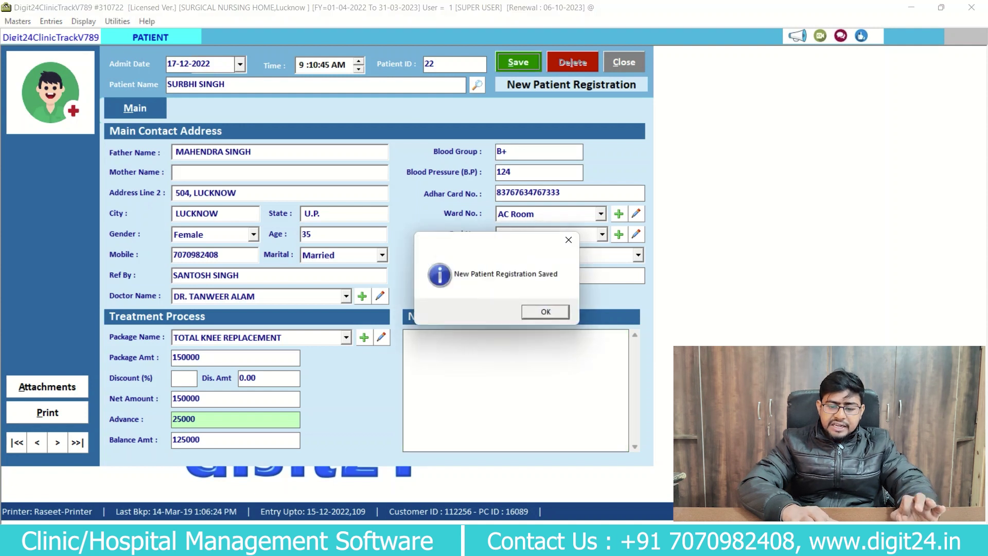
key(Return)
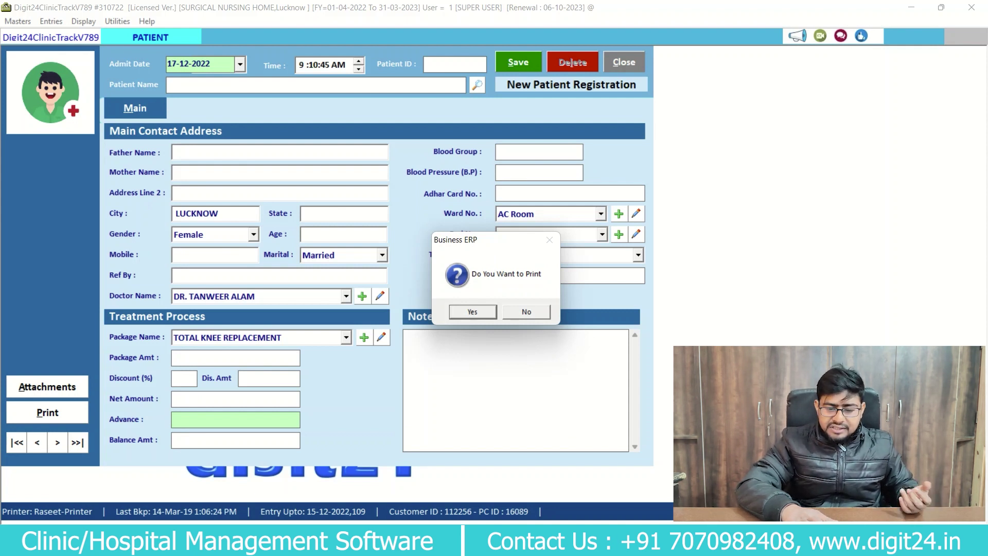
key(Tab)
key(Return)
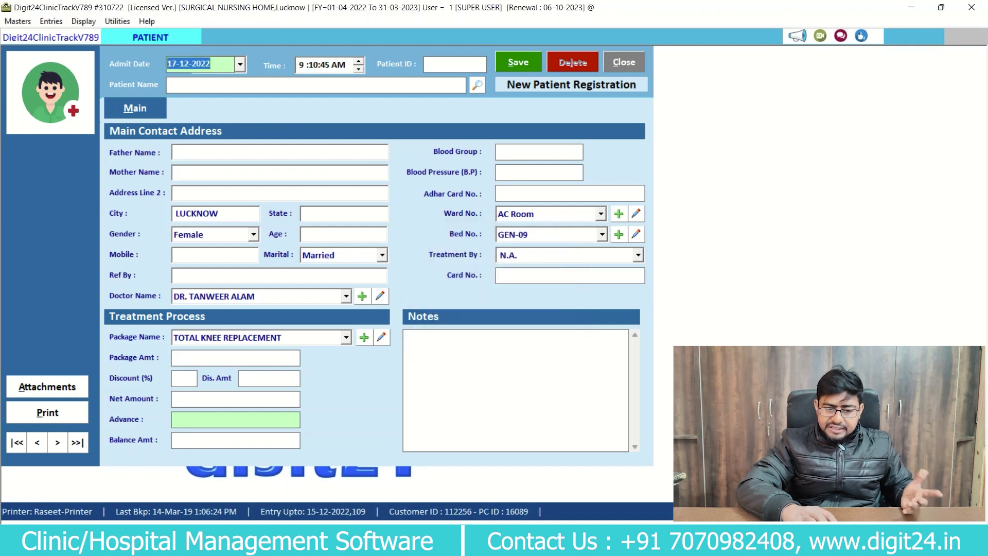
Close the registration form and open the Patient Book via Entries > Patient Admission.
key(Escape)
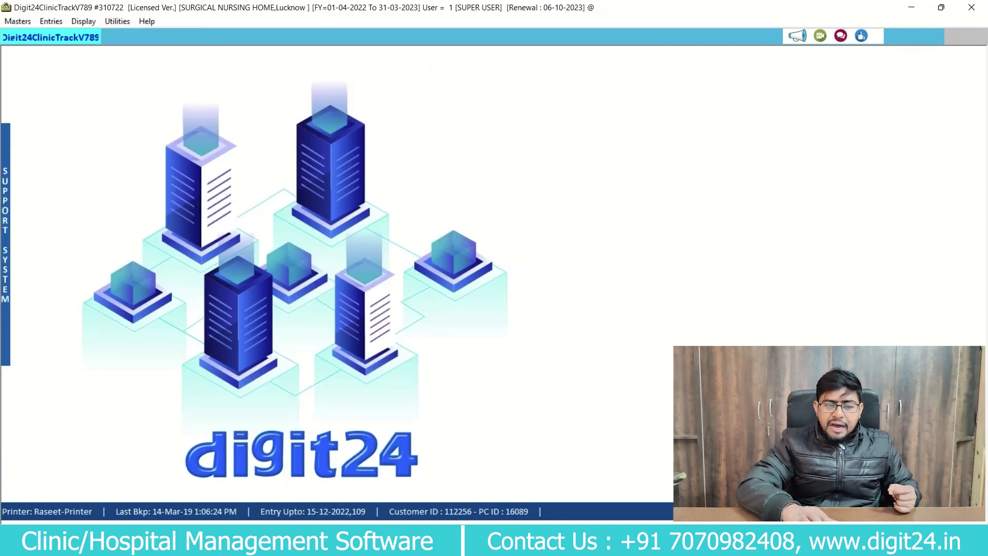
key(alt+e)
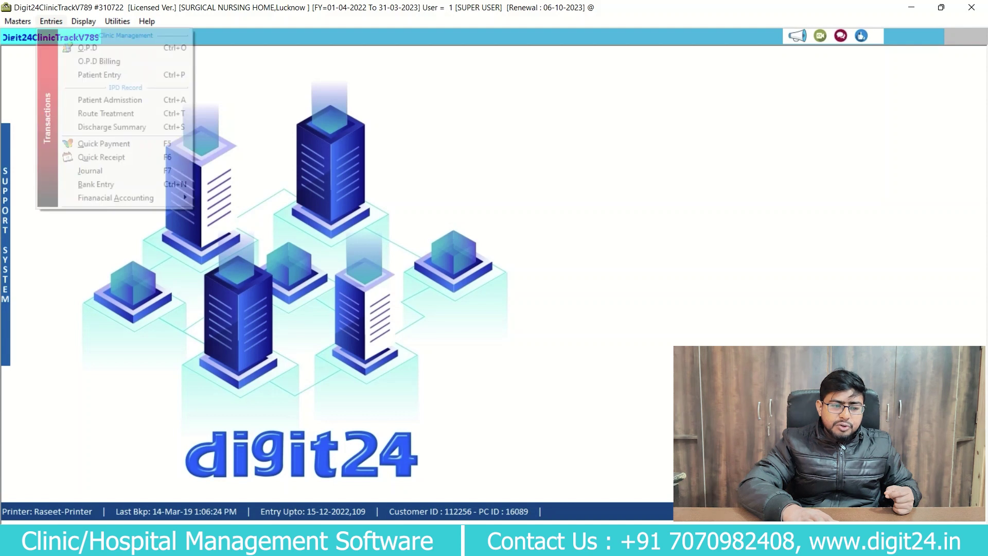
key(Down)
key(Down)
key(Down)
key(Down)
key(Down)
key(Up)
key(Up)
key(Return)
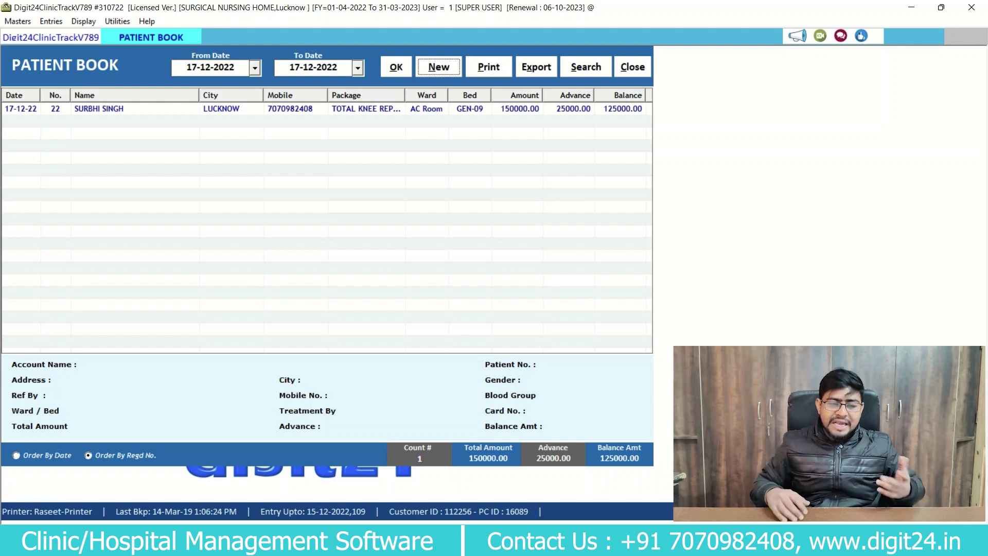
click(51, 21)
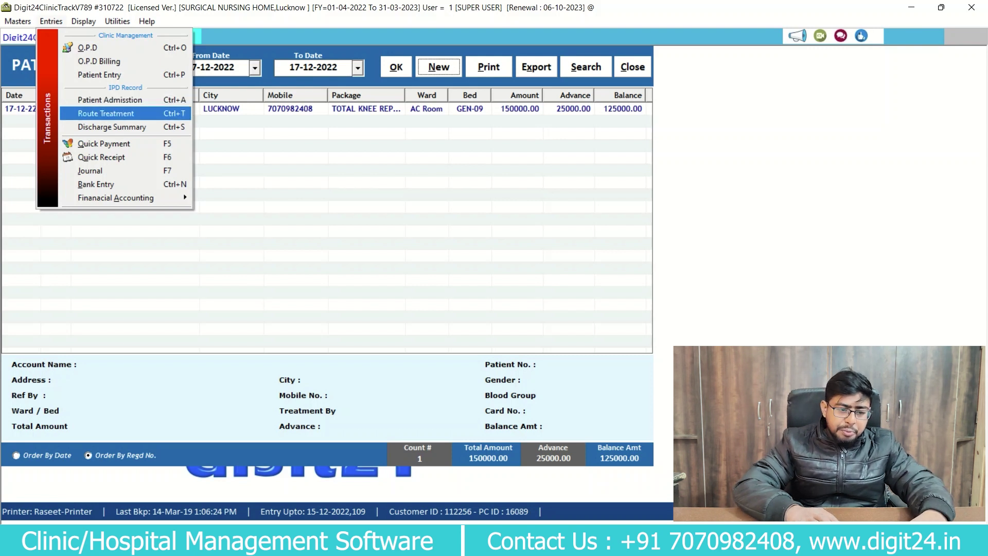
Start new Routine Treatment bill 19 and select patient 22 from the admitted patients list.
key(Return)
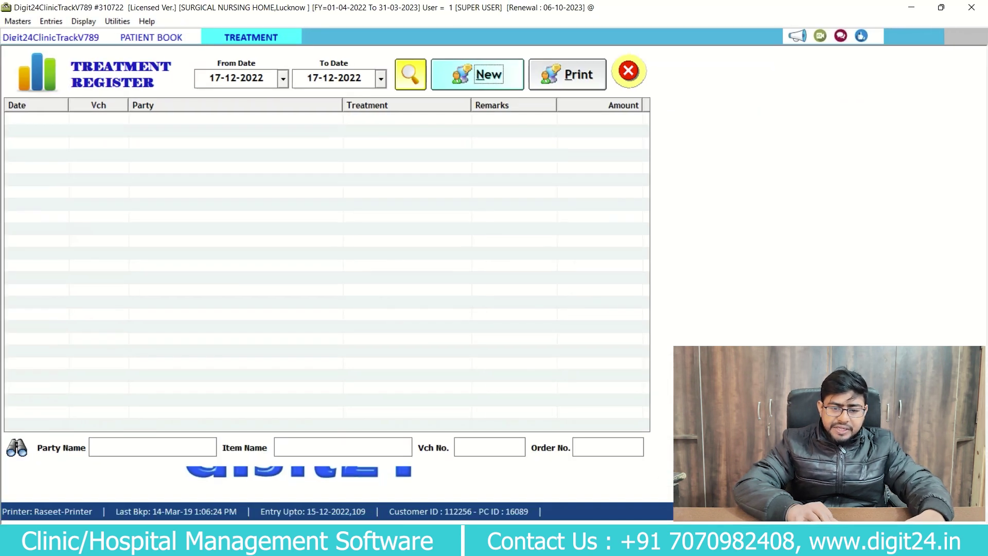
key(Return)
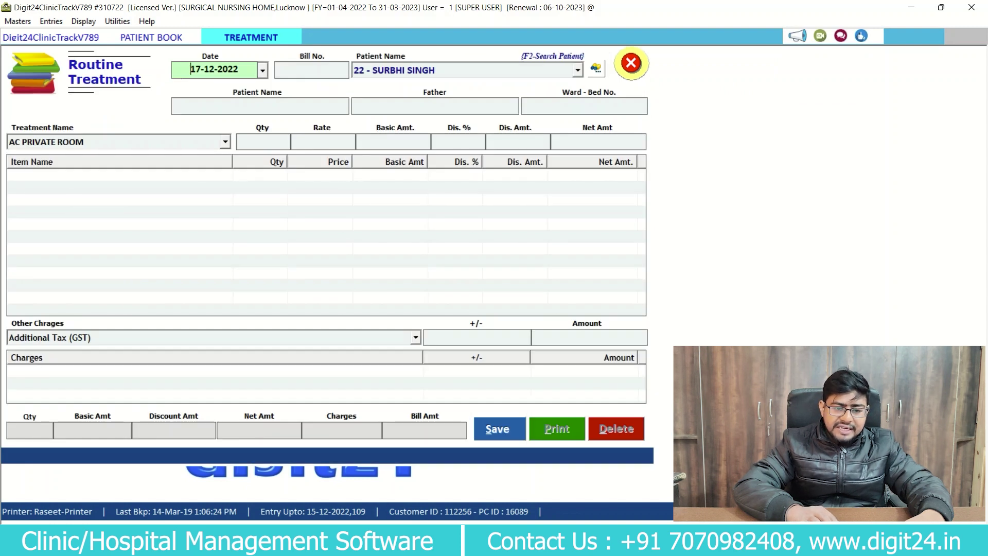
key(Return)
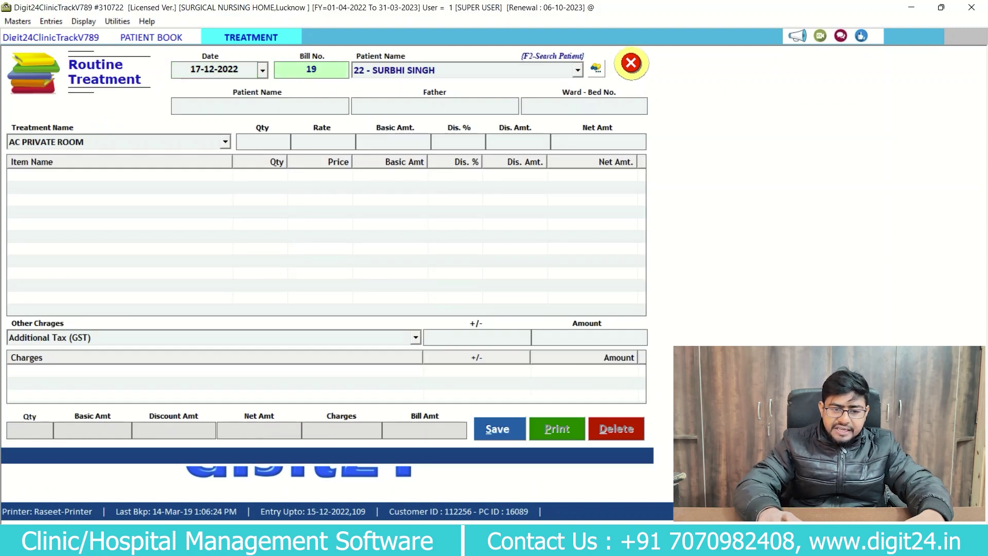
key(Return)
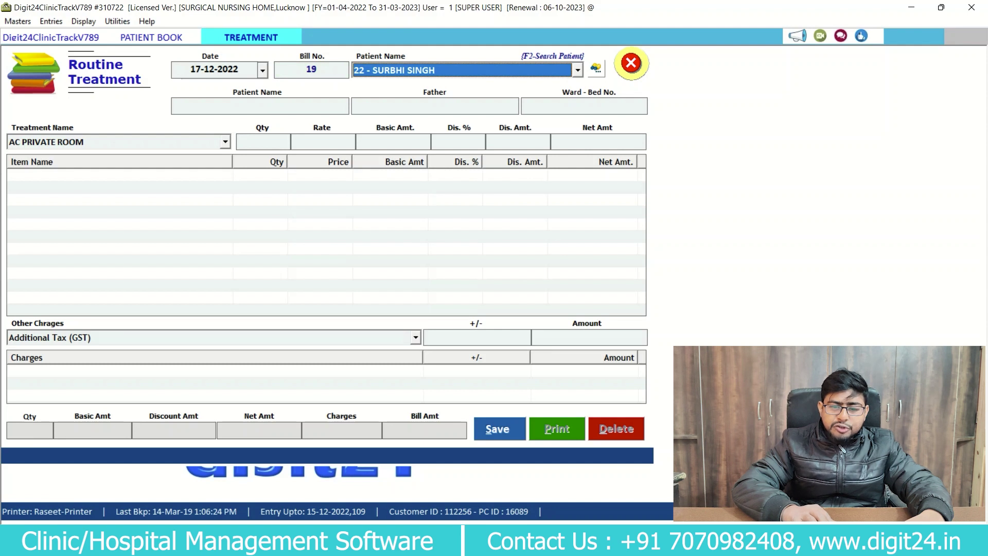
key(F4)
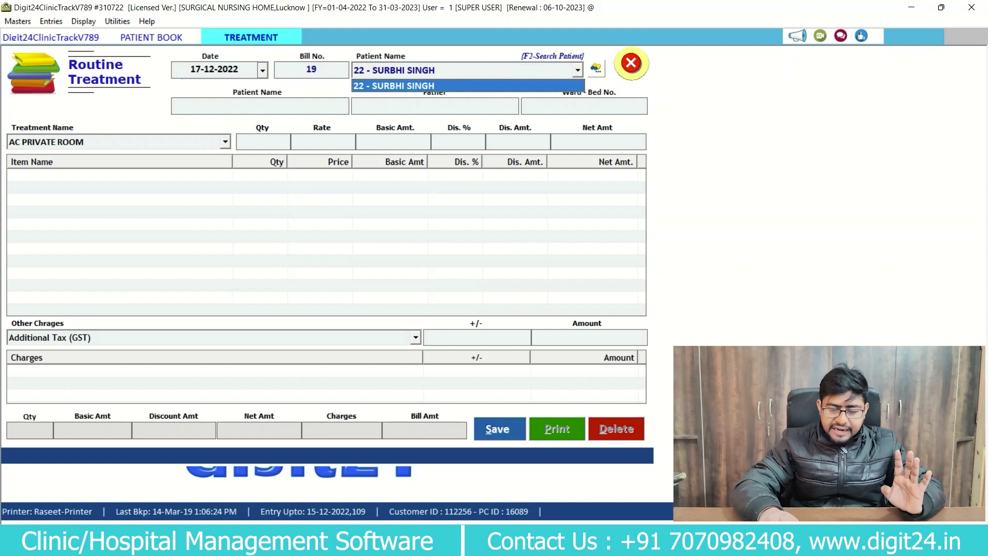
key(Return)
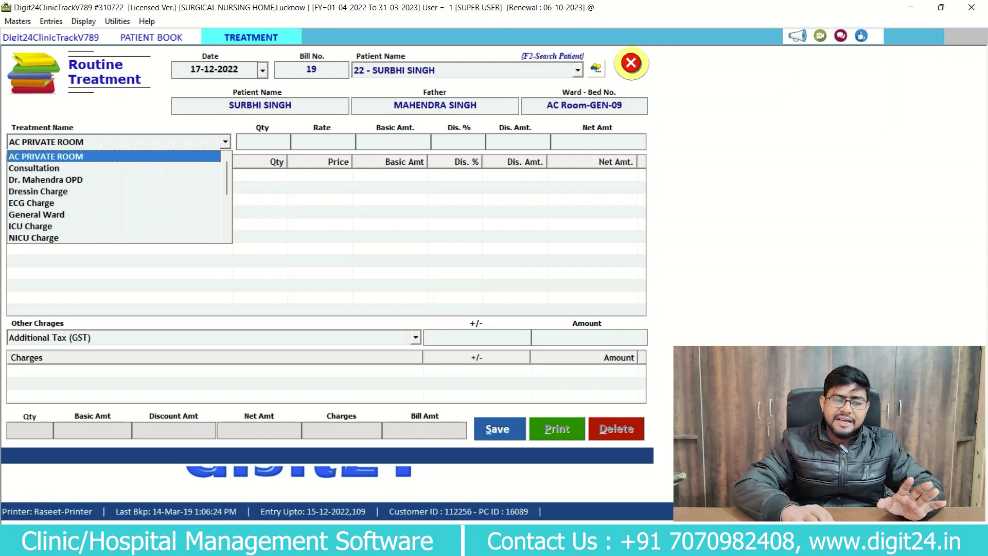
Add AC PRIVATE ROOM with quantity 1 as the first treatment line.
key(Down)
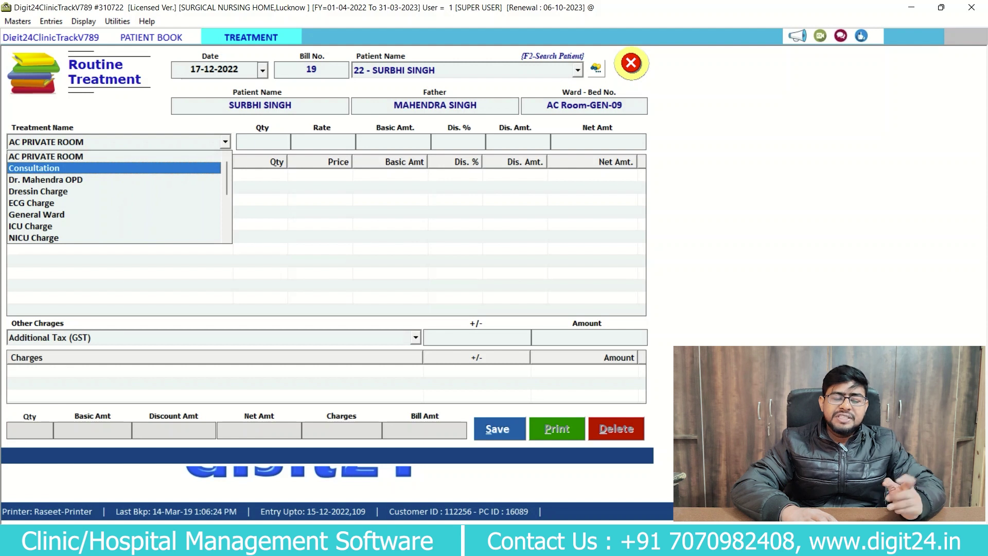
key(Return)
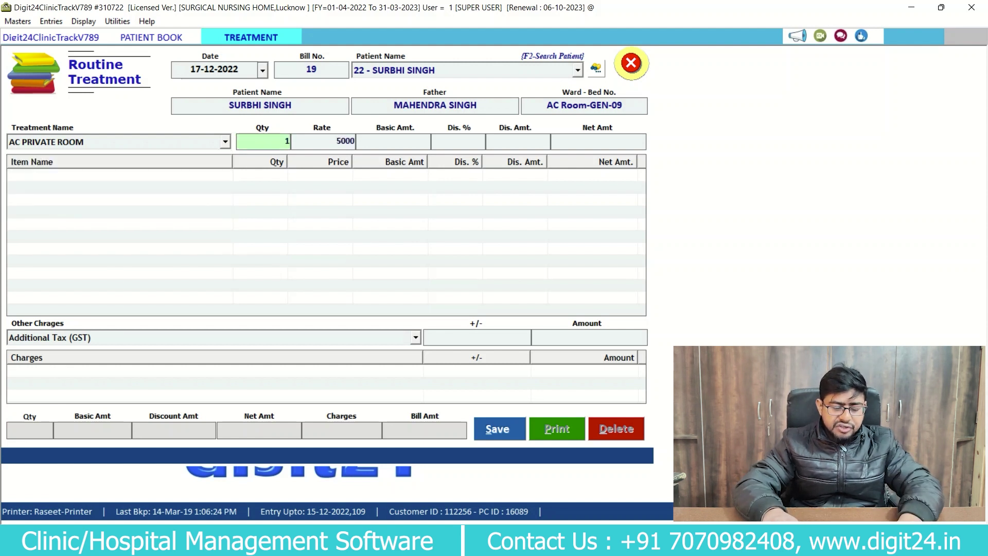
text(1)
key(Return)
key(Return)
key(Return)
key(Return)
key(Return)
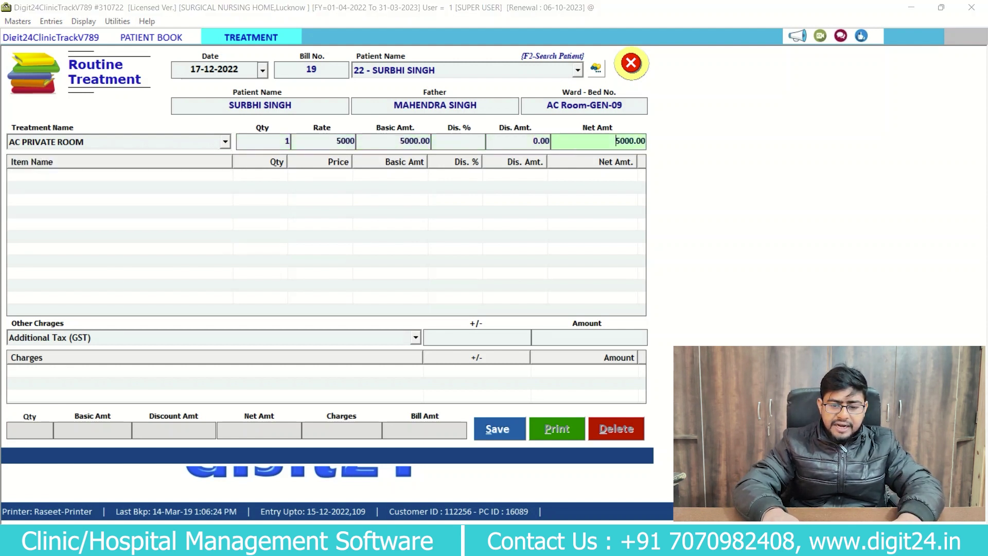
key(Return)
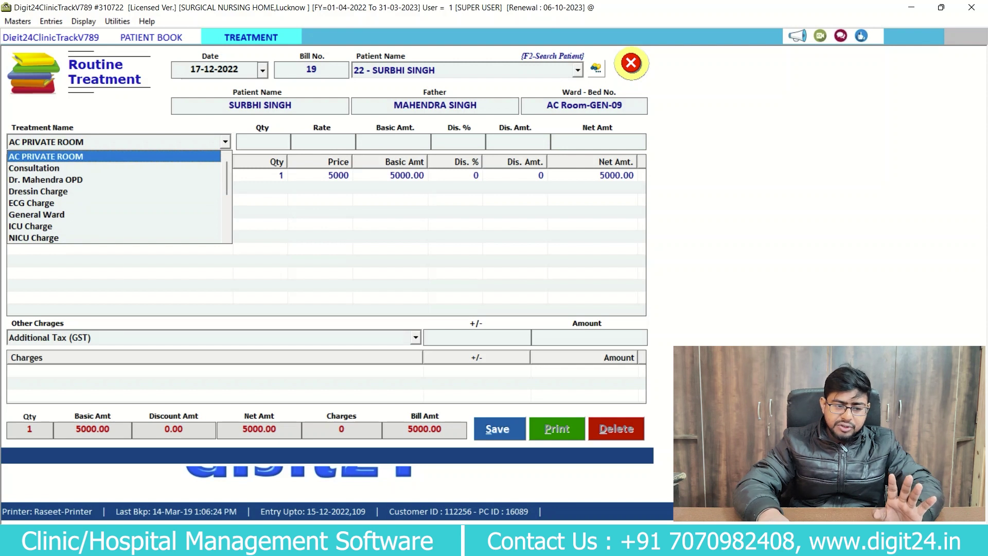
Add Dressin Charge with quantity 2 and ECG Charge with quantity 3.
key(Down)
key(Down)
key(Down)
key(Return)
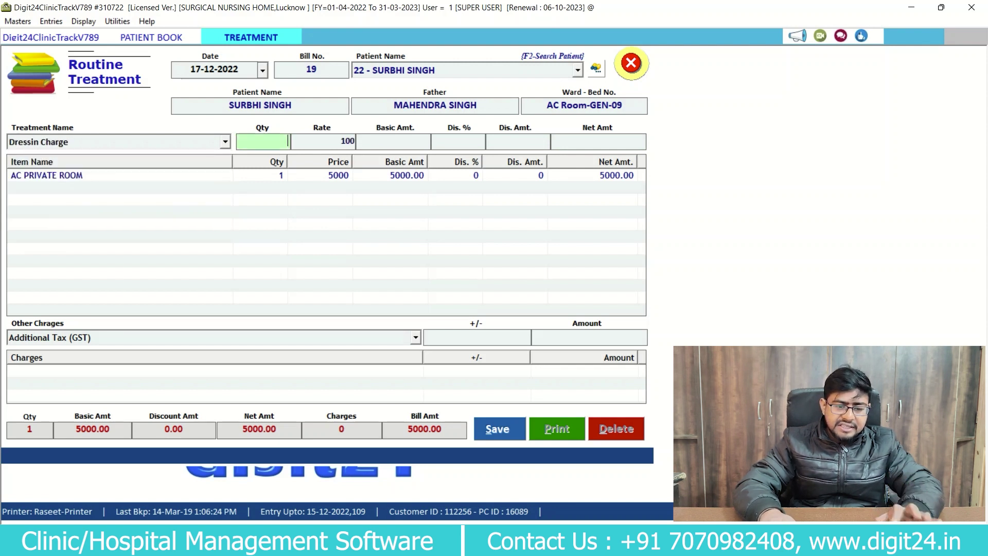
text(2)
key(Return)
key(Return)
key(Return)
key(Return)
key(Return)
key(Return)
key(Down)
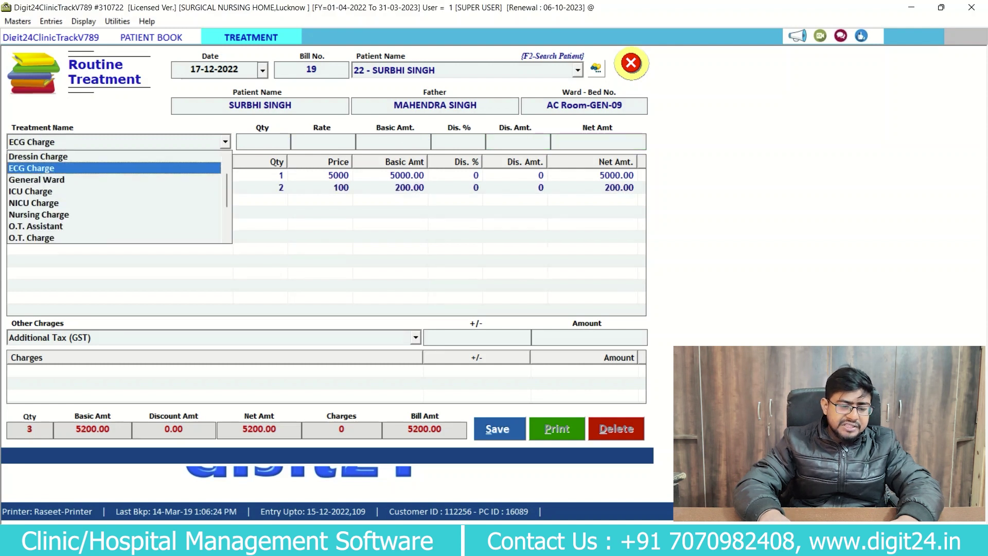
key(Return)
text(3)
key(Return)
key(Return)
key(Return)
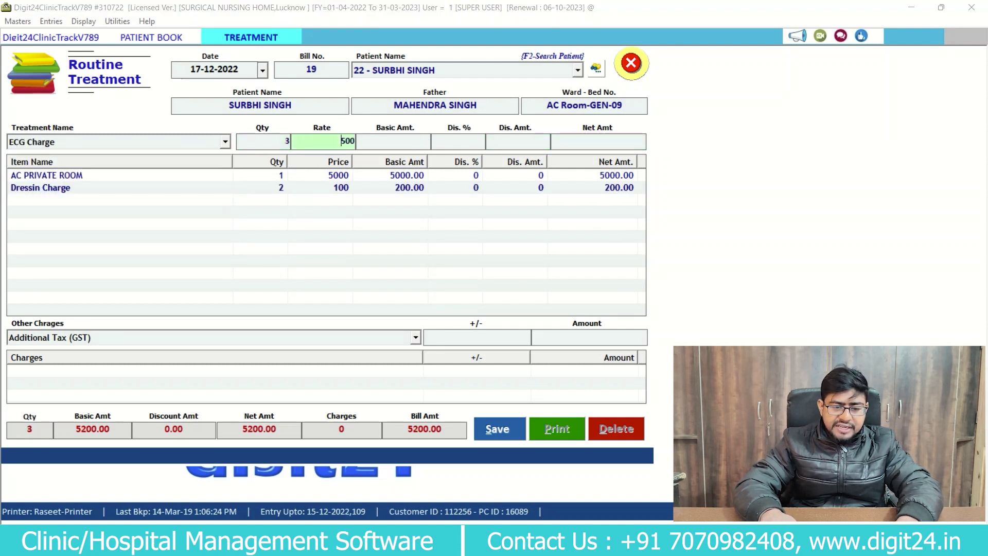
key(Return)
key(Return)
key(Return)
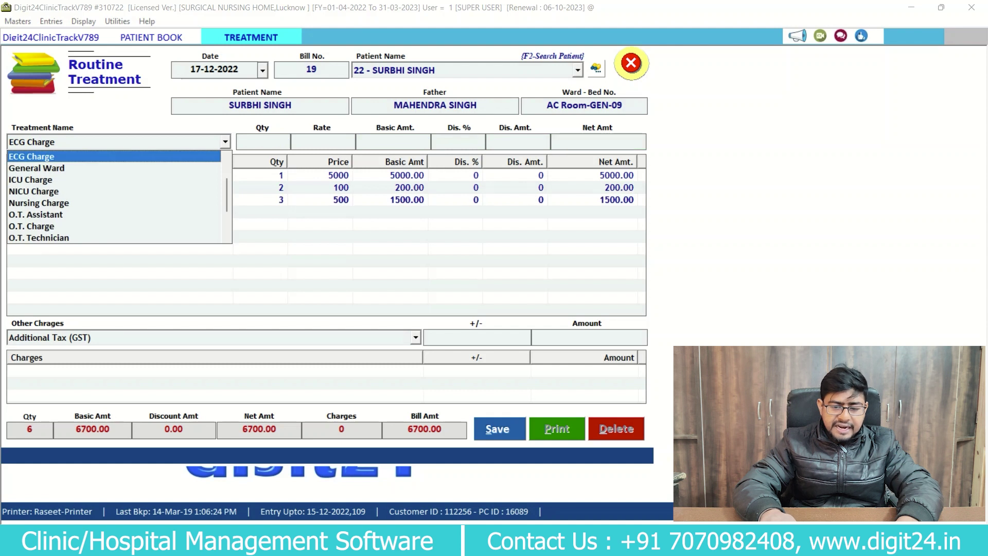
Add O.T. Assistant ×2 and Semi Private ×3, bringing the bill to 18200.00.
key(Down)
key(Down)
key(Down)
key(Down)
key(Down)
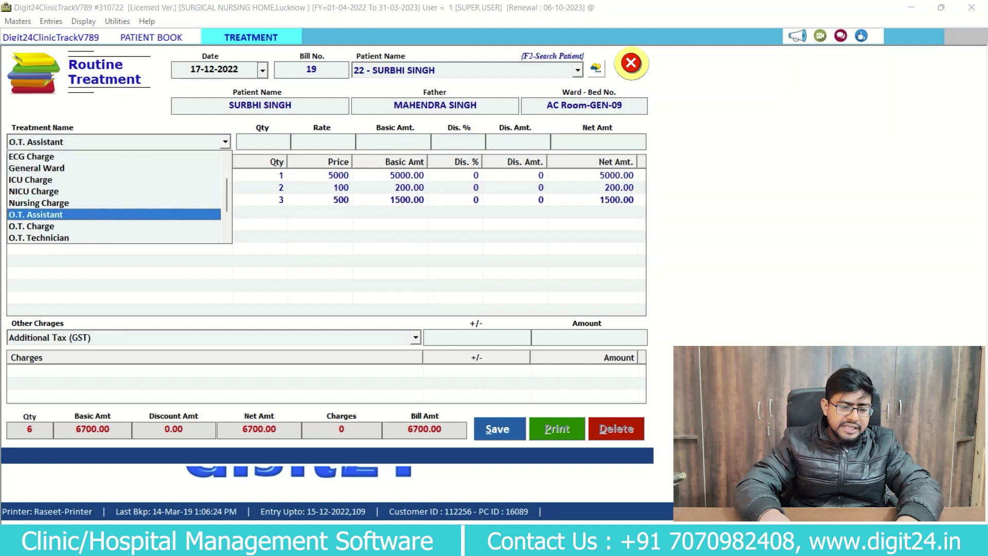
key(Return)
text(2)
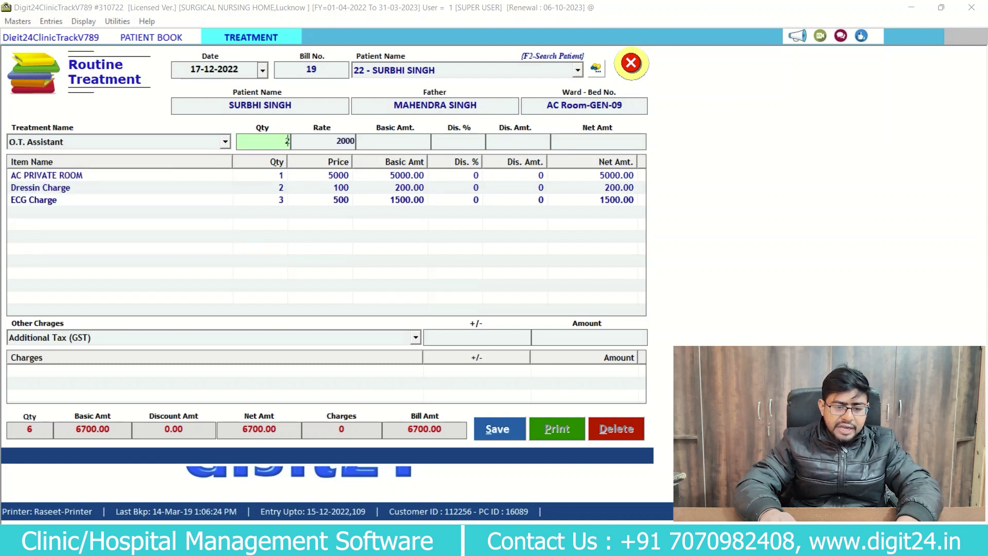
key(Return)
key(Return)
key(Return)
key(Return)
key(Return)
key(Return)
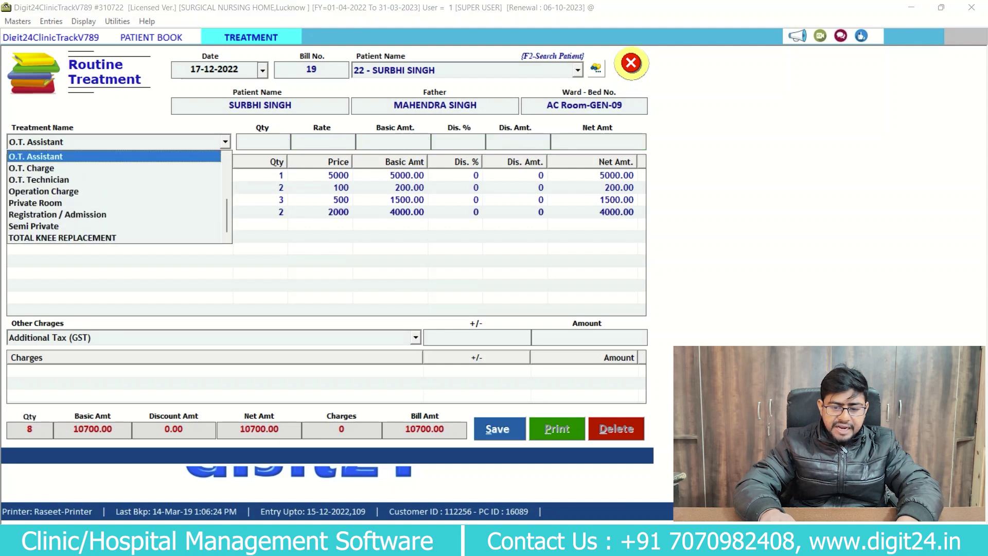
key(Down)
key(Down)
key(Down)
key(Down)
key(Down)
key(Down)
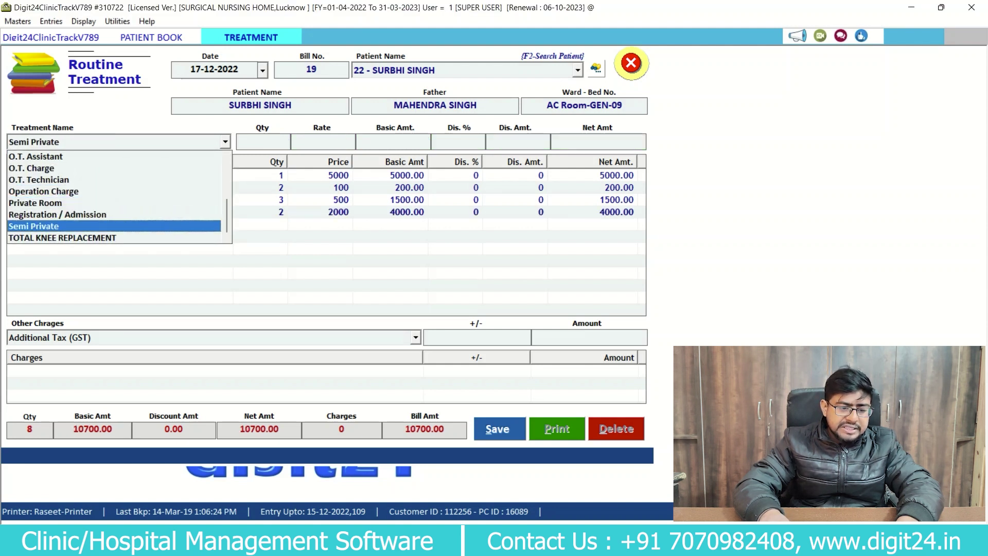
key(Return)
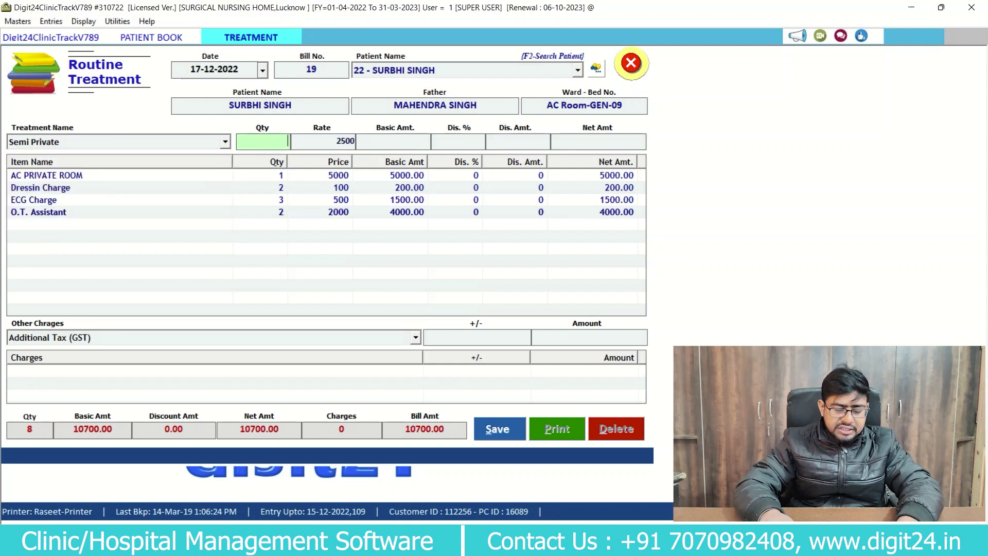
text(3)
key(Return)
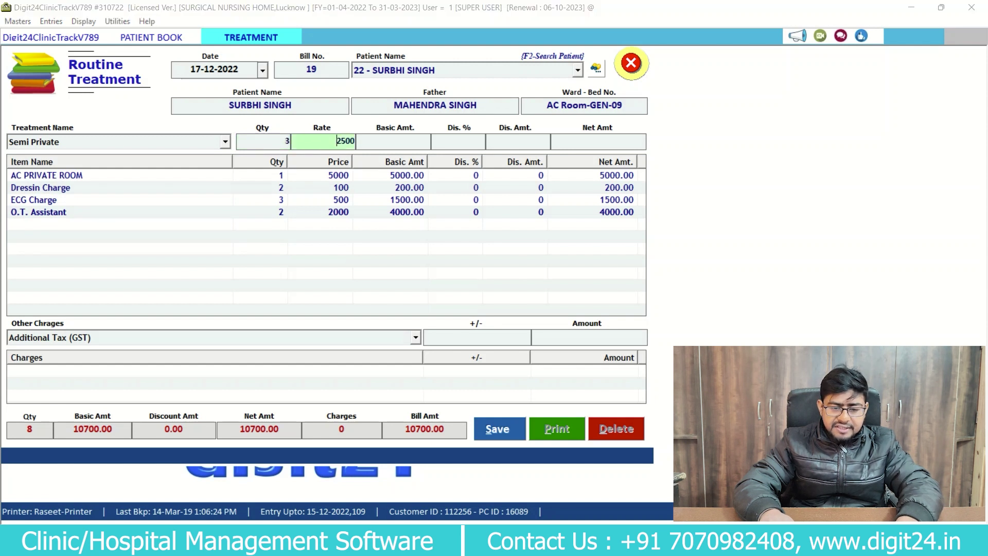
key(Return)
key(Return)
key(Return)
key(Return)
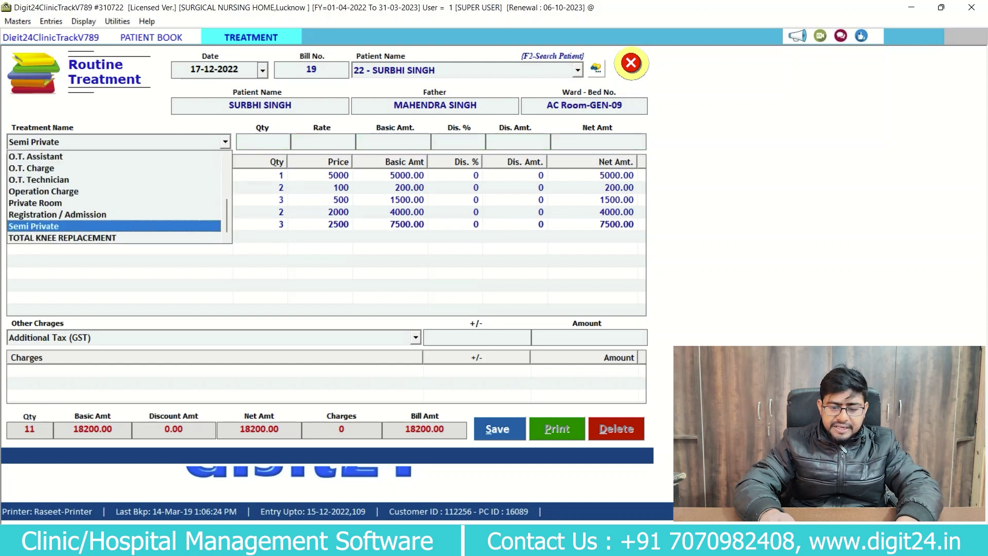
key(Up)
key(Up)
key(Up)
key(Up)
key(Up)
key(Down)
key(Down)
key(Down)
key(Down)
key(Down)
key(Down)
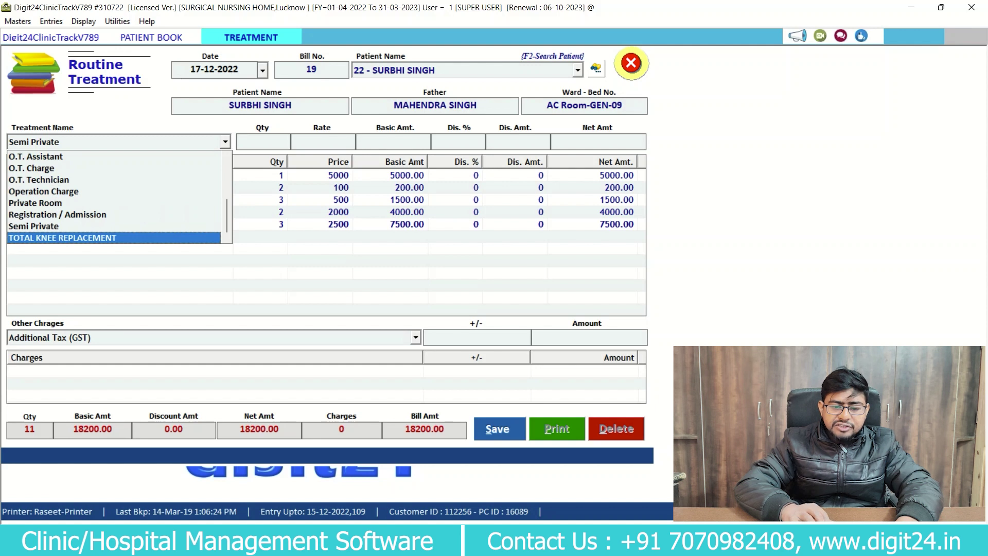
key(Escape)
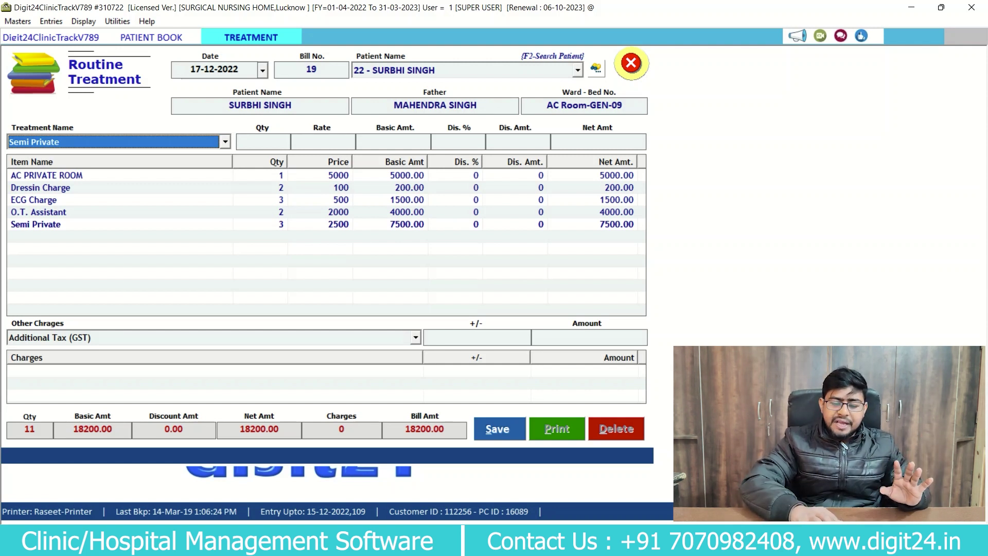
Save bill 19, accept printing, and review the invoice preview totalling 18200 before closing it.
key(alt+s)
key(Return)
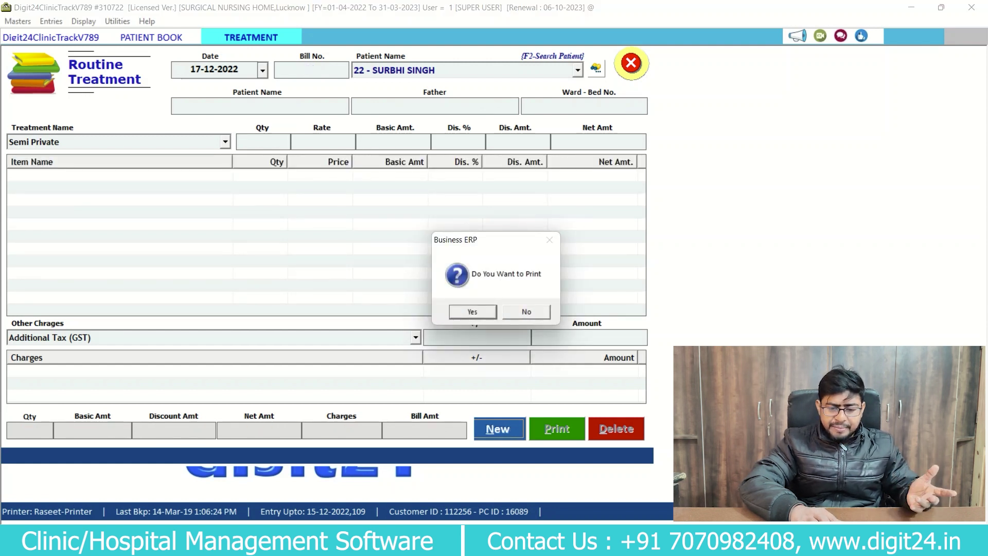
key(Return)
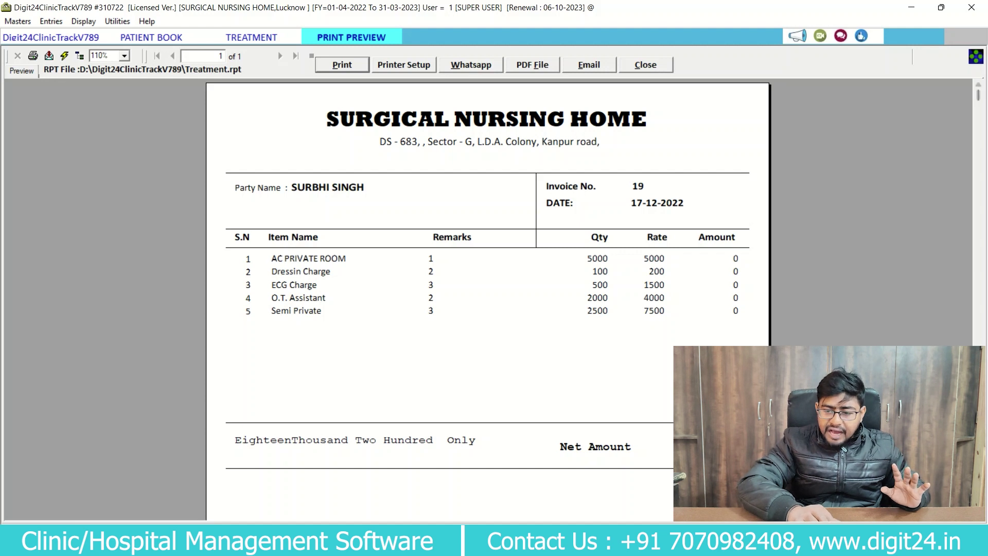
scroll(487, 298, down, 1)
scroll(488, 299, down, 5)
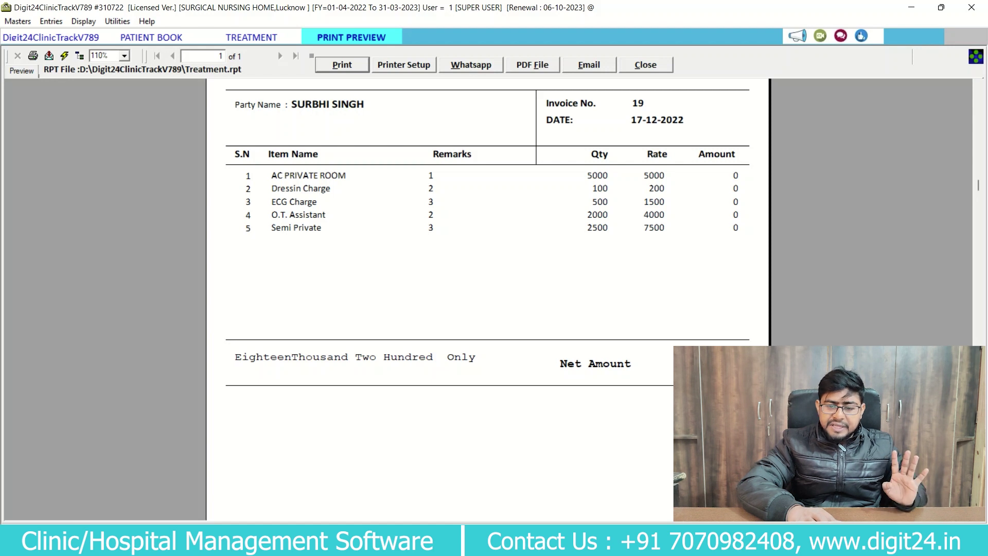
key(alt+c)
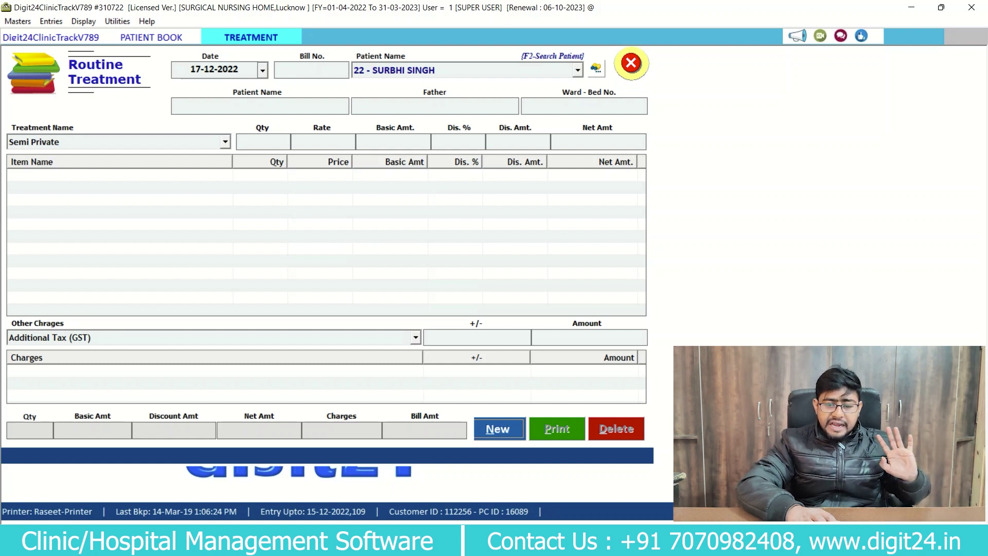
Close the treatment form and reopen the Routine Treatment register to check the five charges.
key(Escape)
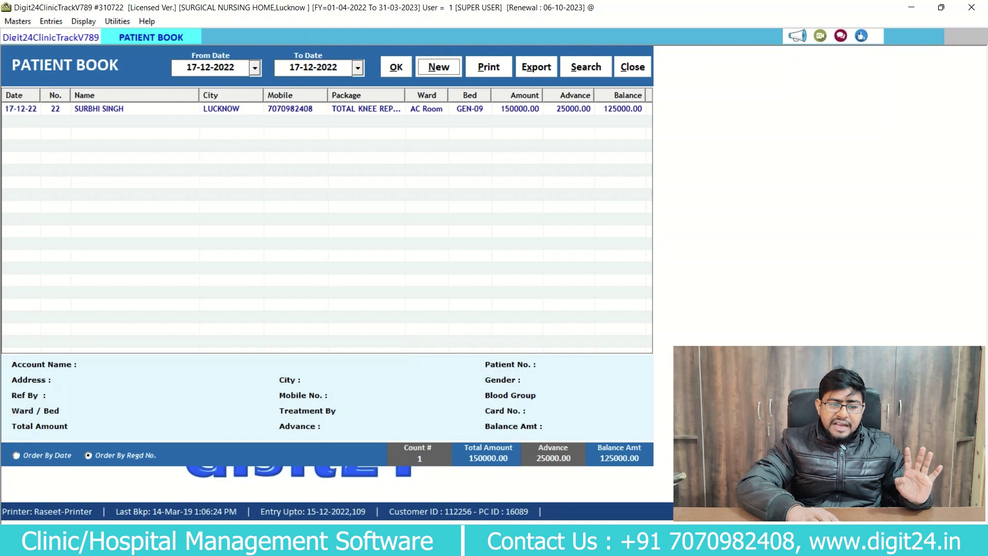
click(51, 21)
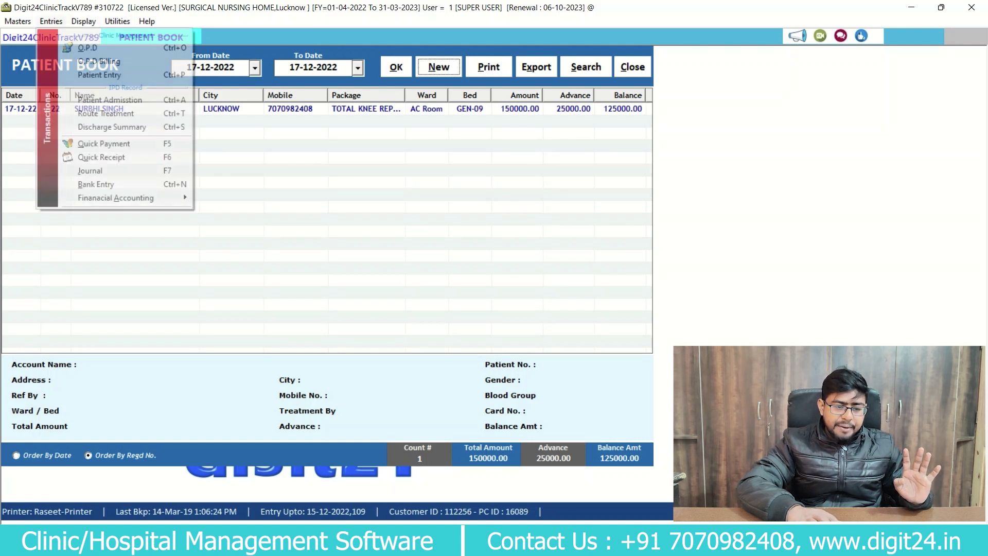
key(Down)
key(Down)
key(Down)
key(Down)
key(Down)
key(Return)
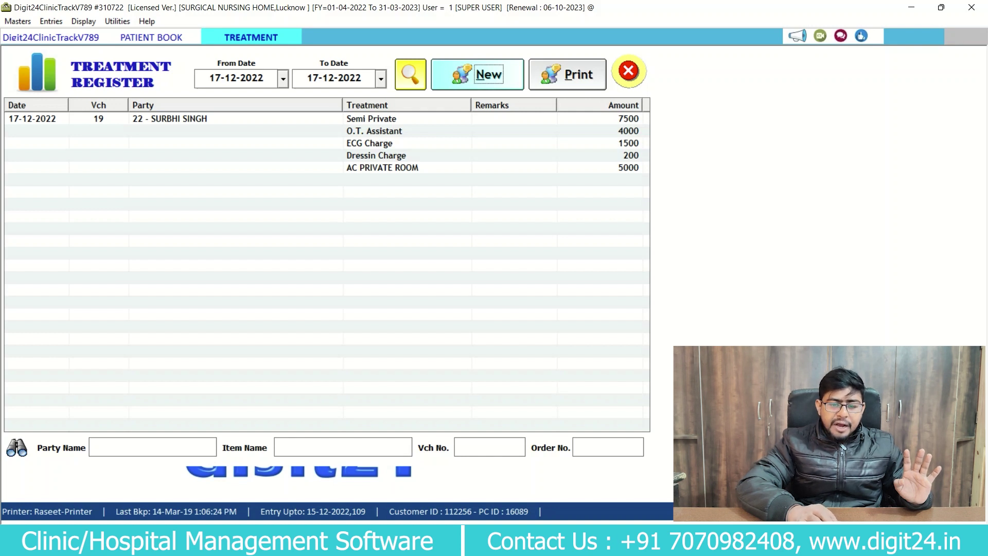
Open and close a new treatment entry, then close the Patient Book.
key(Return)
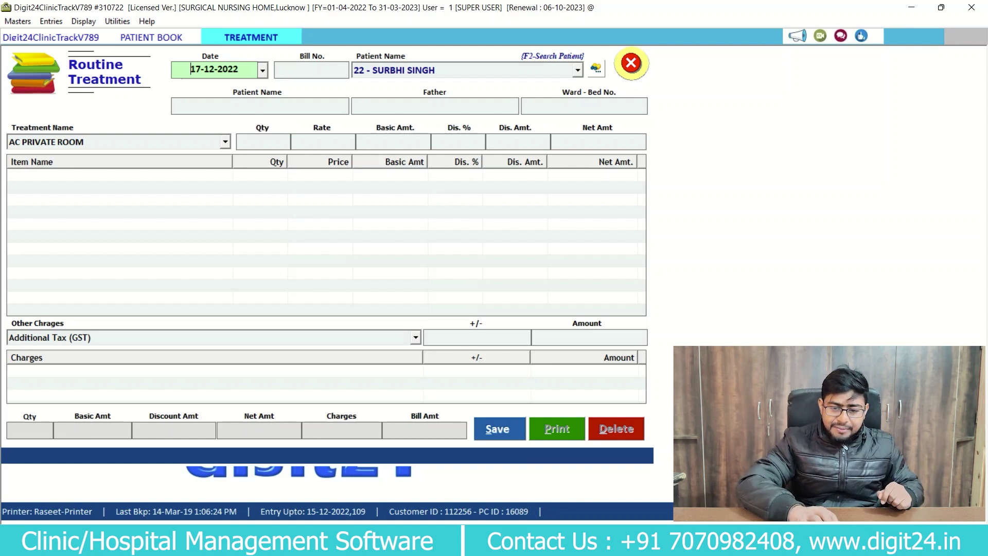
key(Escape)
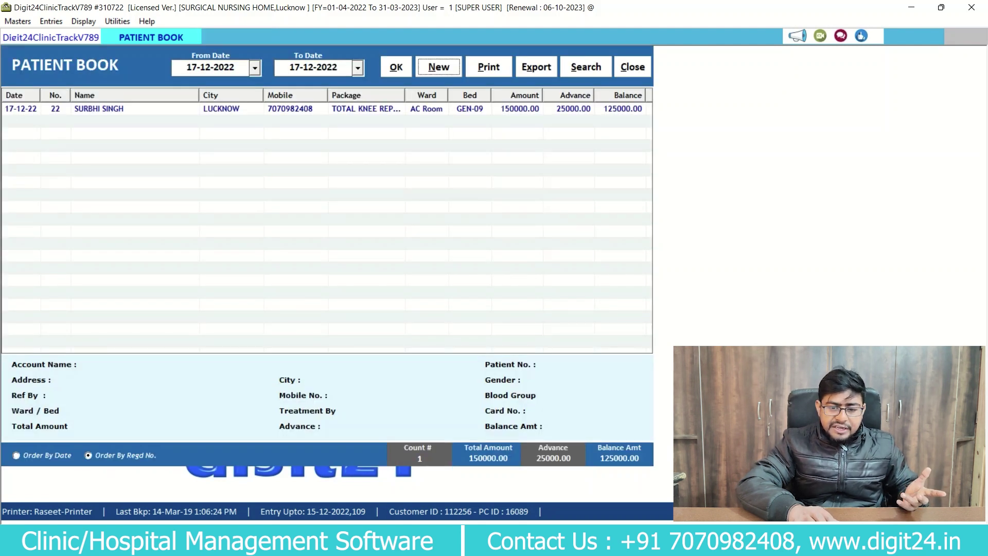
key(Escape)
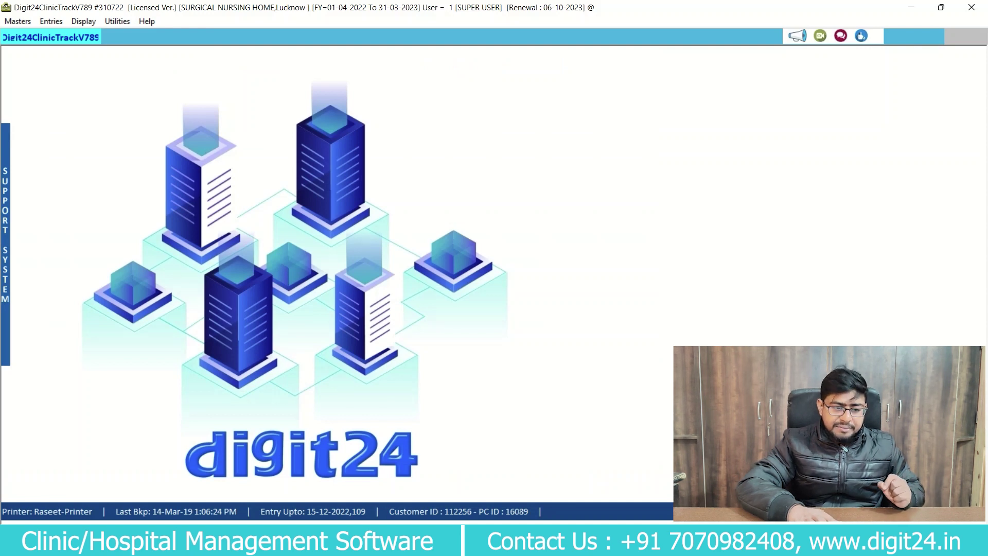
Open the Discharge Book from Entries > Discharge Summary and start a new discharge entry.
click(51, 21)
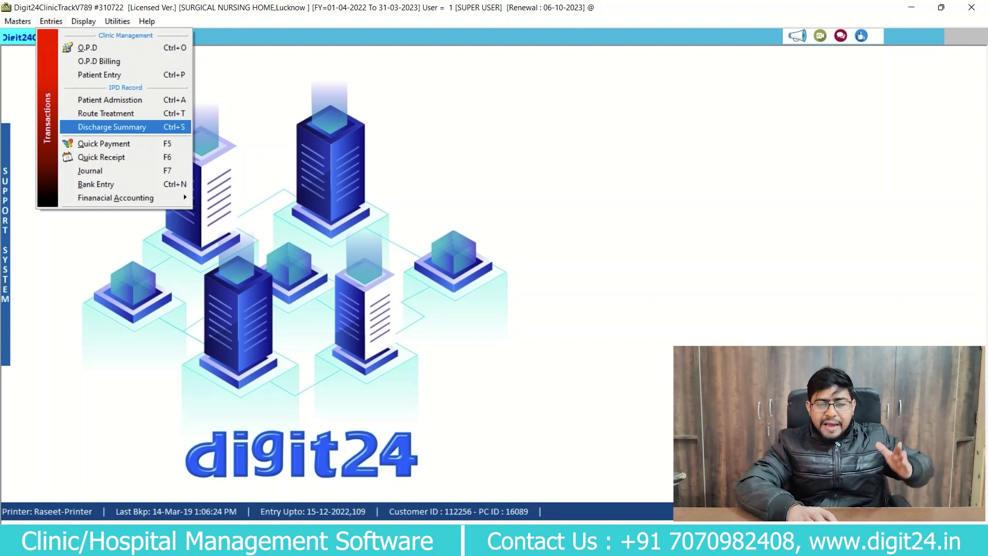
key(Return)
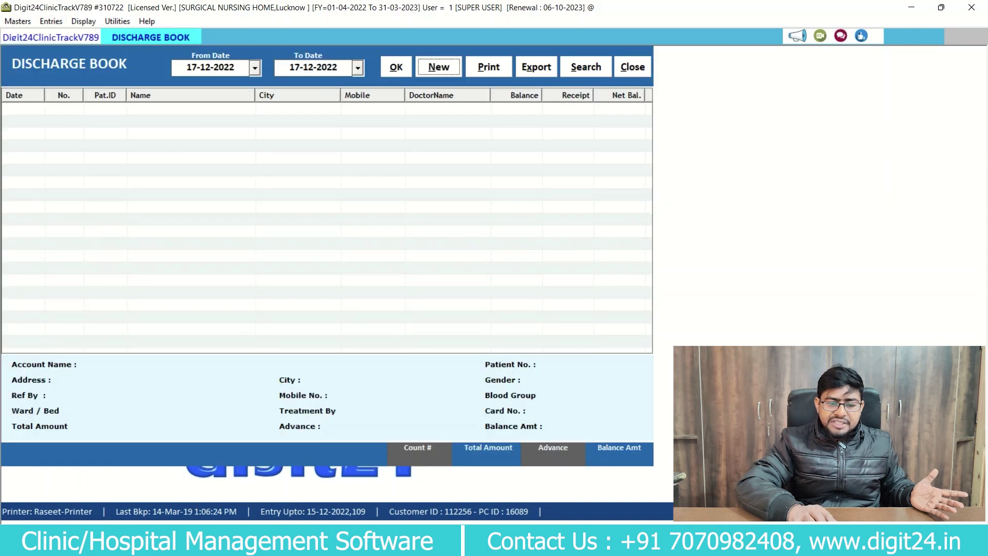
key(Return)
key(Return)
key(Return)
key(Return)
Review patient 22's treatment charge lines, from TOTAL KNEE REPLACEMENT down to Semi Private.
key(Return)
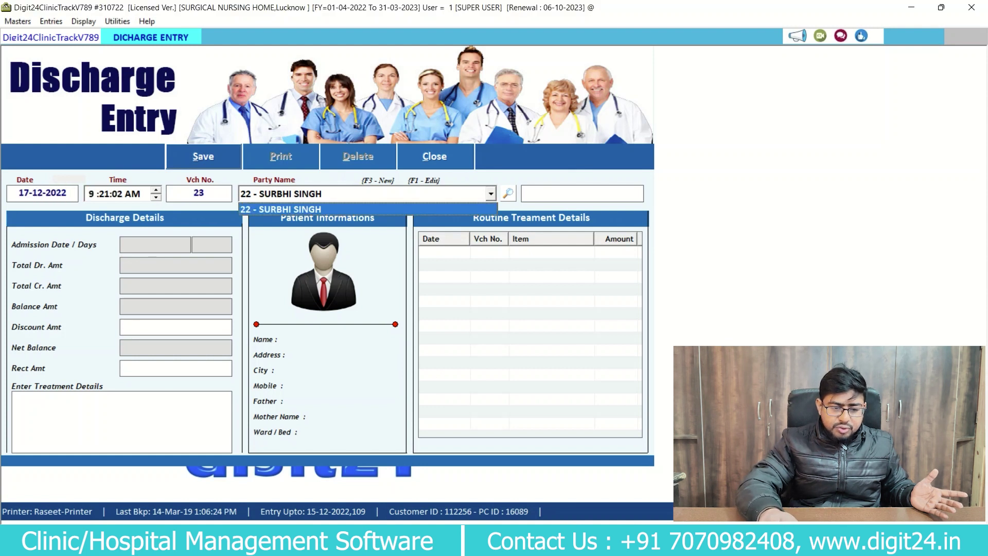
key(Return)
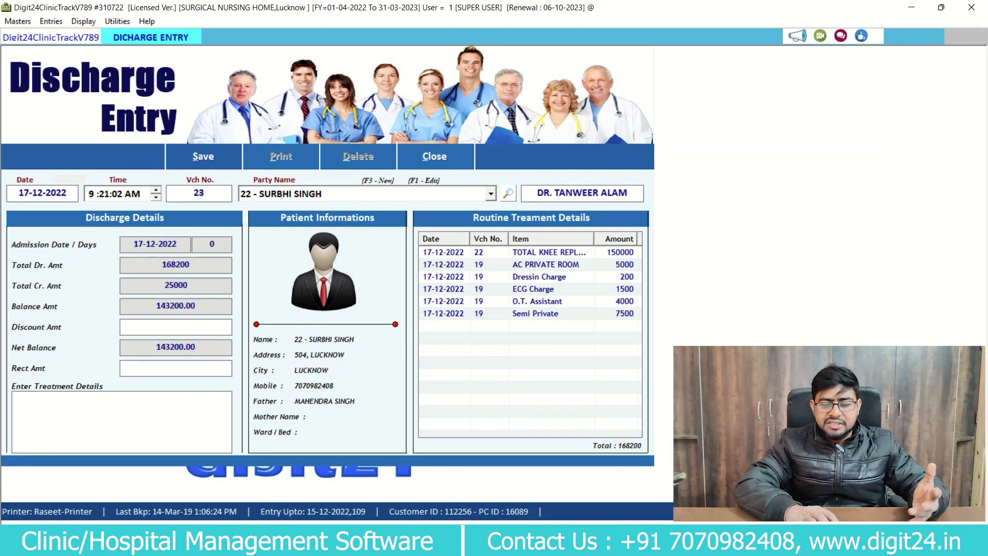
click(537, 301)
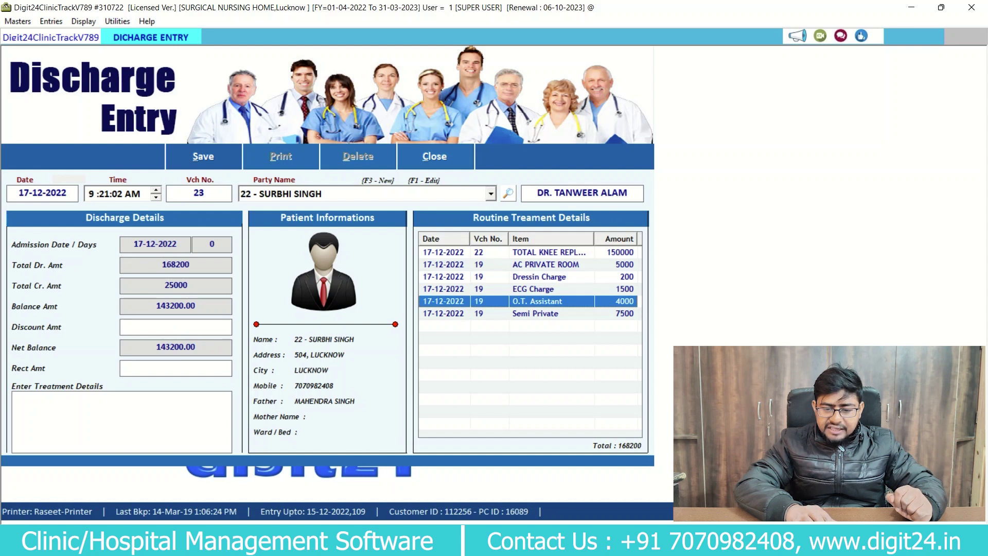
click(549, 252)
key(Down)
key(Down)
key(Down)
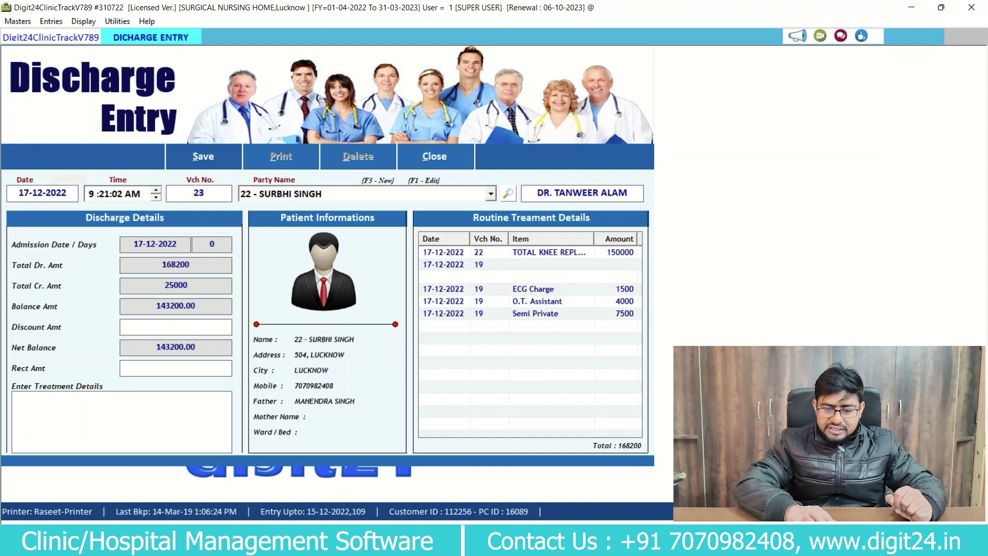
key(Down)
key(Down)
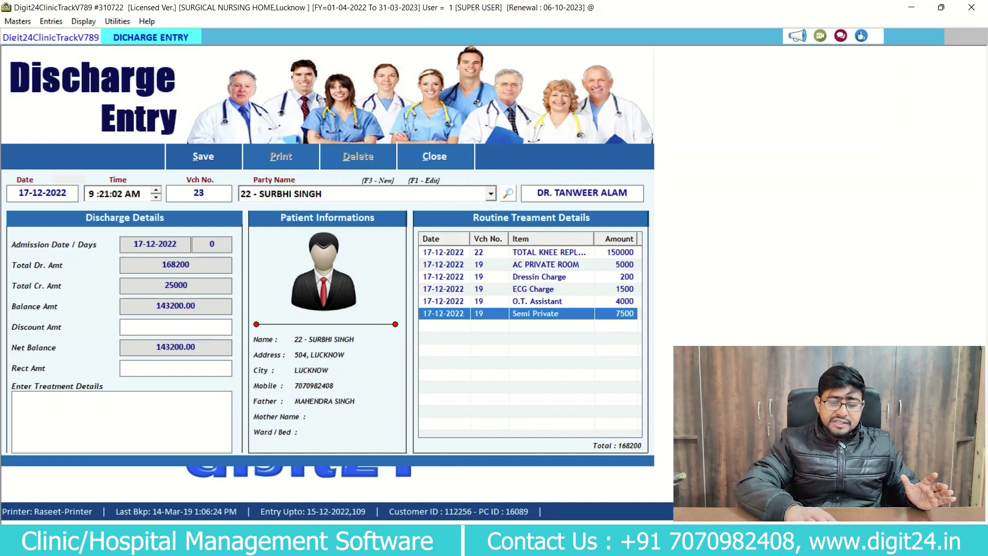
Cancel the unsaved discharge entry, confirming Yes, and close the Discharge Entry form.
key(Tab)
key(Return)
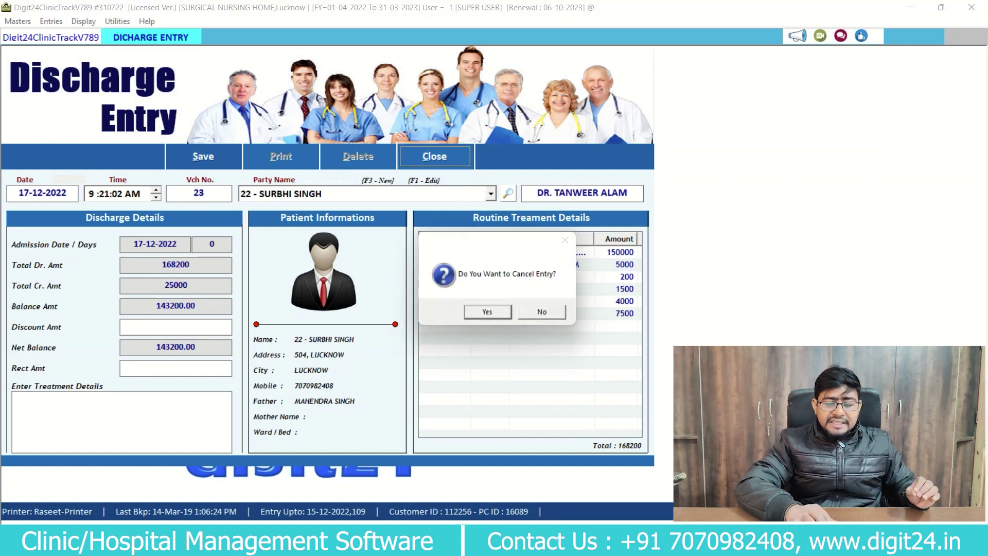
key(Return)
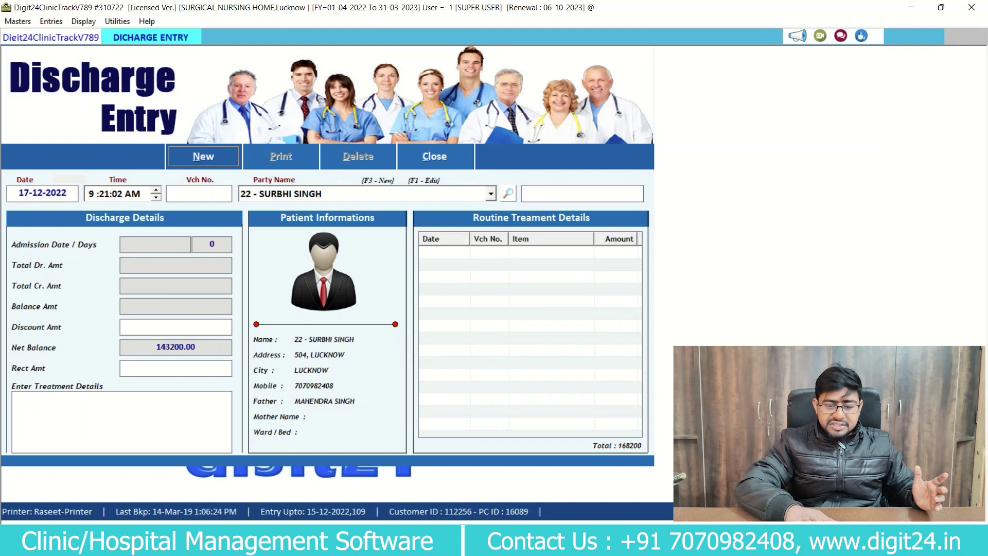
key(alt+c)
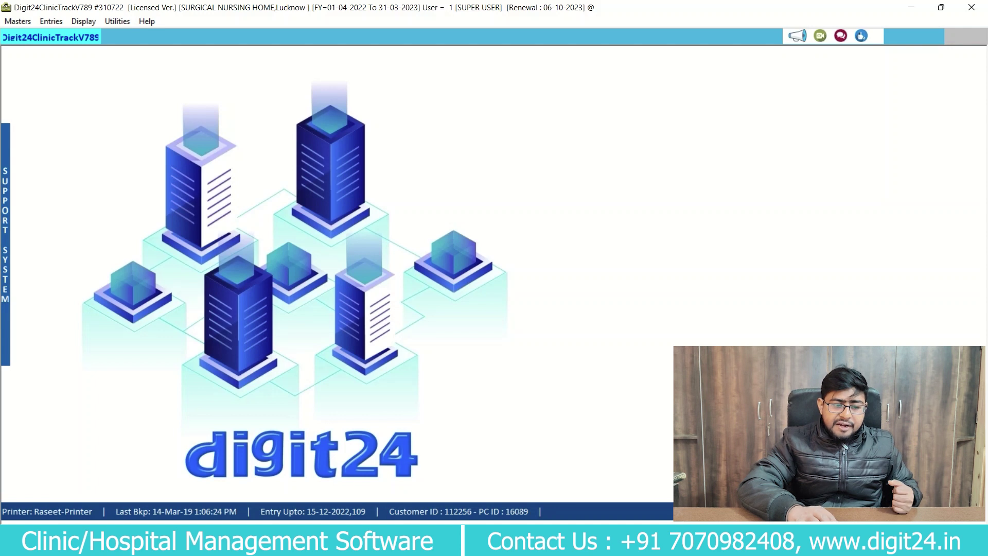
Start a Quick Receipt, keeping the default date and choosing Cash as payment mode.
click(51, 21)
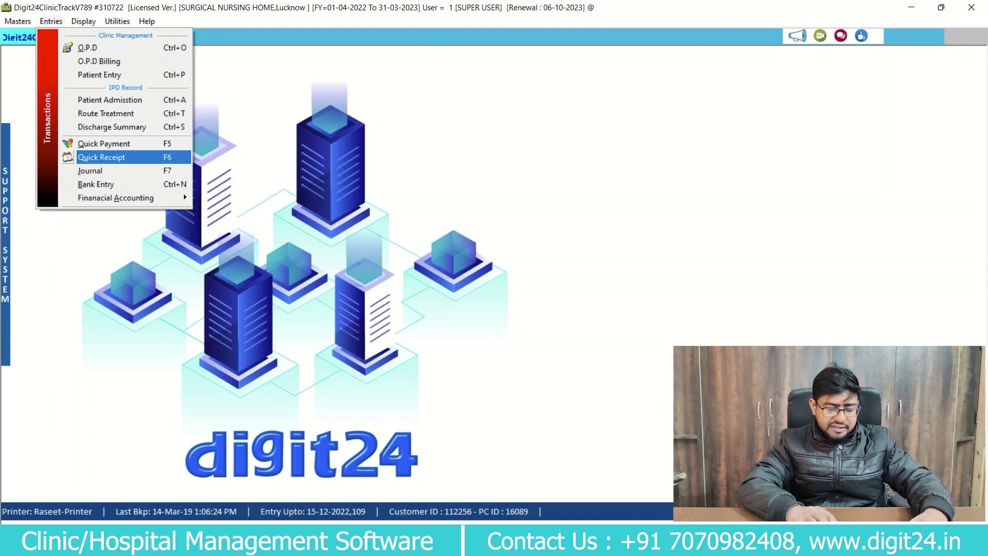
key(Return)
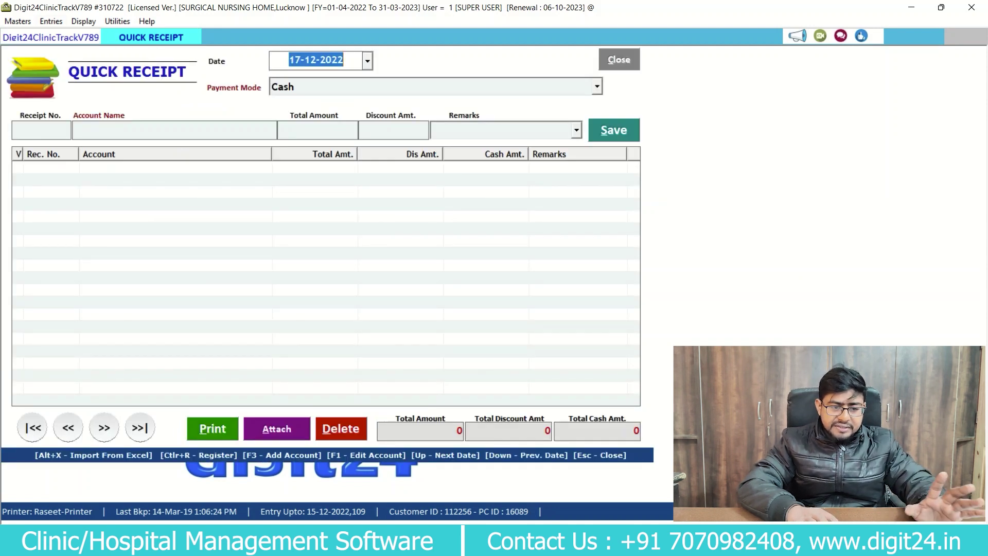
key(Return)
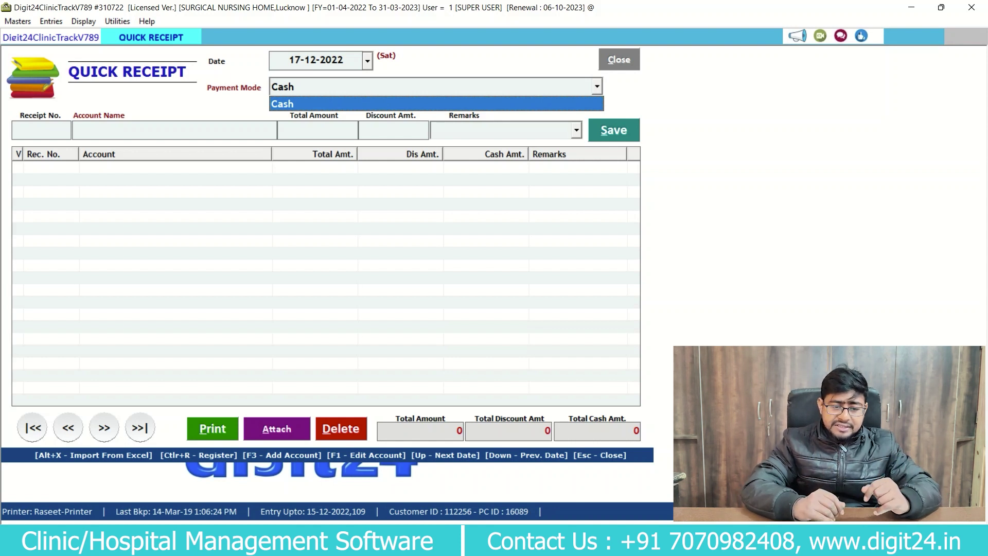
key(Return)
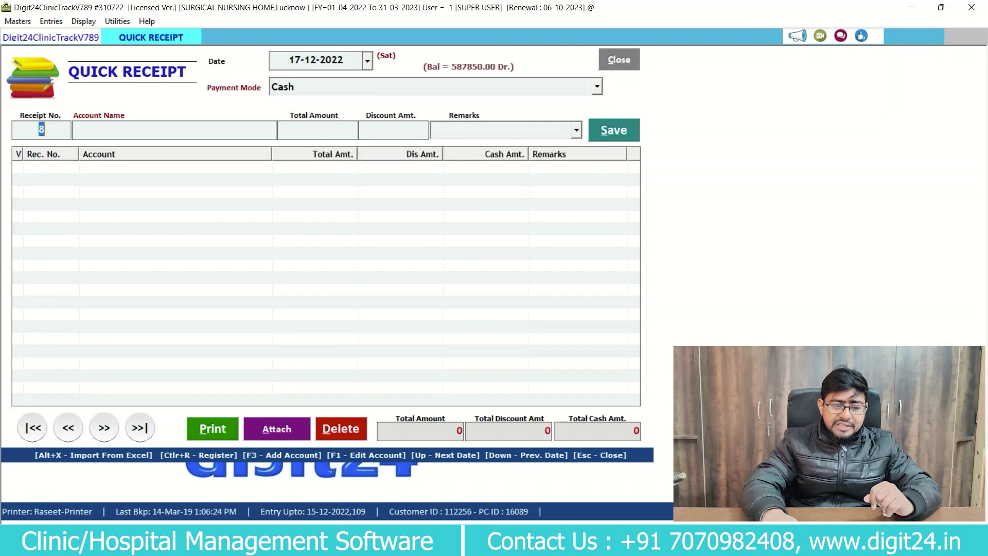
Select patient account 22 as the payer, showing its 143200.00 Dr. balance.
key(Return)
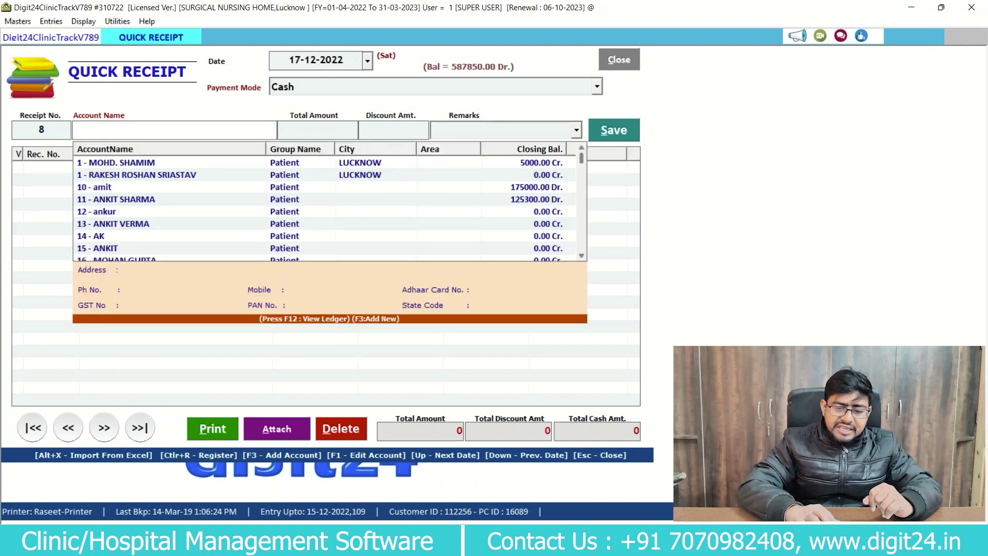
scroll(324, 206, down, 5)
scroll(324, 206, down, 8)
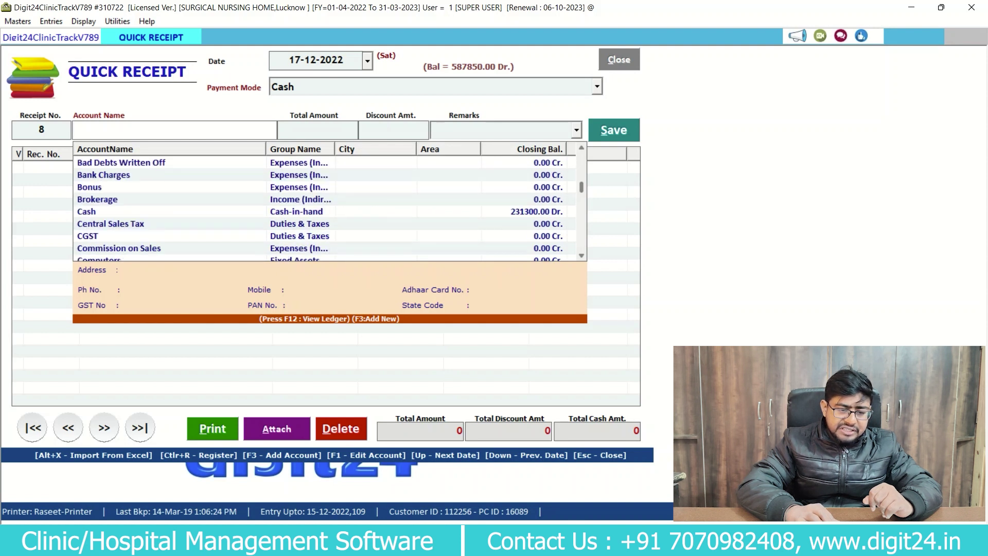
scroll(325, 205, down, 10)
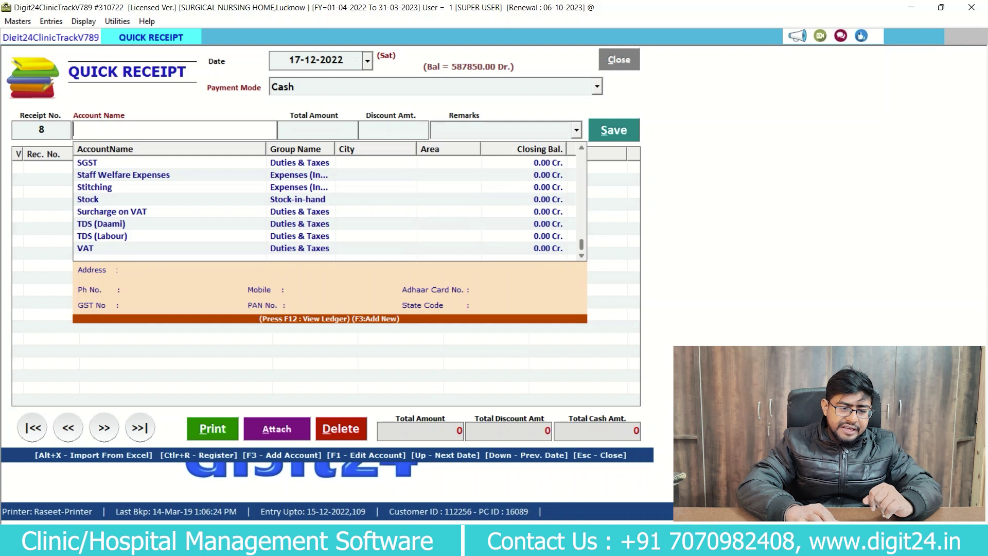
text(22)
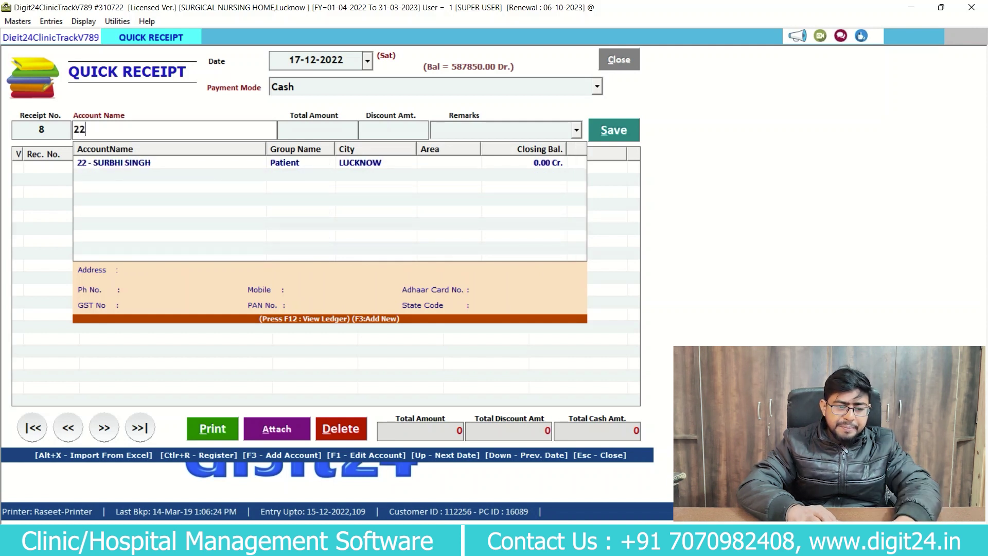
key(Down)
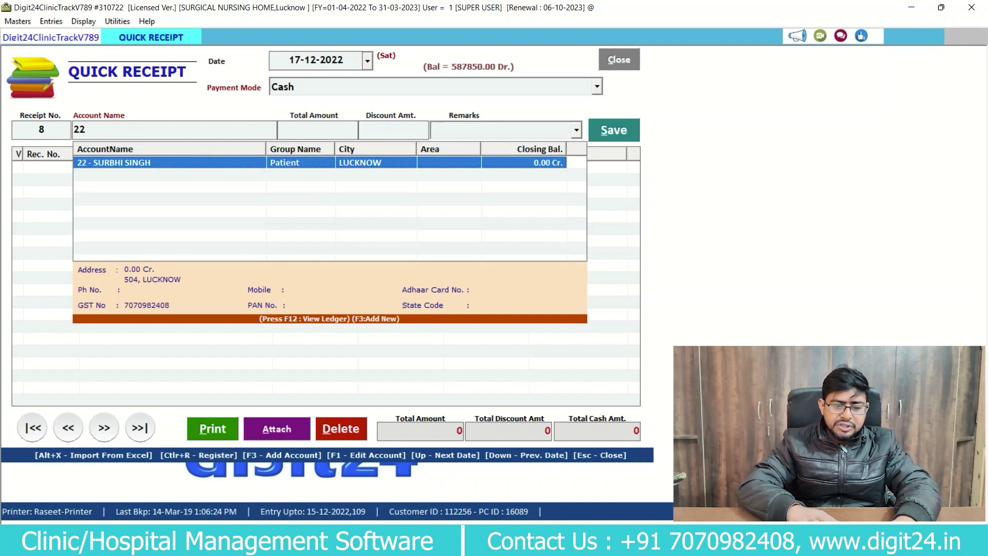
key(Return)
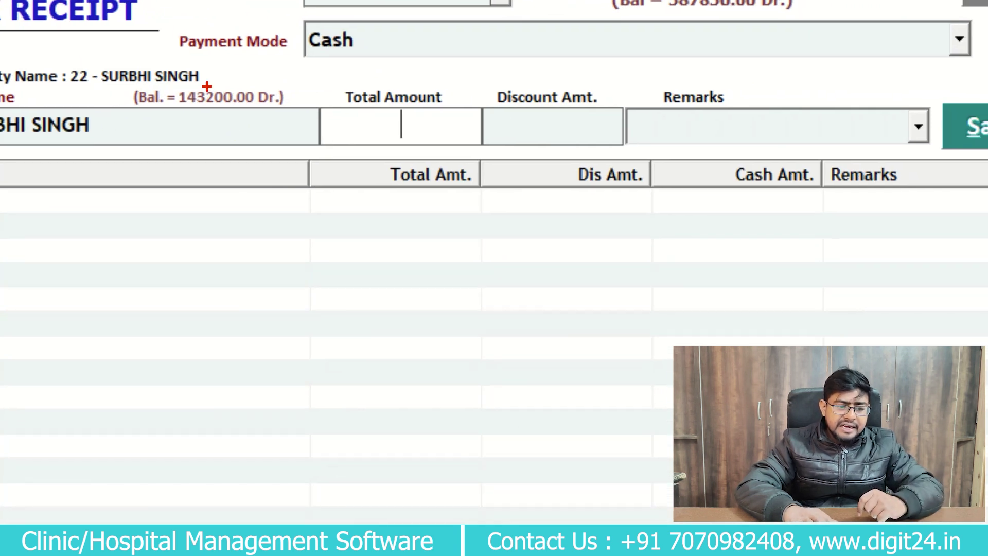
mouse_move(206, 85)
mouse_down()
mouse_move(114, 136)
mouse_move(107, 94)
mouse_up()
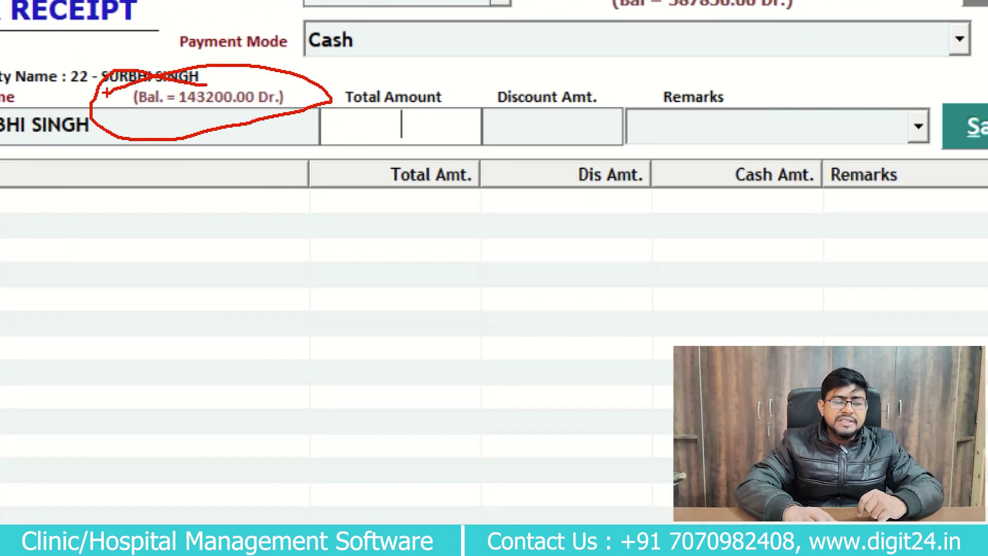
drag(194, 131, 380, 87)
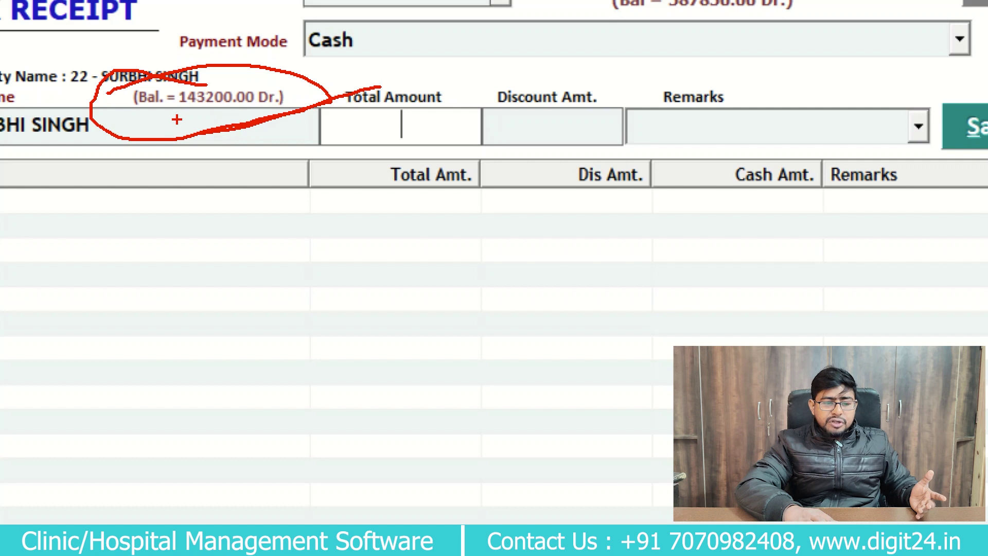
Save receipt 8 for 43000 with no discount, leaving account 22 at 100200.00 Dr.
mouse_move(177, 118)
mouse_down()
mouse_move(288, 75)
mouse_move(184, 116)
mouse_up()
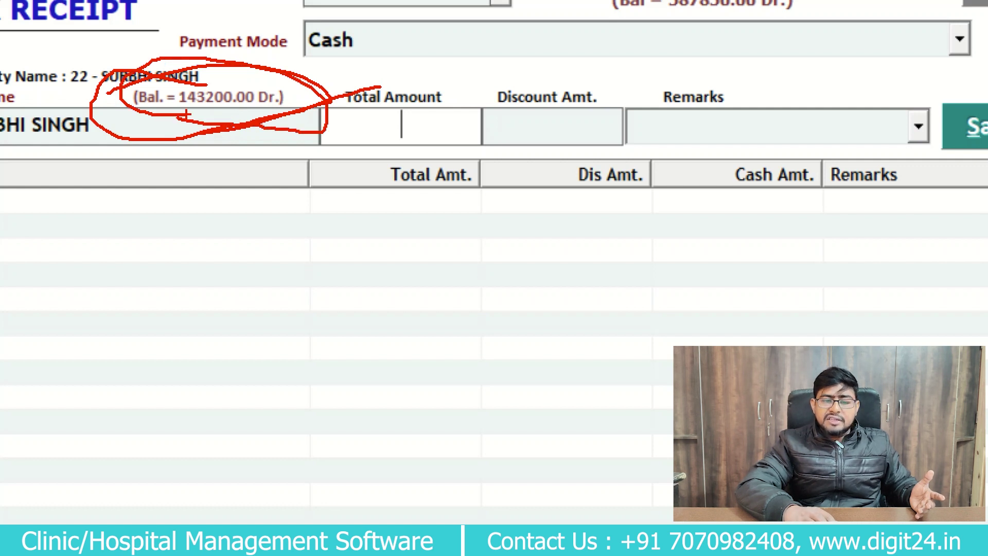
key(Escape)
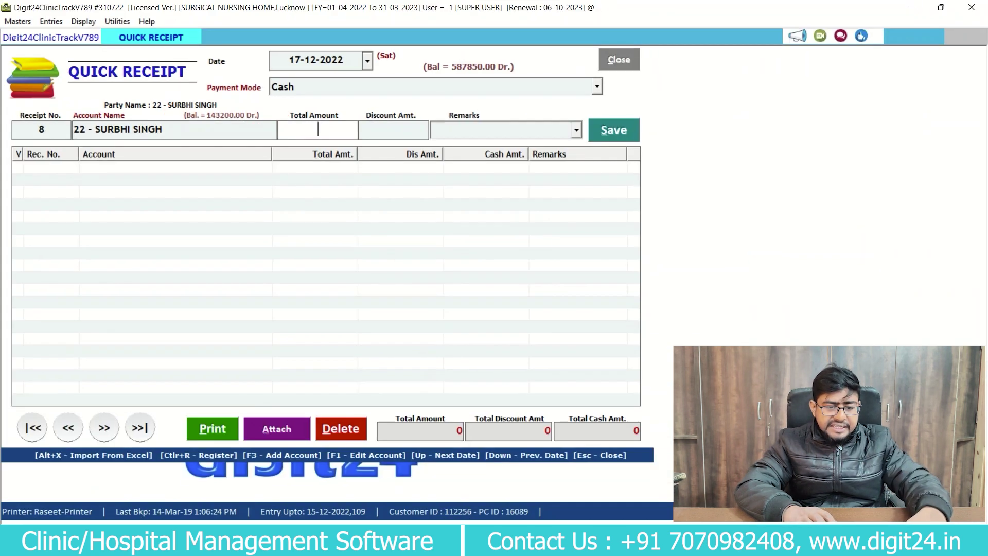
text(43000)
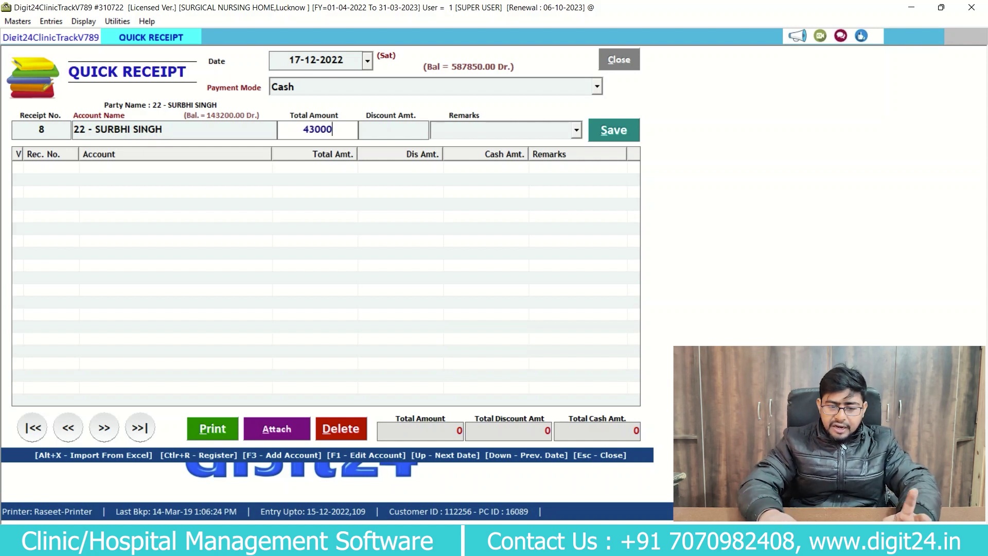
key(Return)
key(Return)
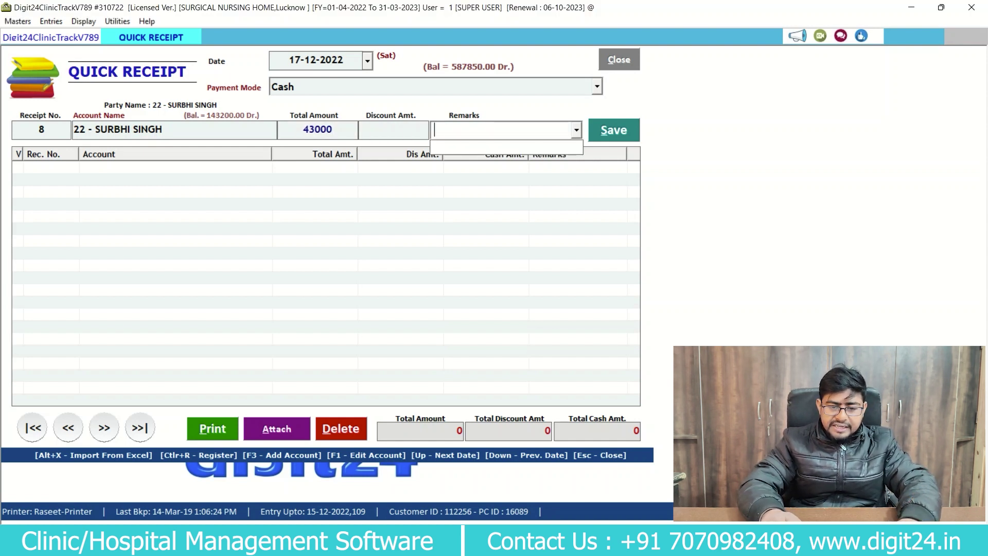
key(Return)
key(Return)
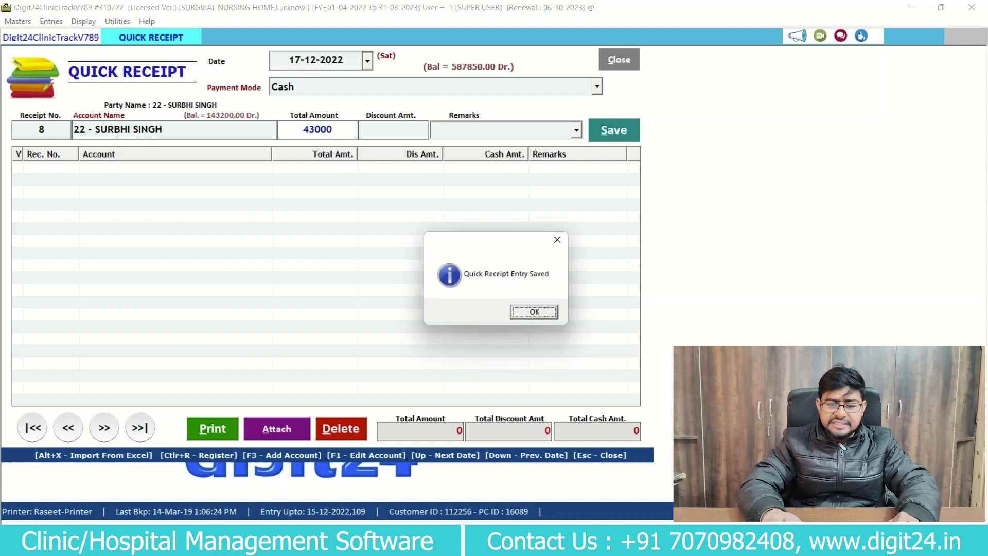
key(Return)
key(Return)
key(Down)
key(Return)
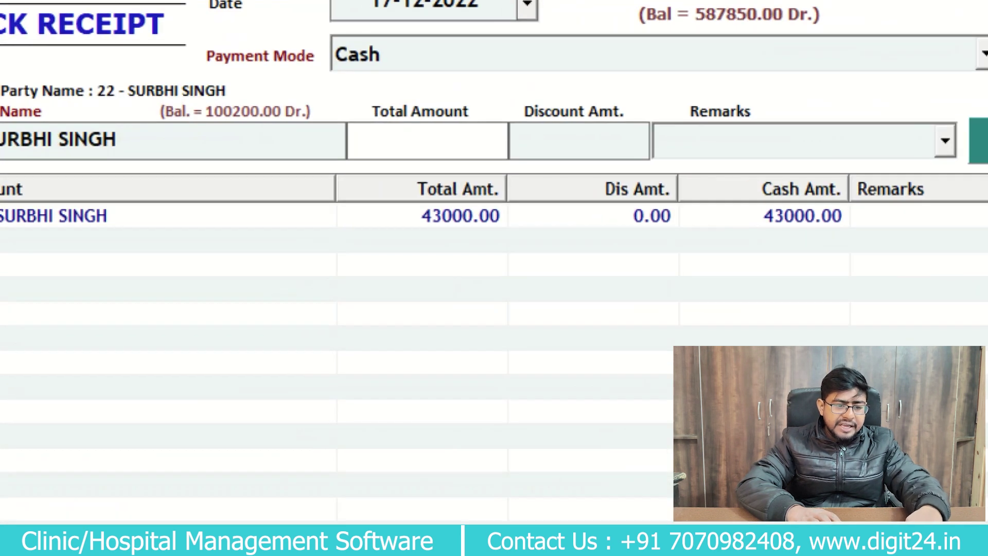
Save receipt 9 for 50200, leaving patient 22 at 50000.00 Dr., then close Quick Receipt.
click(207, 118)
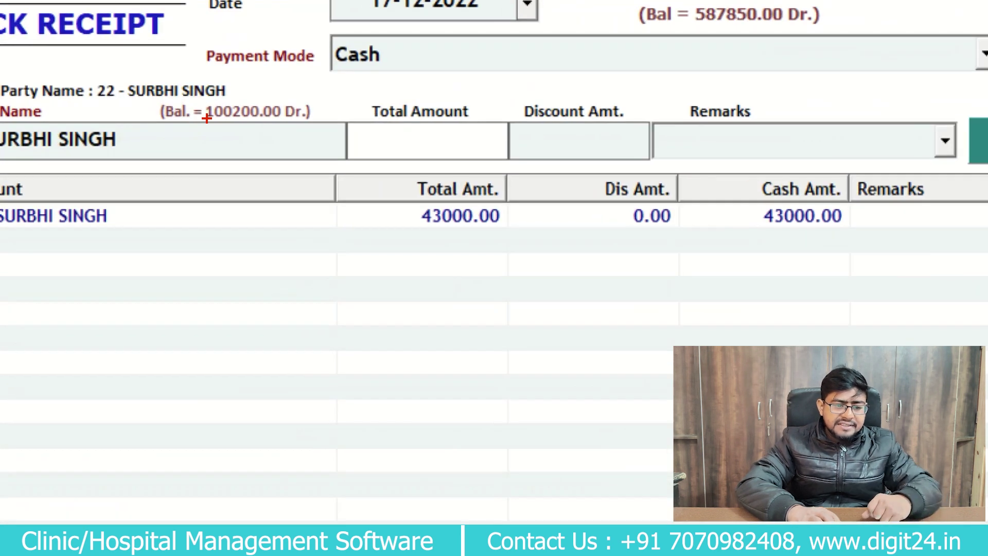
mouse_move(274, 124)
mouse_down()
mouse_move(296, 124)
mouse_move(196, 120)
mouse_move(334, 133)
mouse_up()
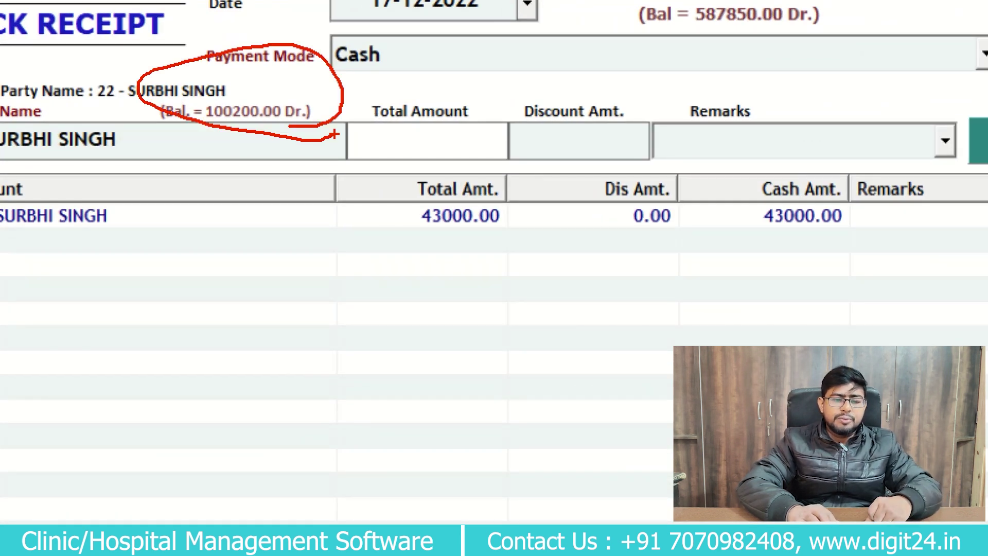
key(Escape)
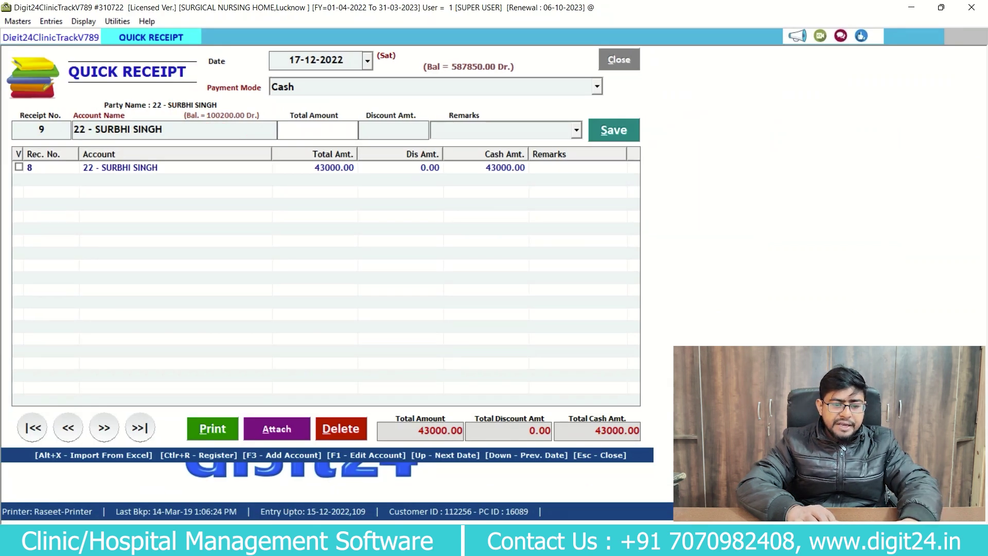
text(5)
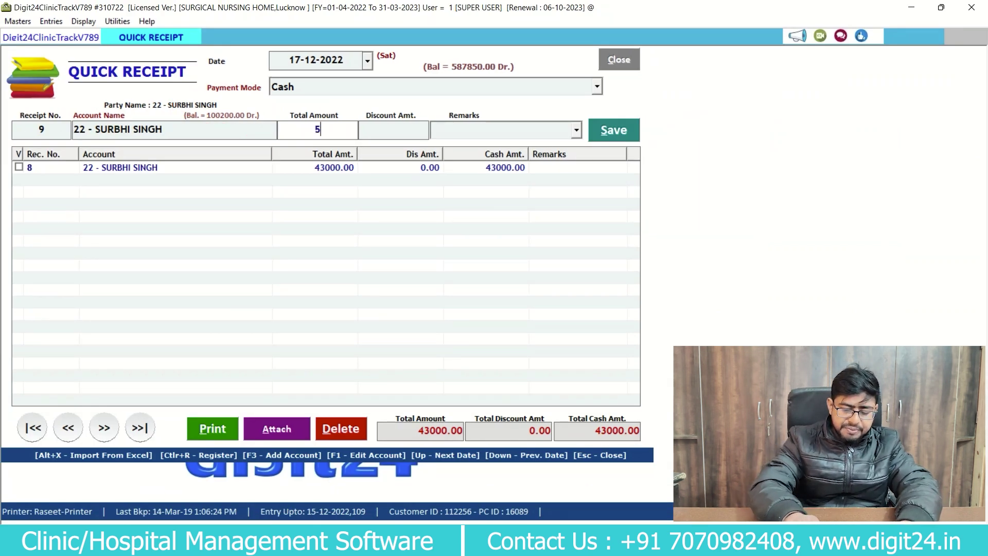
text(0200)
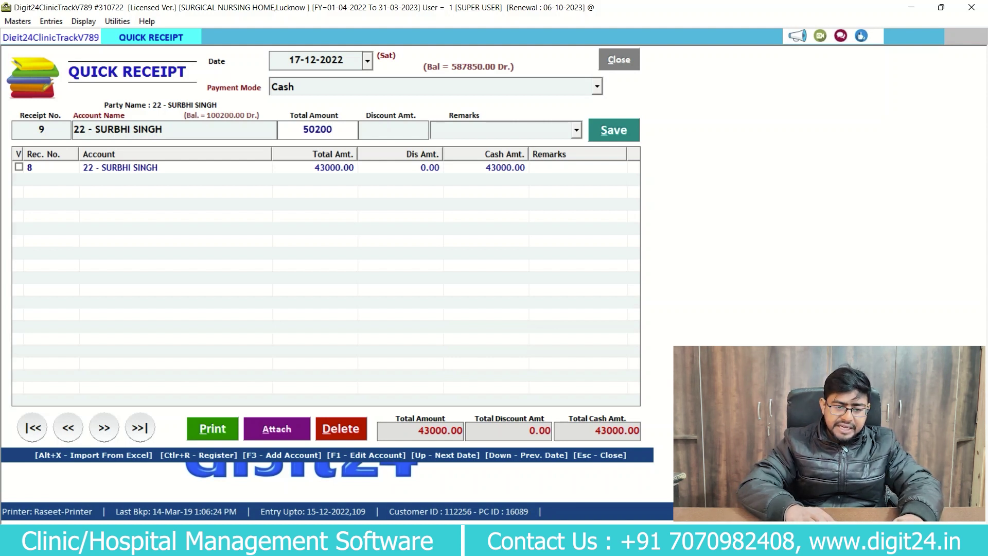
key(Return)
key(Return)
key(Return)
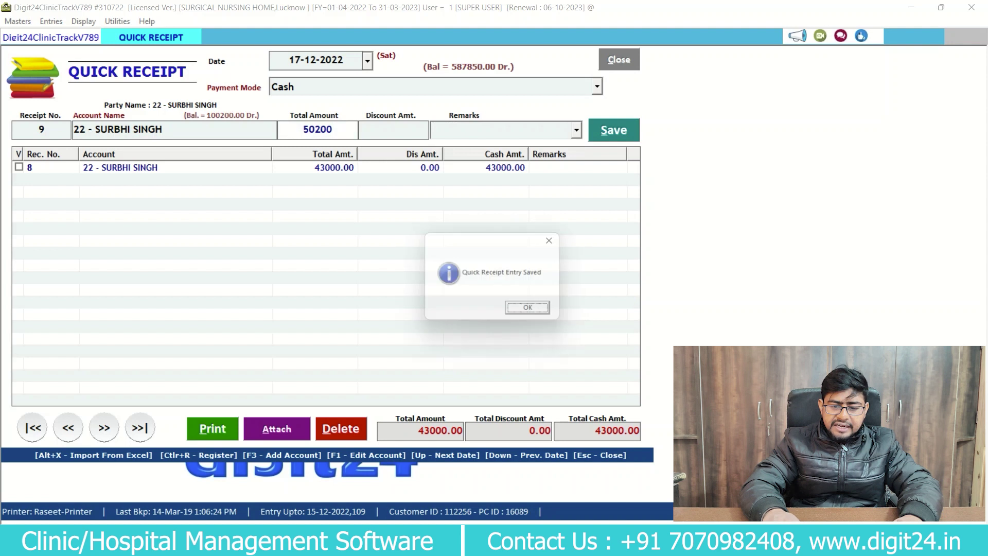
key(Return)
key(Return)
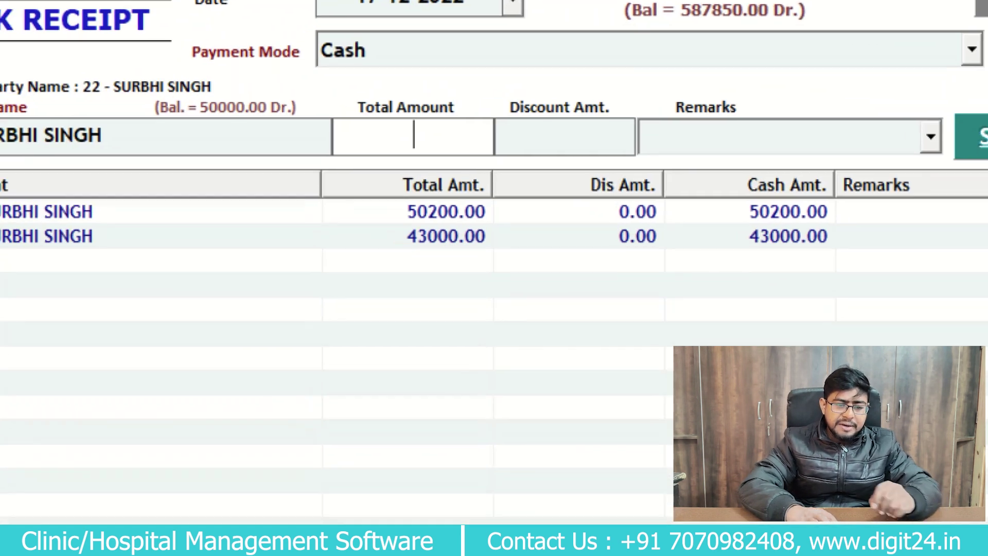
mouse_move(177, 124)
mouse_down()
mouse_move(280, 143)
mouse_move(137, 106)
mouse_move(263, 135)
mouse_up()
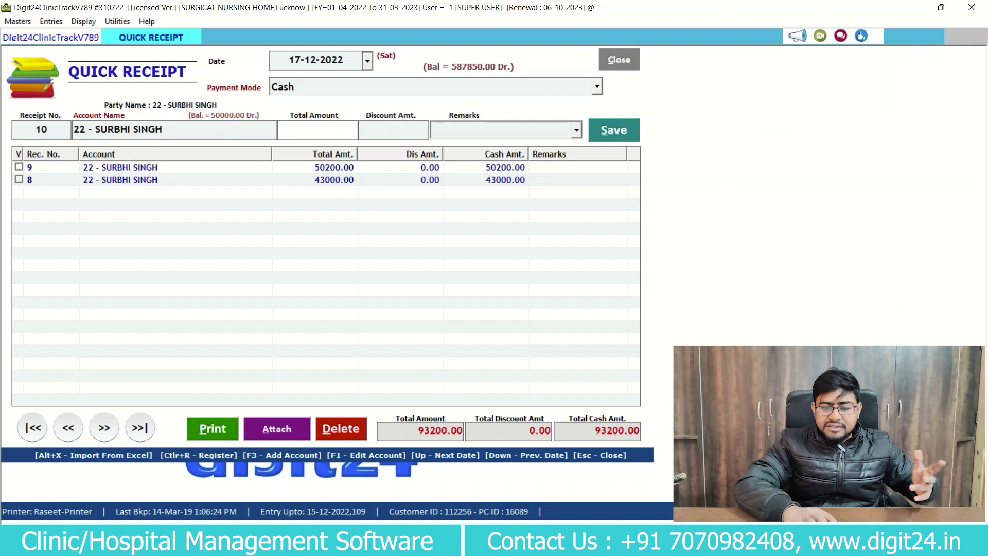
key(Escape)
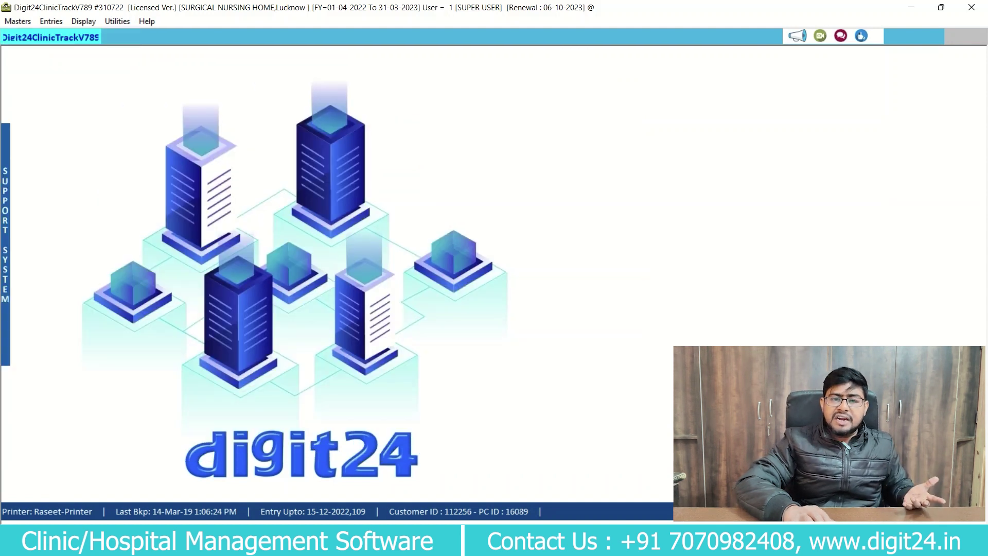
Save new discharge entry 23 for patient 22, no discount, net balance 50000.00.
key(alt+e)
key(Down)
key(Down)
key(Down)
key(Down)
key(Down)
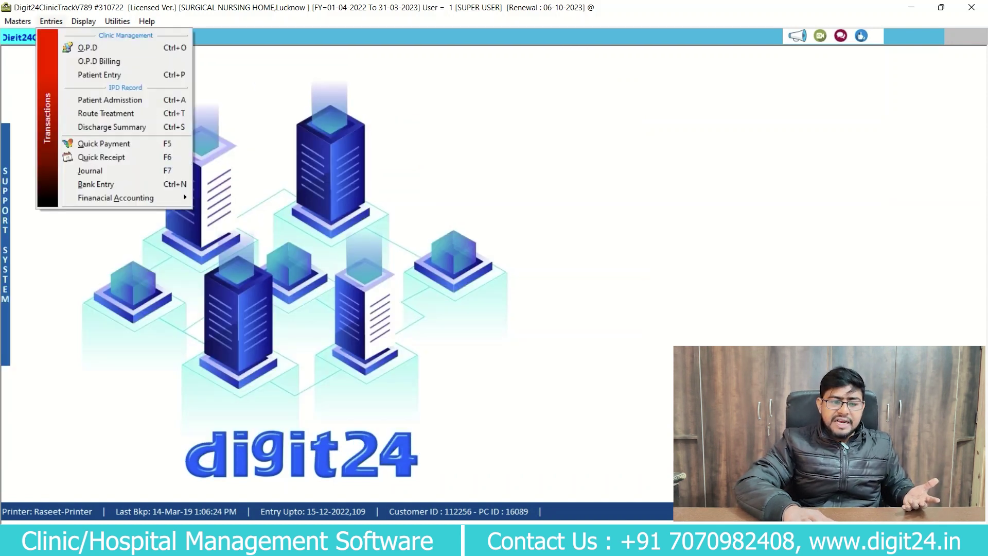
key(Return)
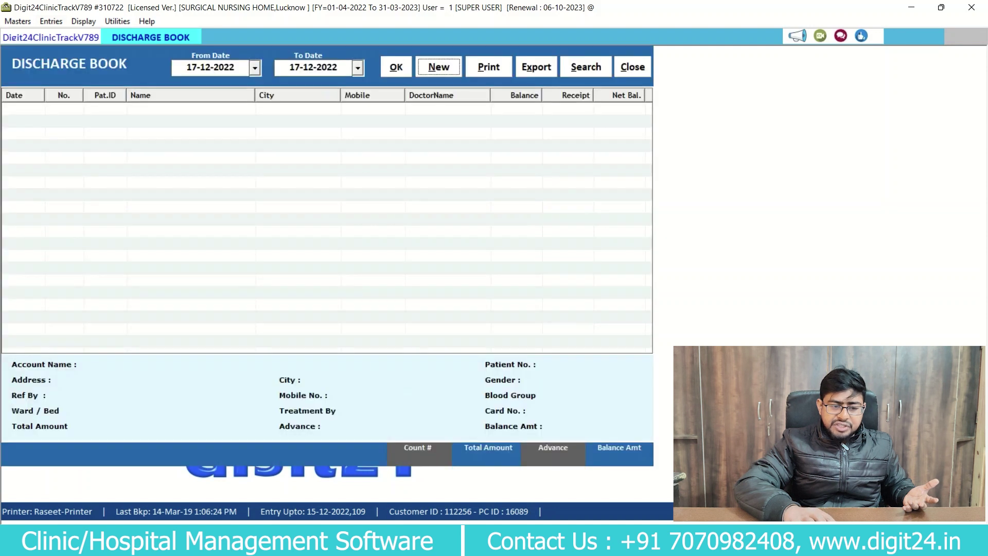
key(Return)
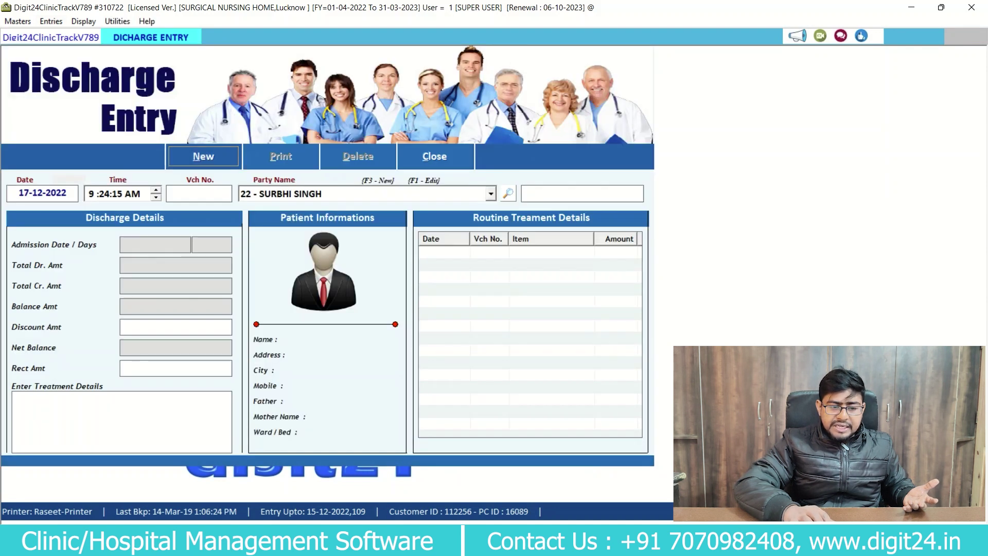
key(Return)
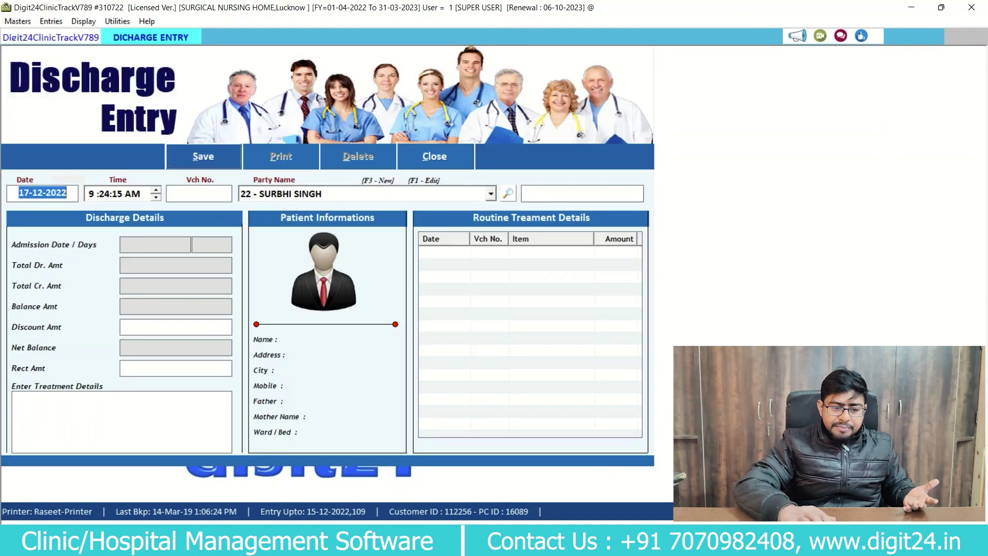
key(Return)
key(Return)
key(Return)
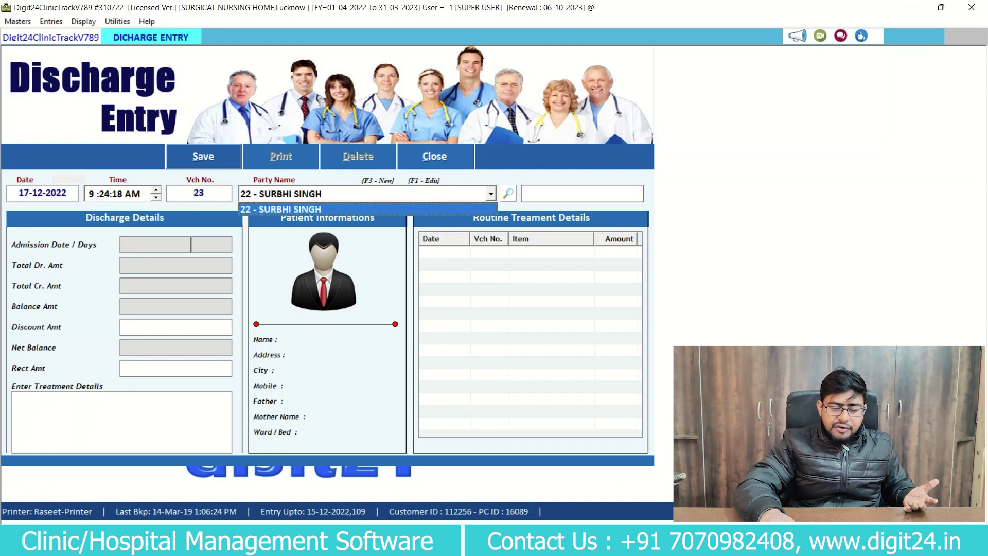
key(Return)
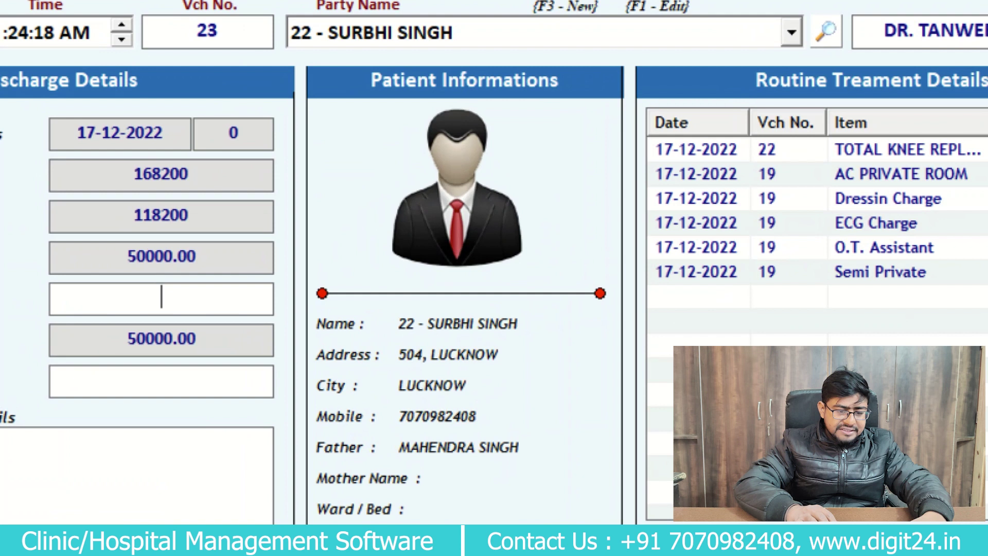
mouse_move(190, 356)
mouse_down()
mouse_move(74, 320)
mouse_move(237, 307)
mouse_up()
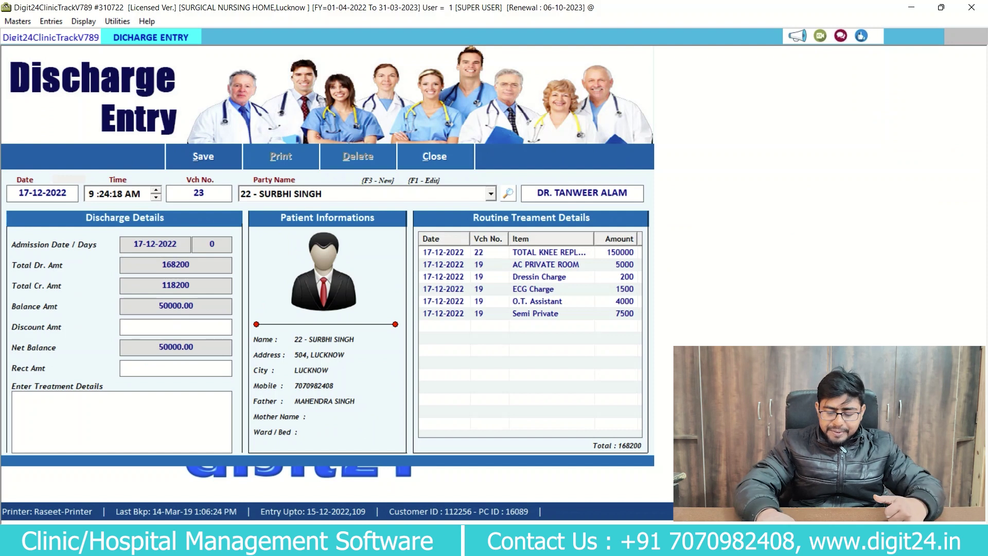
key(Return)
key(Return)
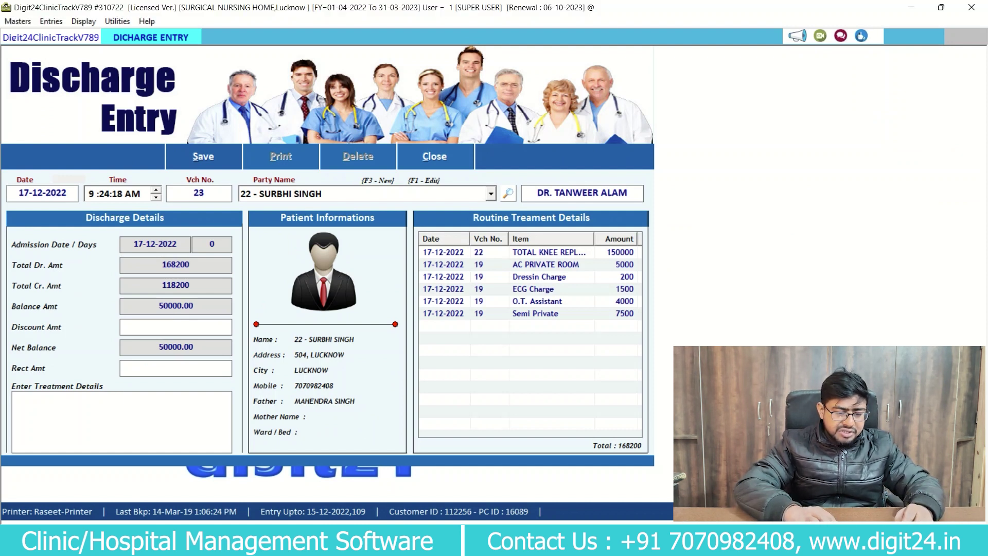
key(Return)
key(Return)
key(Return)
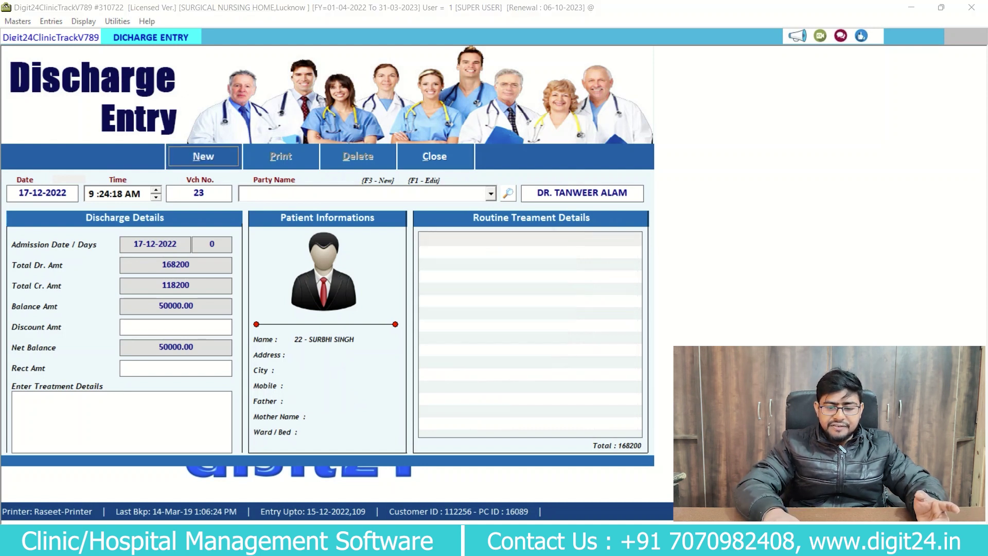
key(Return)
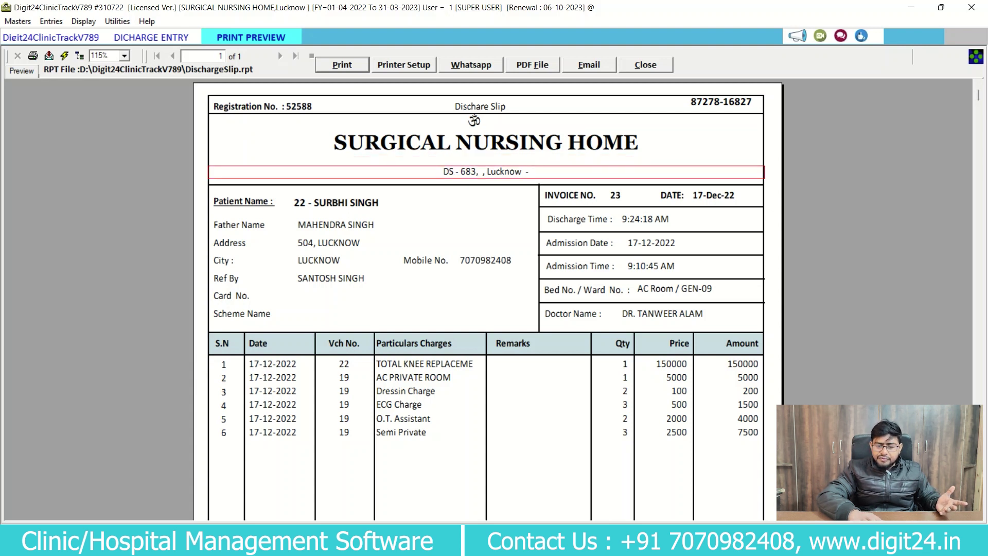
Inspect the Doctor Name and Ref By fields on the invoice 23 discharge slip preview.
drag(979, 95, 979, 173)
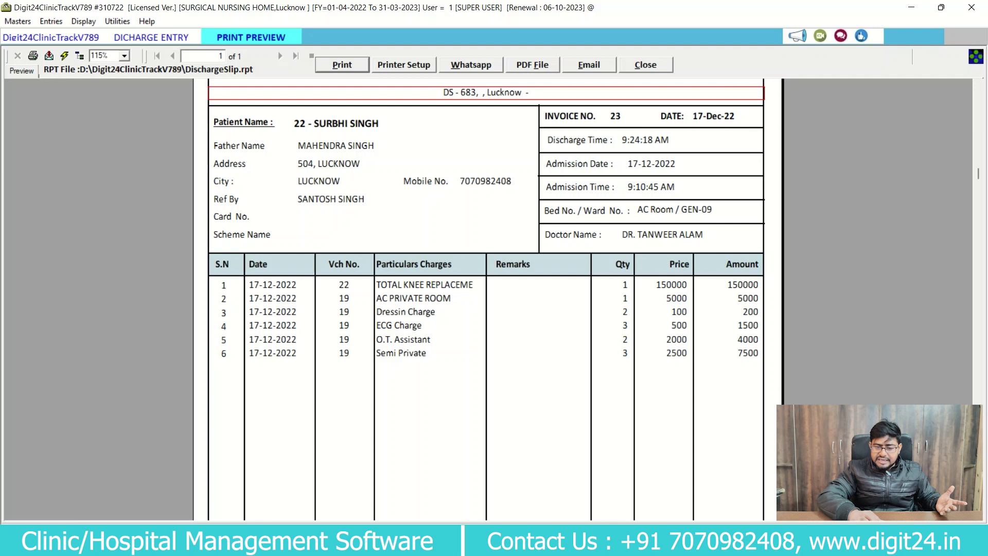
click(576, 236)
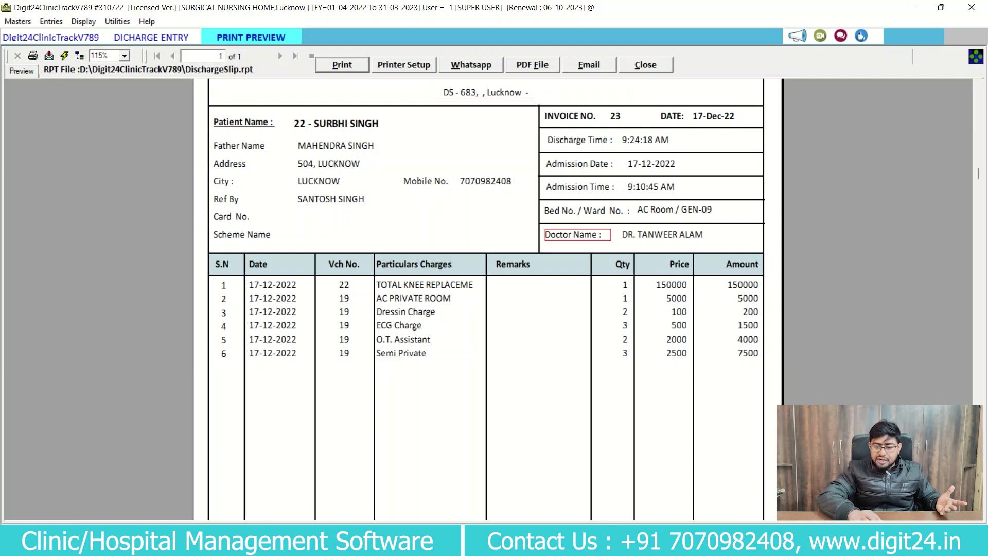
click(649, 235)
click(331, 199)
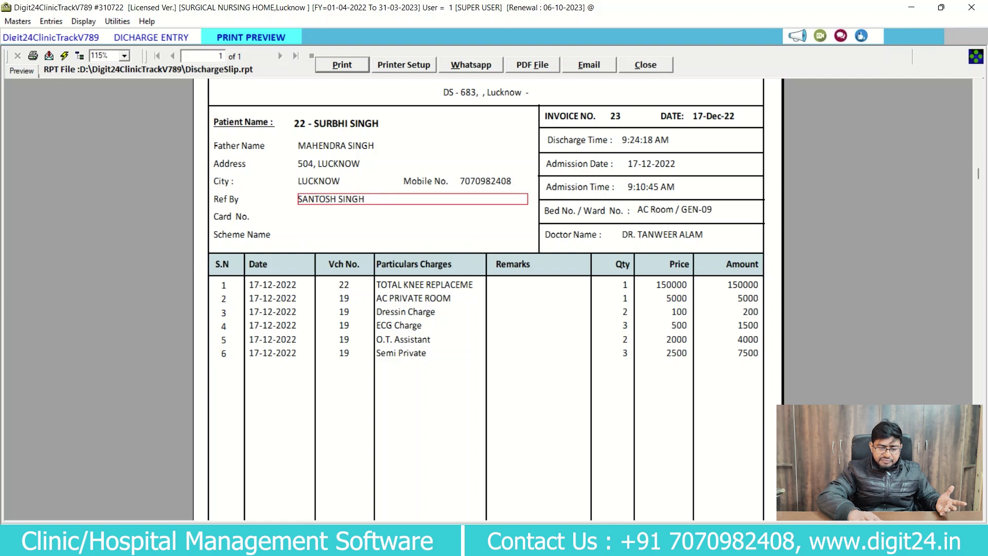
scroll(487, 298, down, 3)
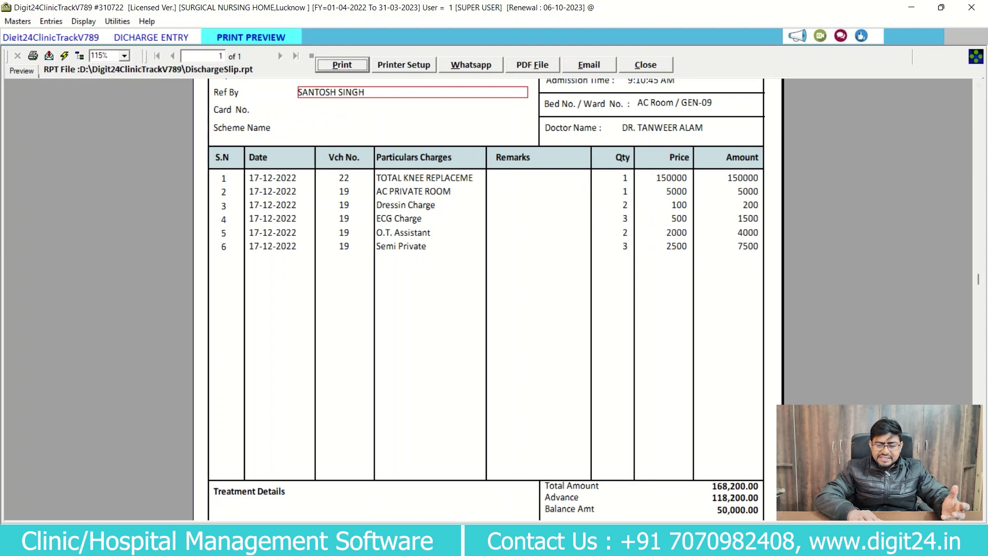
Scroll to the slip totals and review advance 118,200.00 and balance 50,000.00.
scroll(486, 297, down, 4)
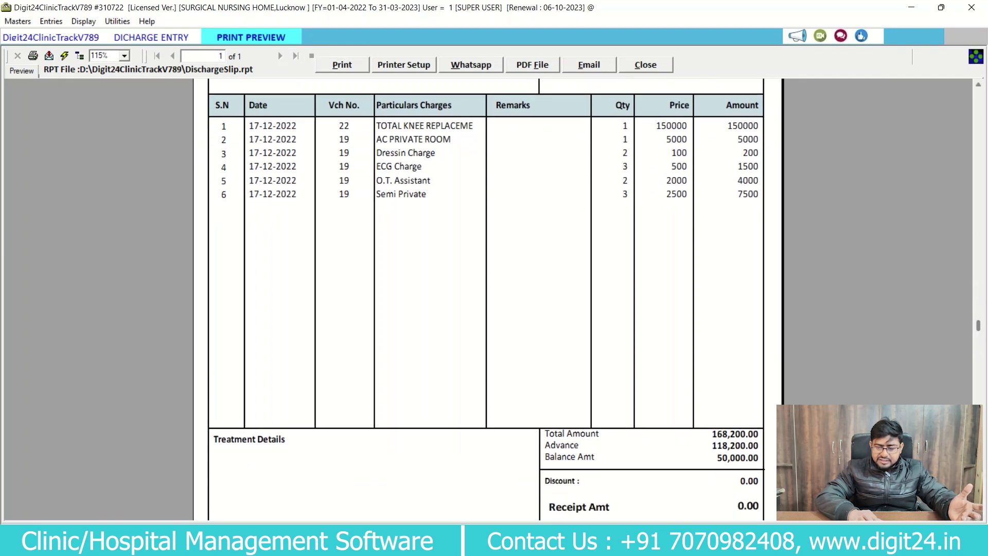
scroll(486, 297, down, 1)
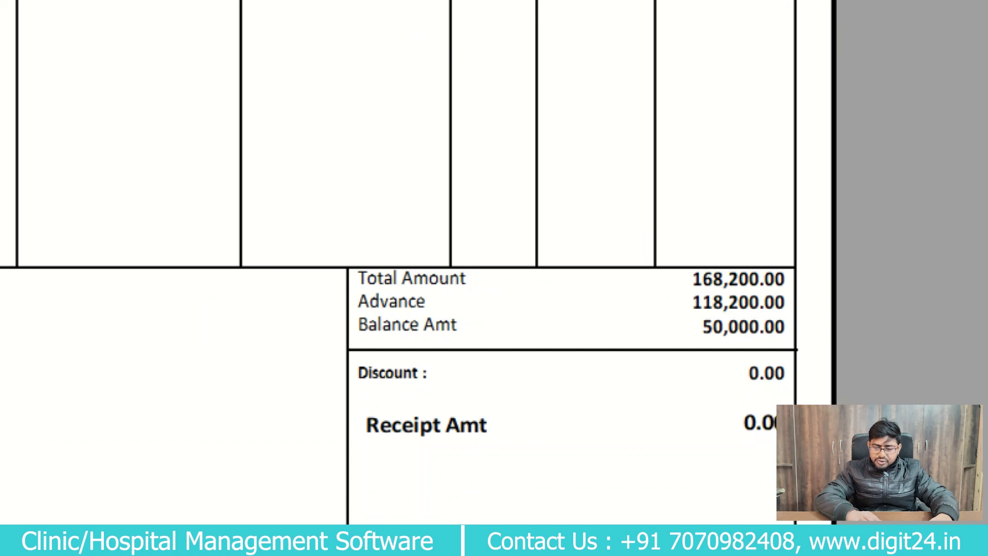
mouse_move(703, 294)
mouse_down()
mouse_move(676, 317)
mouse_move(789, 304)
mouse_move(681, 292)
mouse_up()
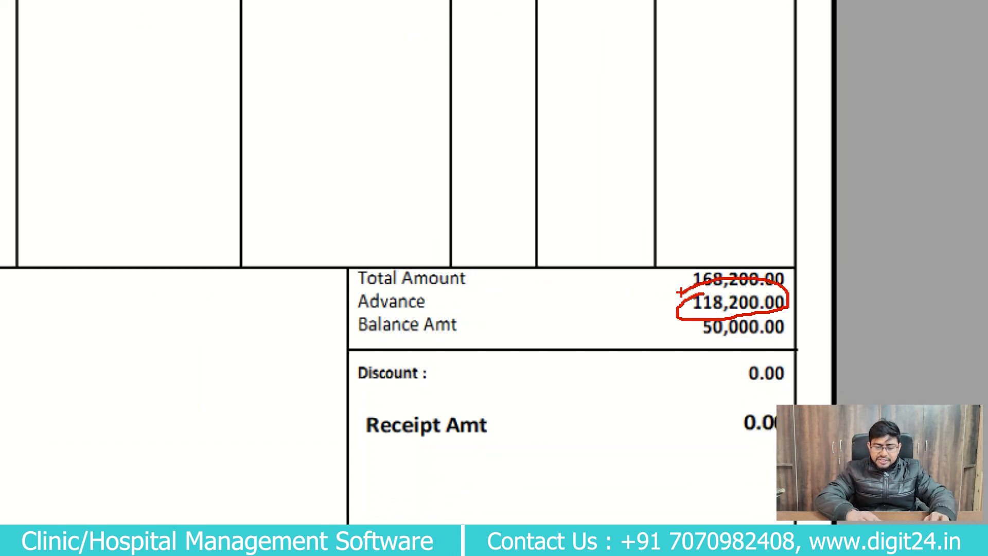
mouse_move(704, 333)
mouse_down()
mouse_move(806, 330)
mouse_move(694, 321)
mouse_up()
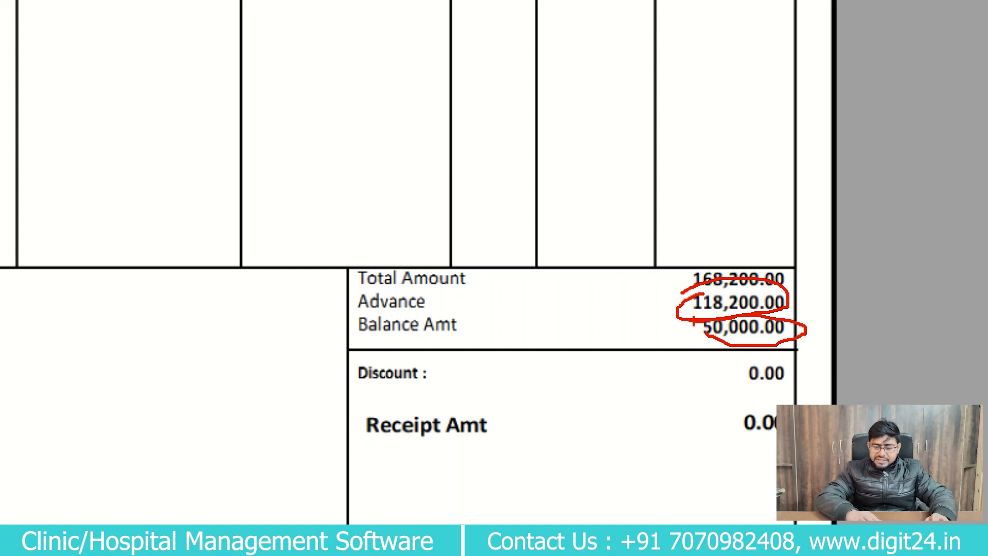
key(Escape)
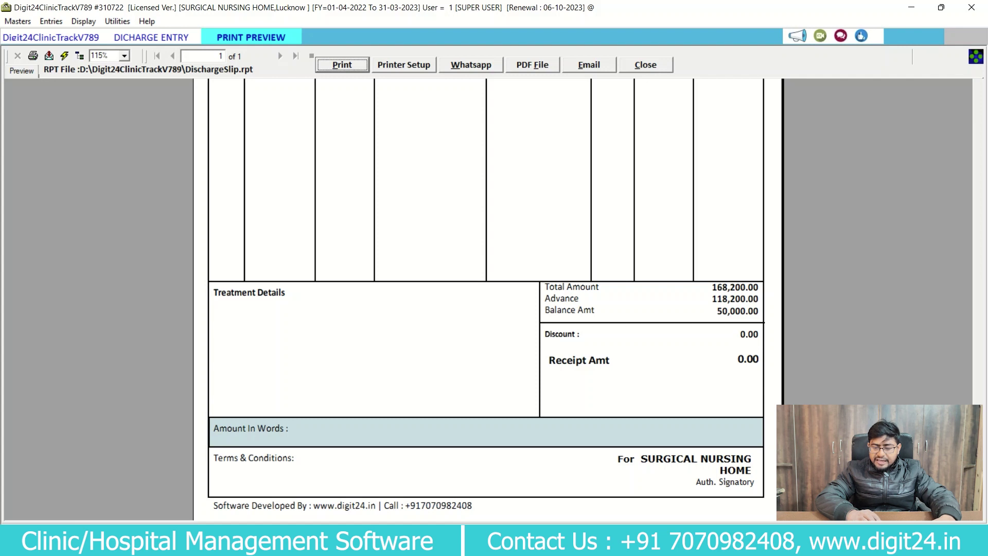
Check the discount 0.00 and receipt amount 0.00 lines beneath the balance.
key(ctrl+1)
click(735, 330)
mouse_move(735, 329)
mouse_down()
mouse_move(748, 322)
mouse_move(692, 379)
mouse_up()
key(Escape)
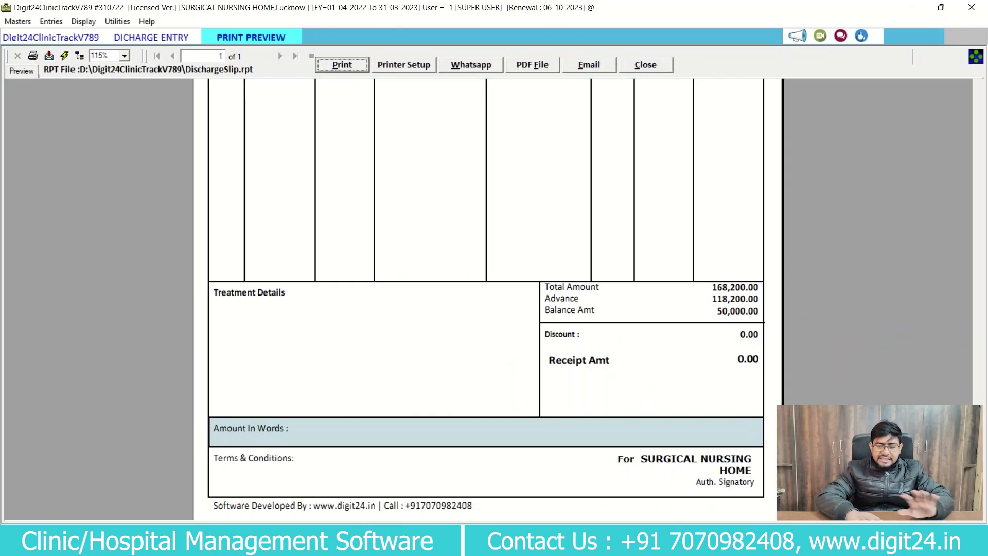
scroll(486, 299, down, 1)
scroll(486, 299, up, 3)
scroll(486, 299, up, 5)
scroll(486, 298, down, 7)
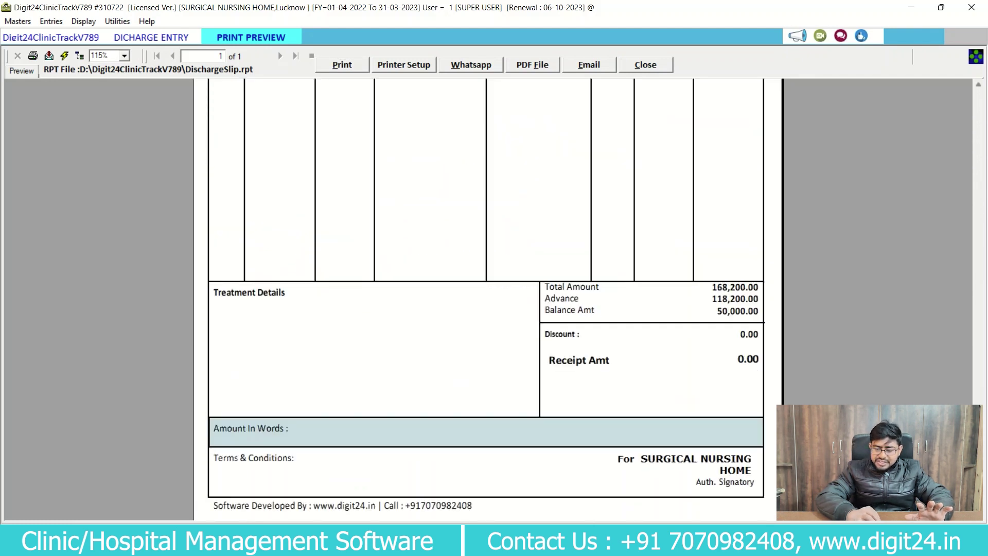
scroll(487, 299, up, 7)
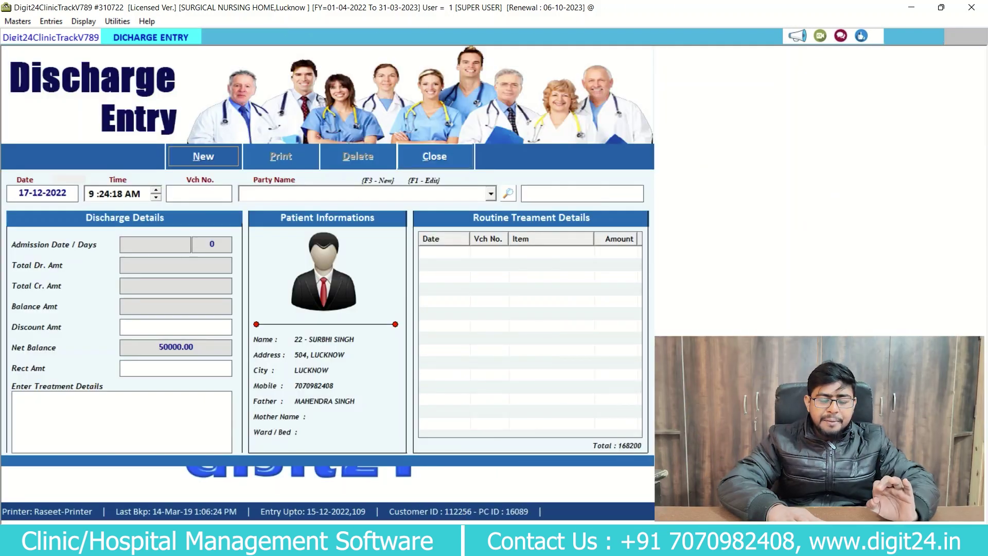
Close the Discharge Entry form, returning to the main Digit24 screen.
key(Escape)
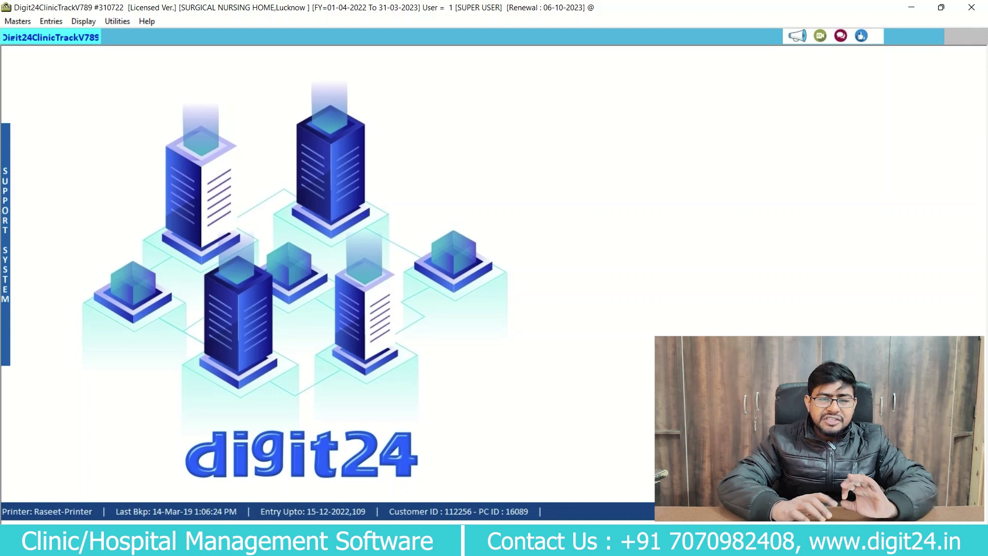